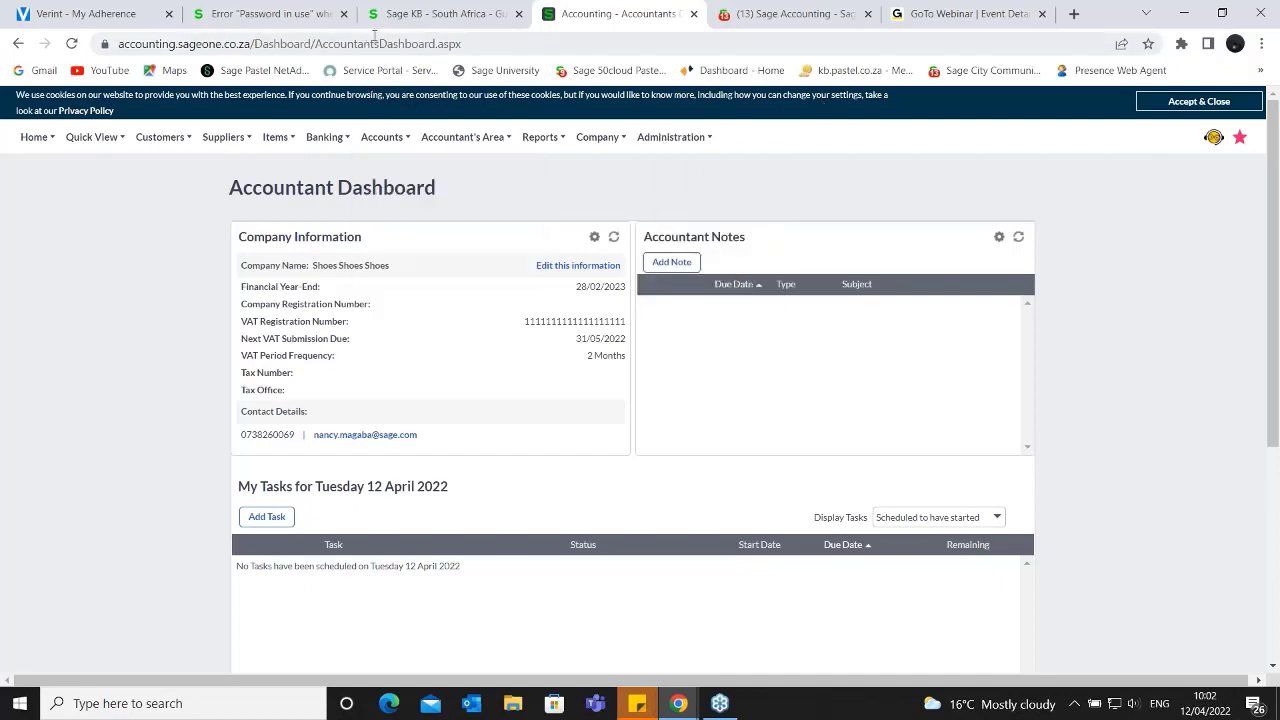
- Switch to the Sage Knowledgebase and search Sage Business Cloud Accounting for "users"
click(440, 14)
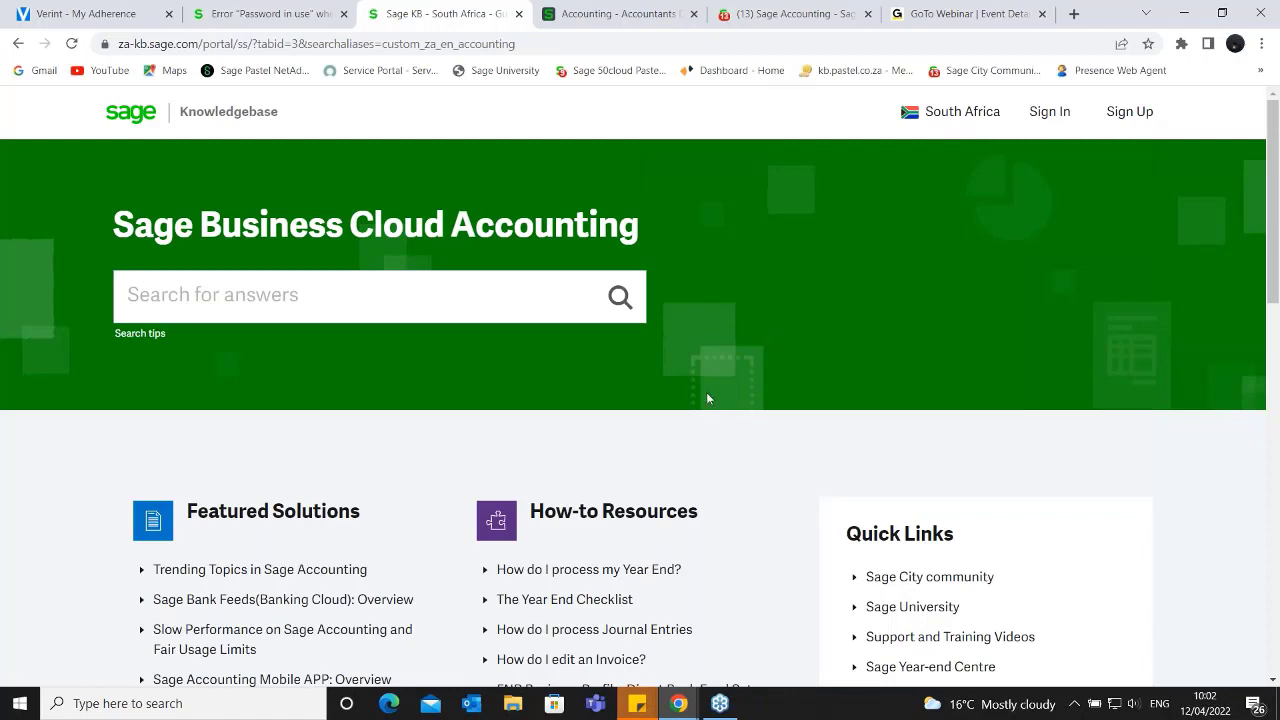
click(344, 274)
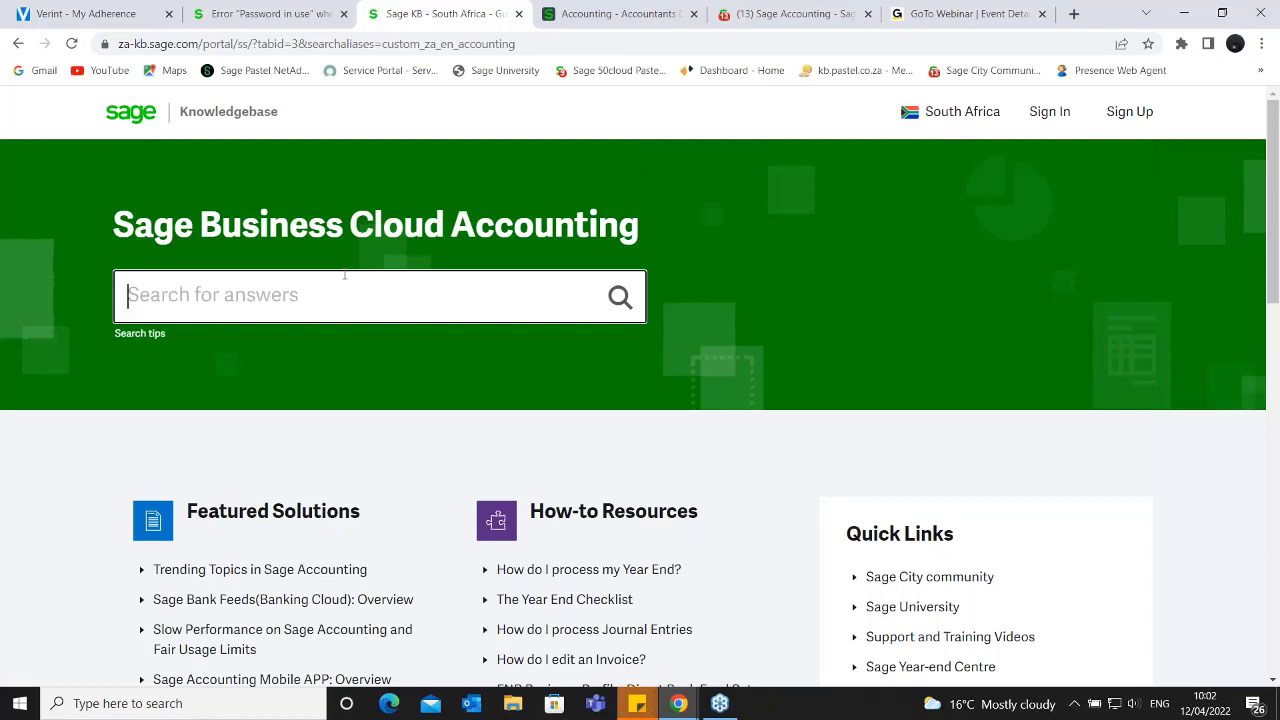
text(users)
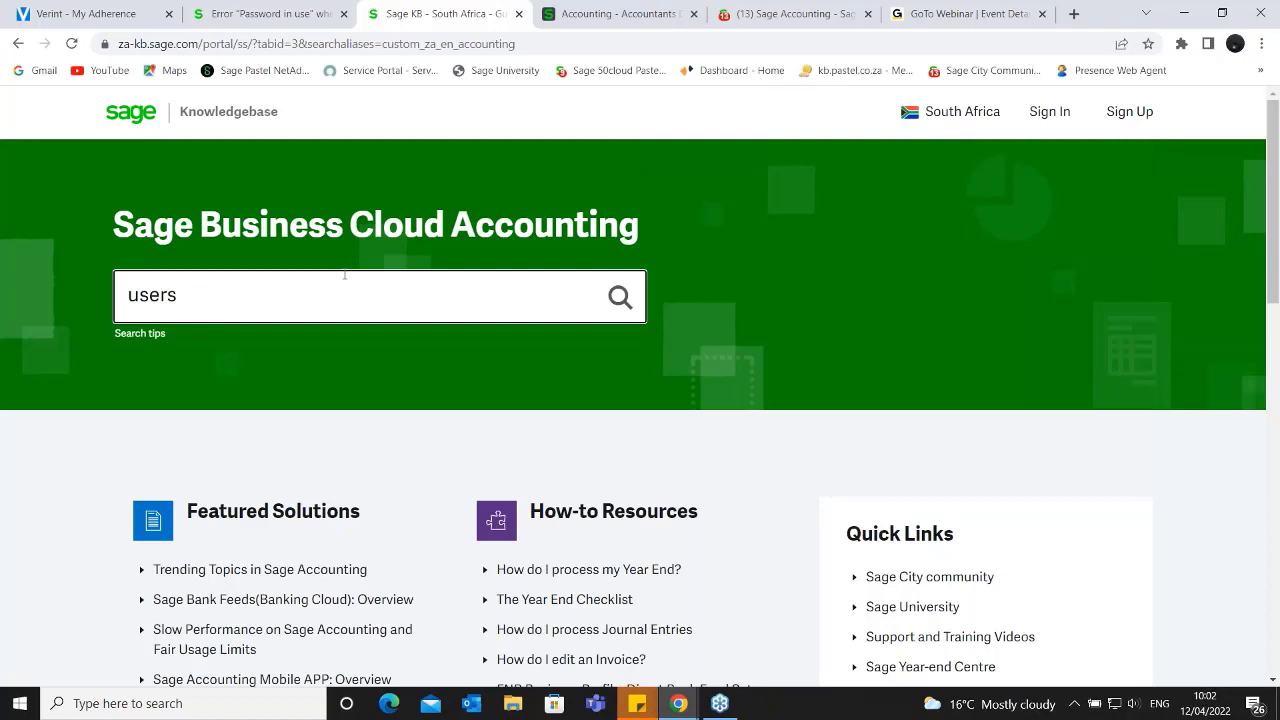
key(Return)
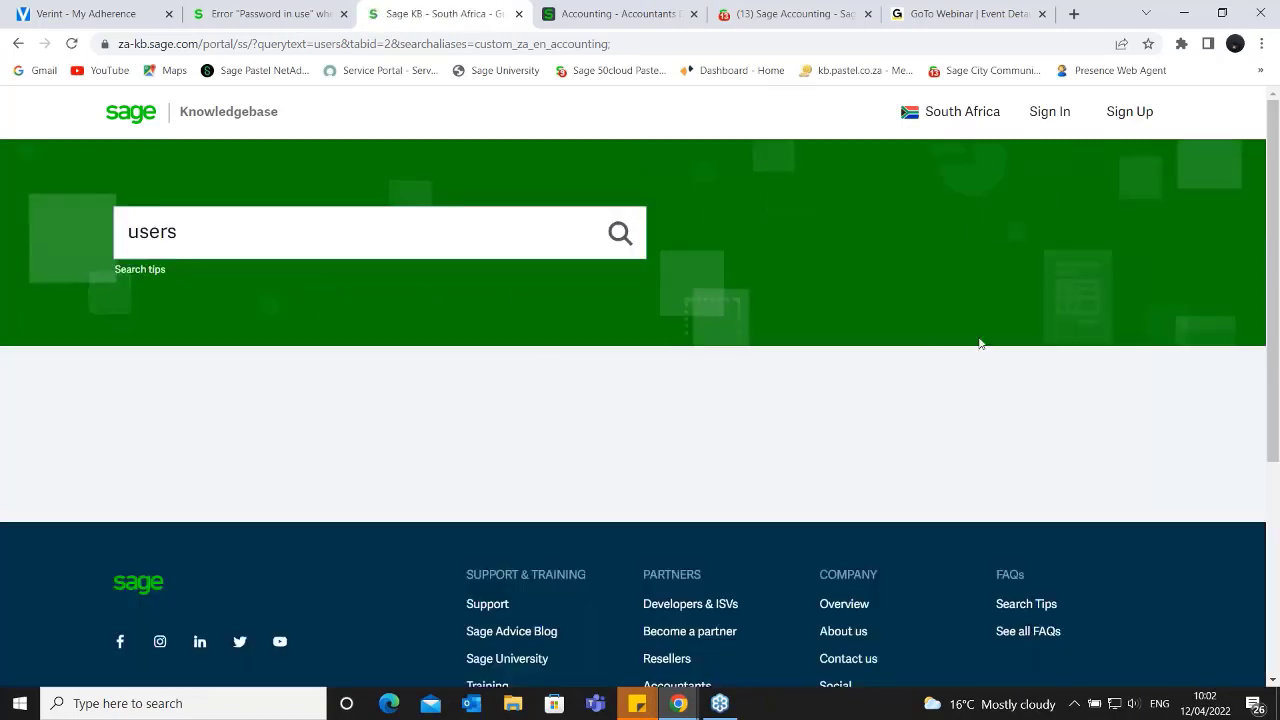
- Look through the first page of knowledgebase articles for the "users" search, from the Time Tracking article to the invited-user permissions article
scroll(604, 421, down, 3)
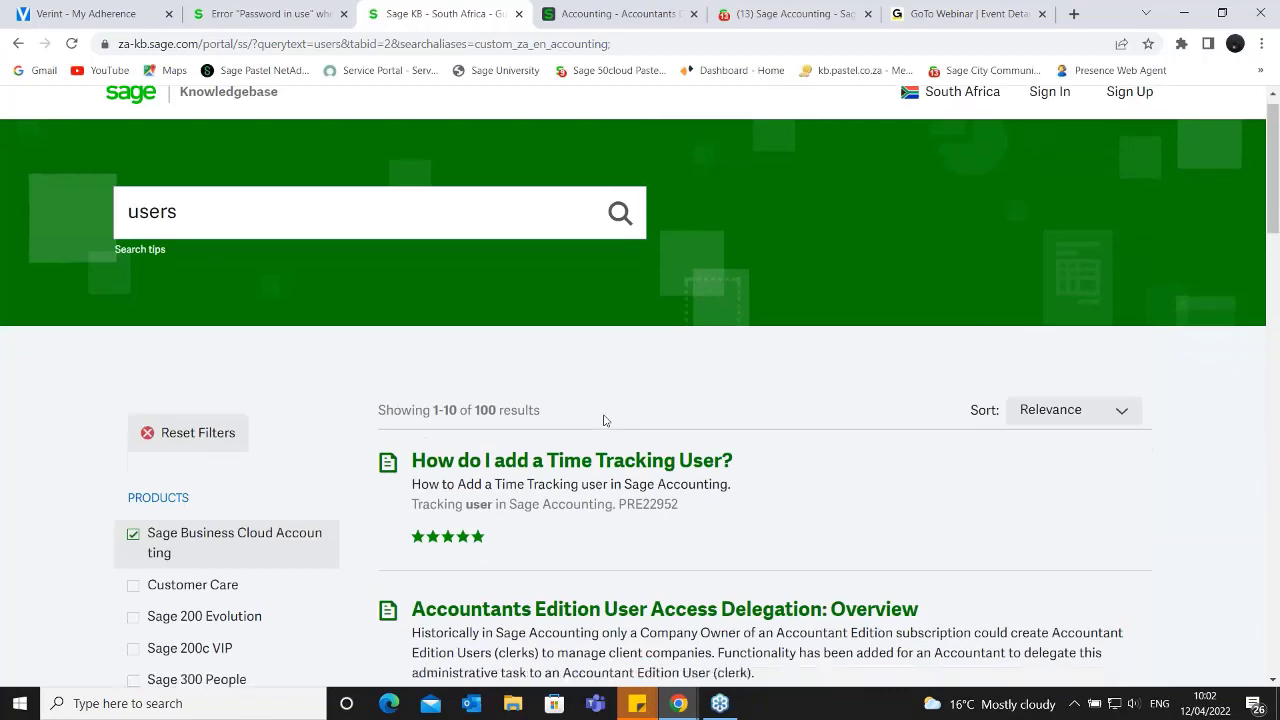
scroll(604, 421, down, 2)
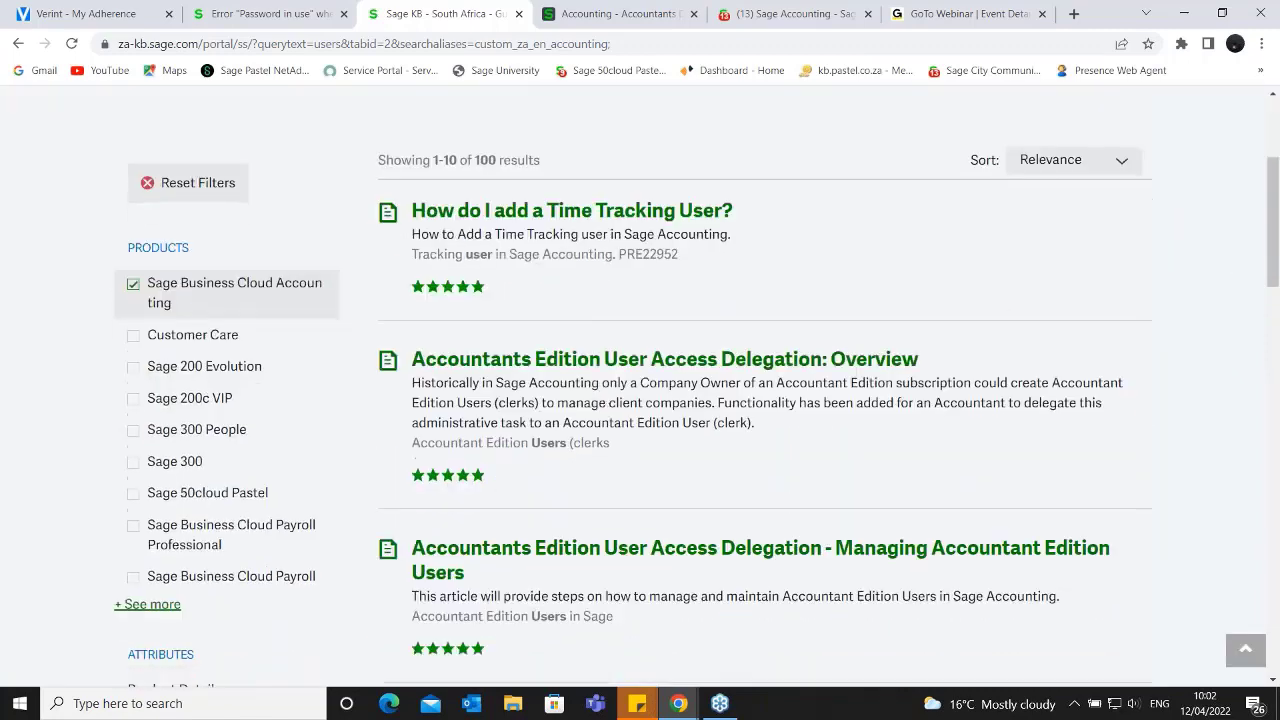
scroll(694, 428, down, 1)
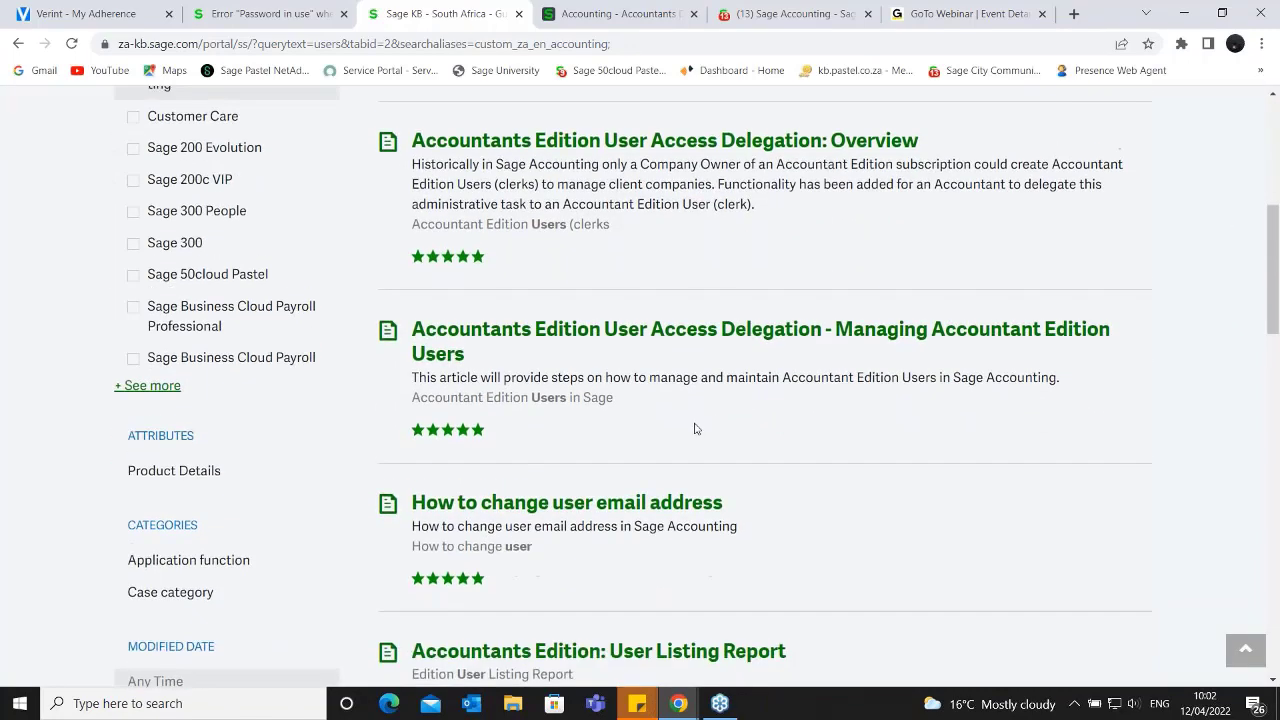
scroll(690, 415, up, 5)
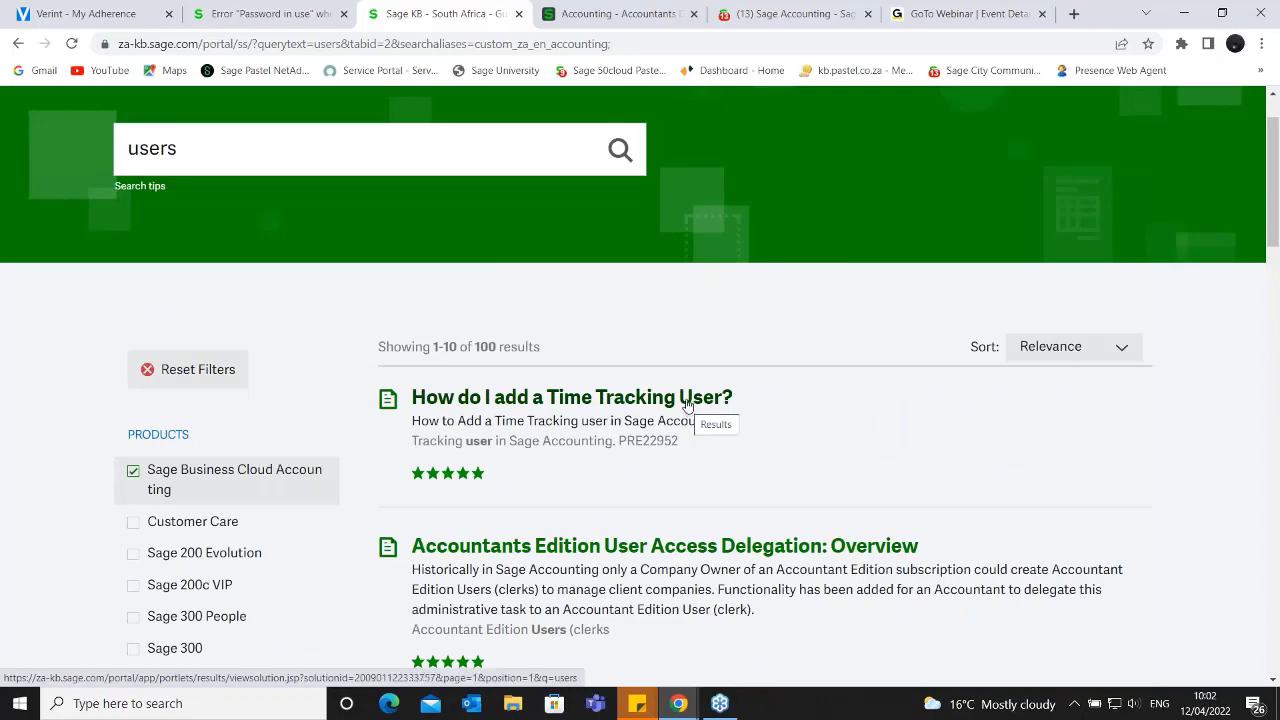
scroll(692, 403, down, 5)
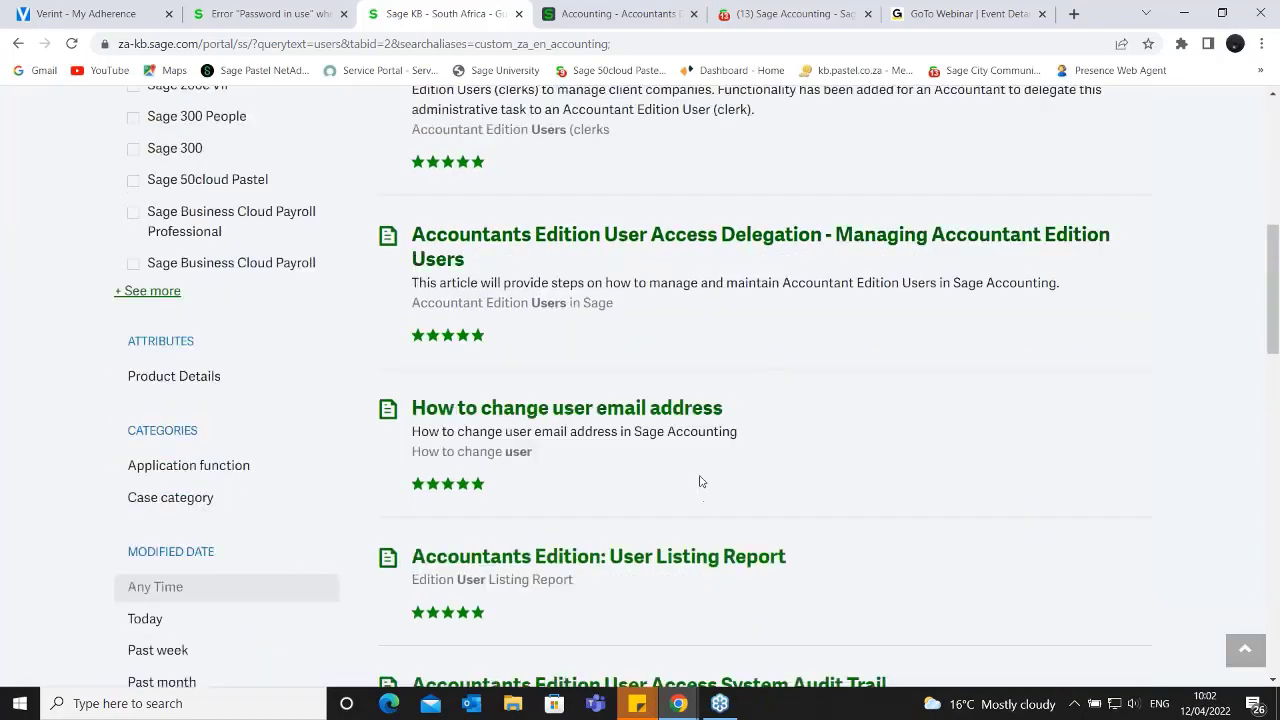
scroll(698, 485, down, 3)
scroll(690, 400, down, 3)
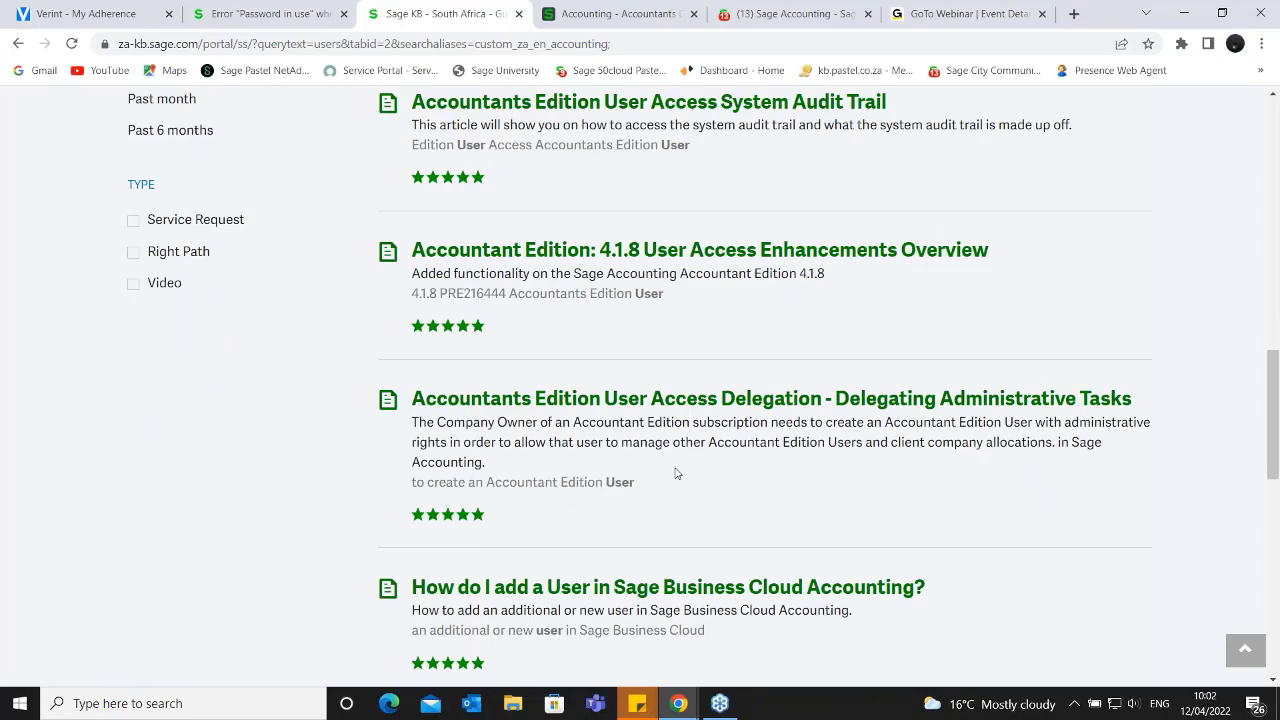
scroll(676, 473, down, 3)
scroll(600, 430, up, 10)
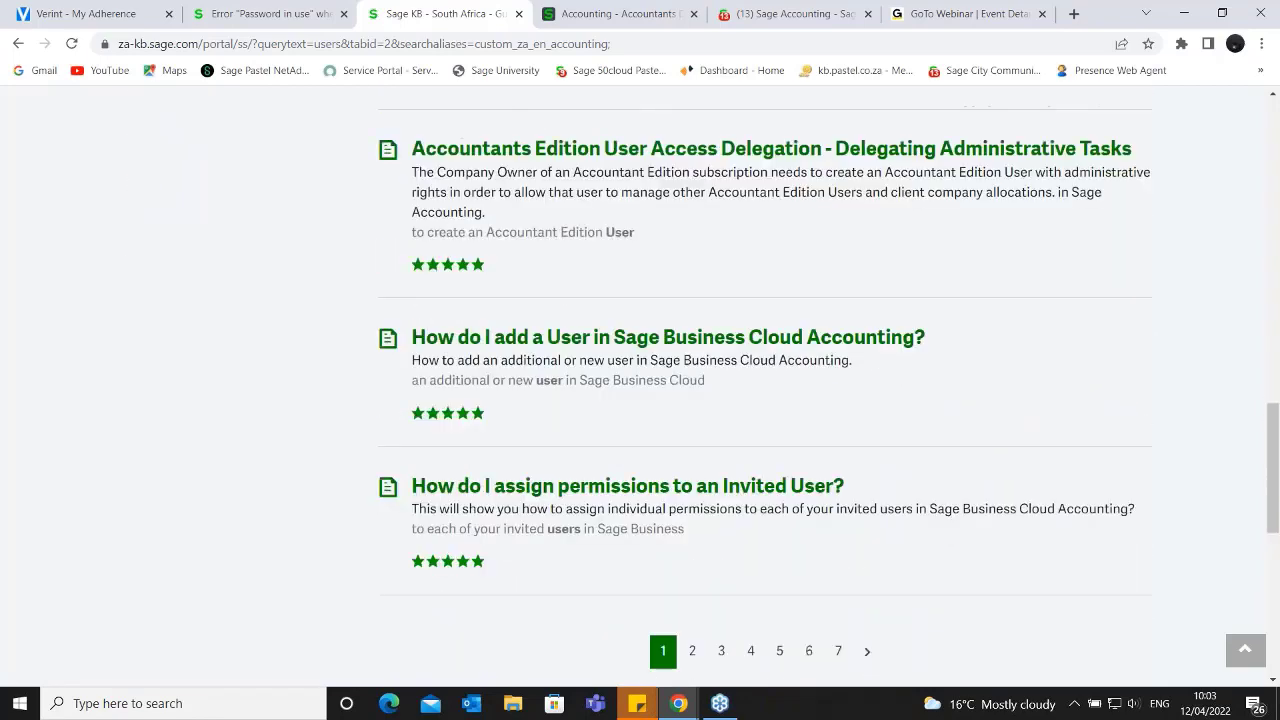
scroll(587, 418, up, 3)
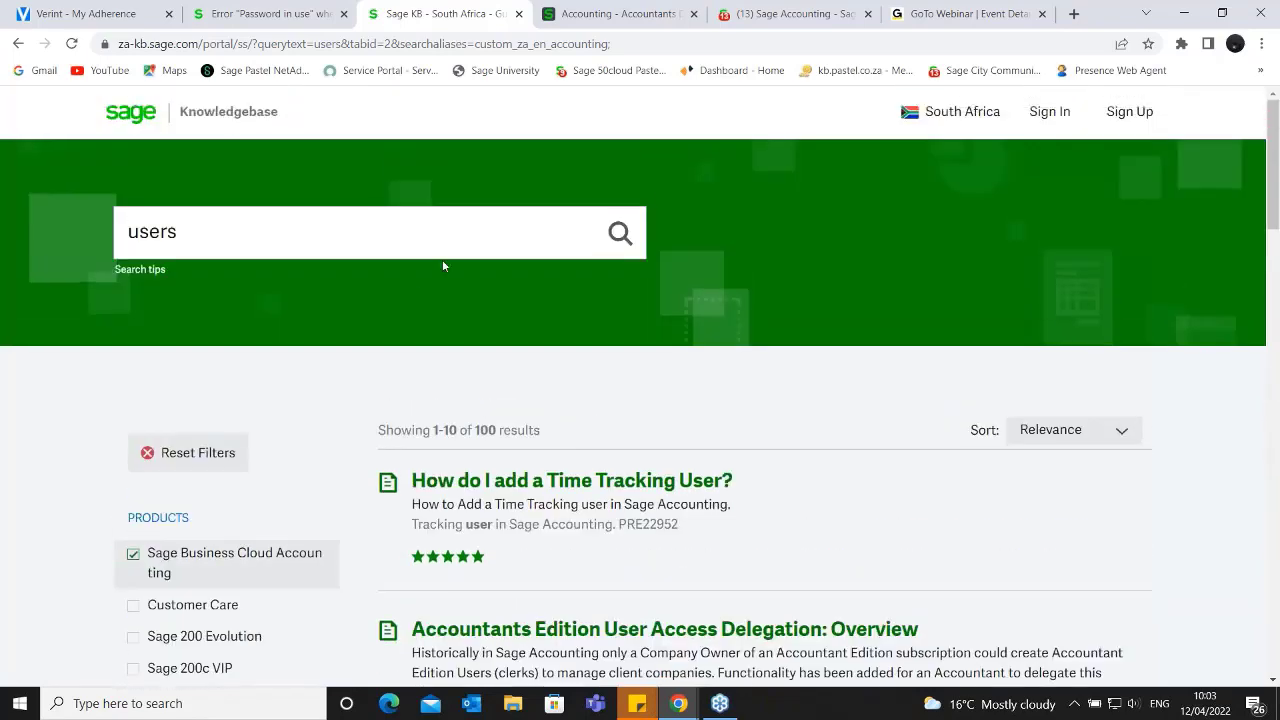
click(227, 234)
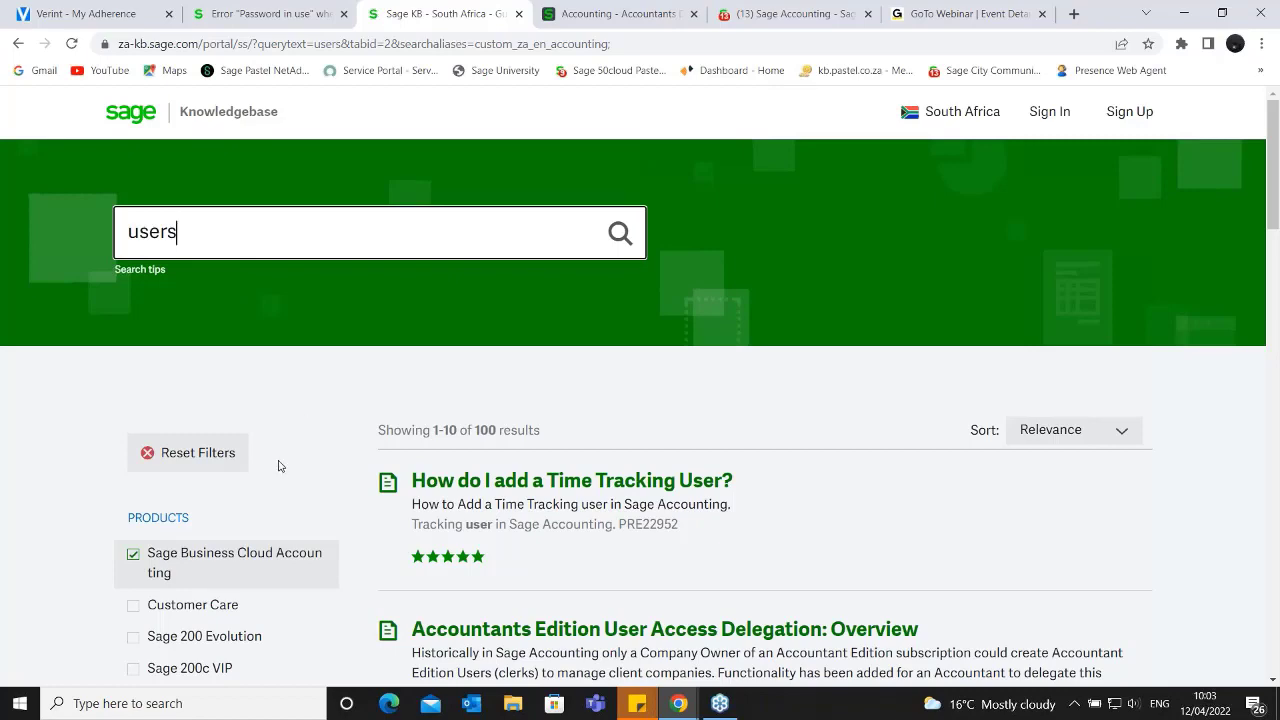
- Add Sage 200 Evolution and Sage 50cloud Pastel to the product filters of the knowledgebase search
scroll(283, 467, down, 3)
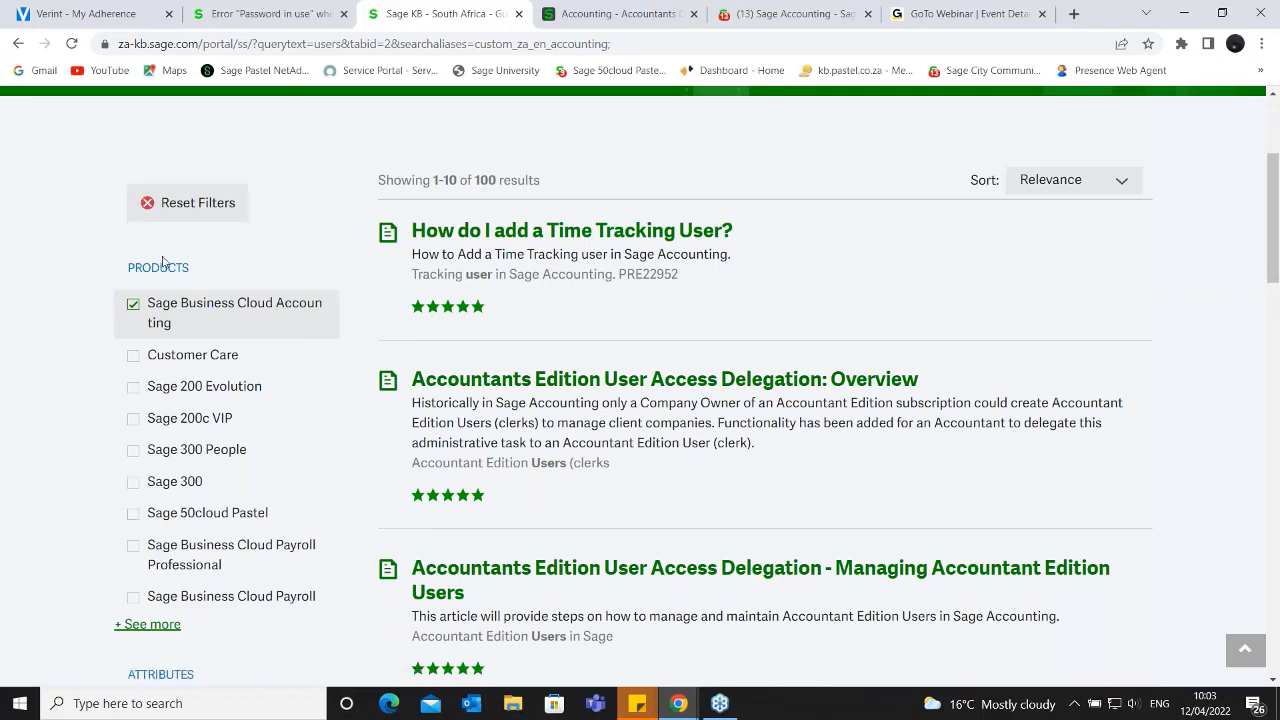
scroll(207, 354, down, 1)
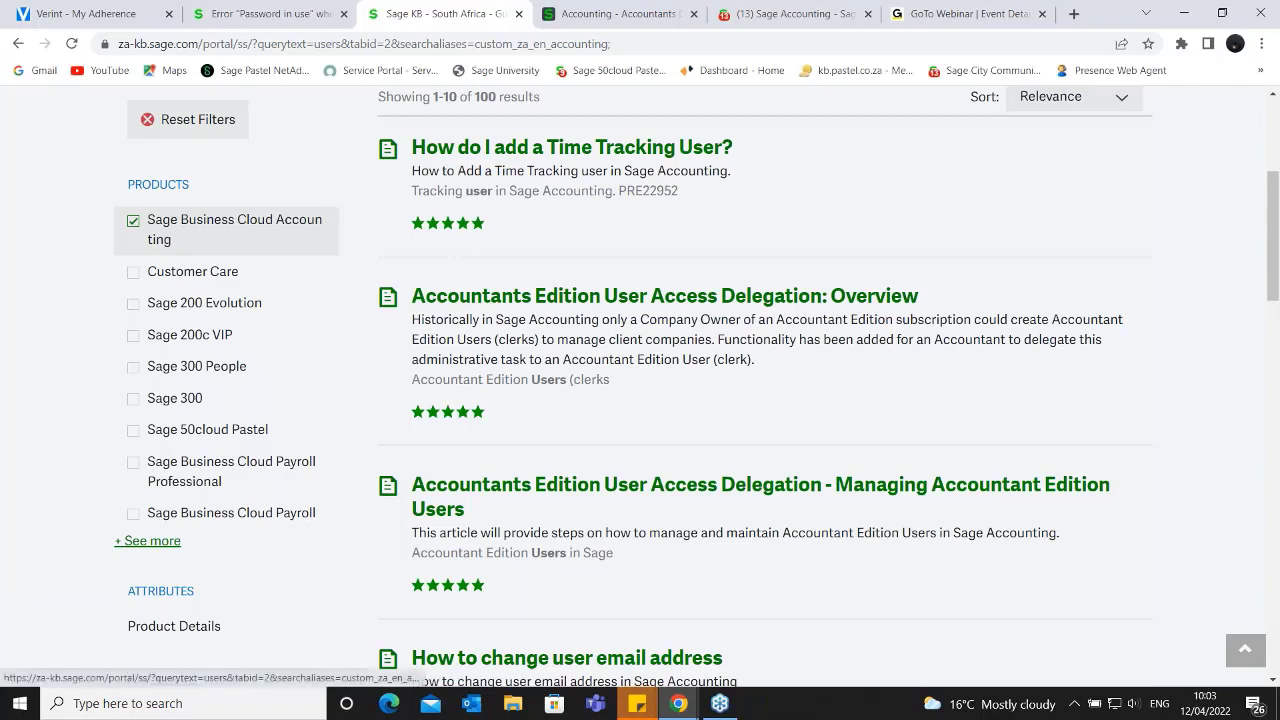
click(137, 307)
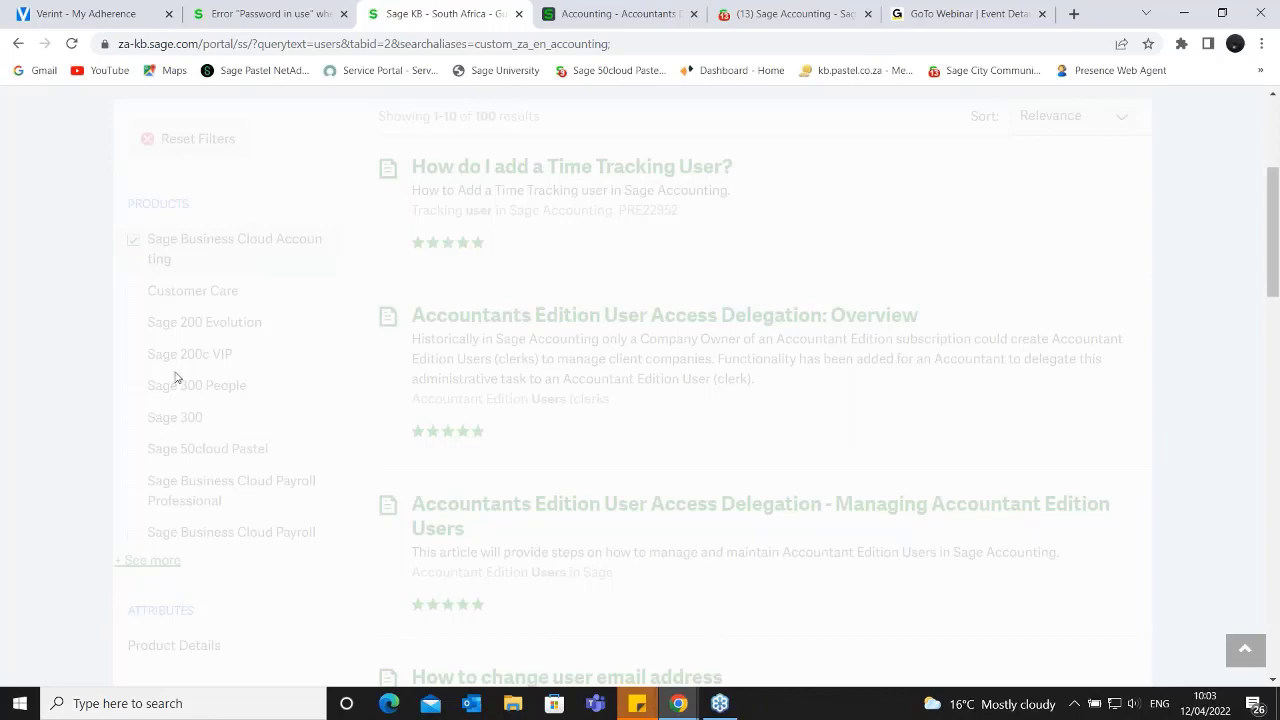
click(136, 451)
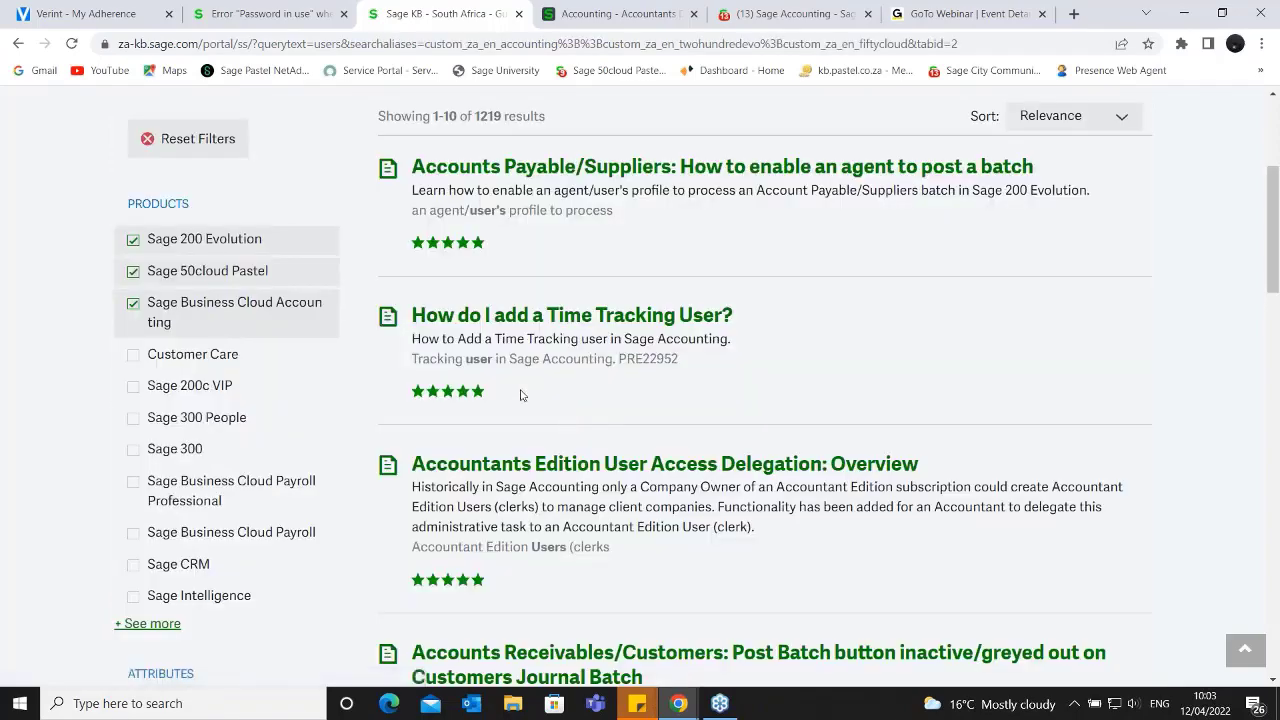
scroll(215, 238, up, 3)
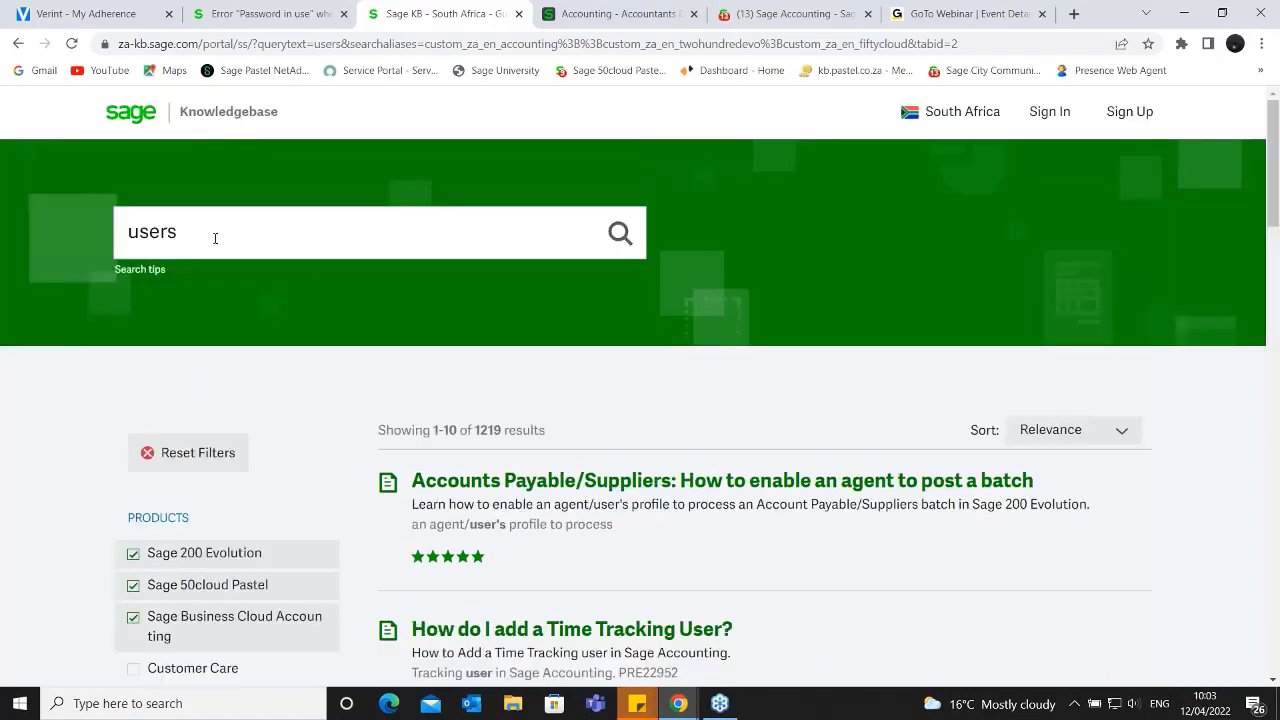
- Remove the Sage 50cloud Pastel and Sage 200 Evolution product filters, keeping only Sage Business Cloud Accounting
scroll(223, 234, down, 3)
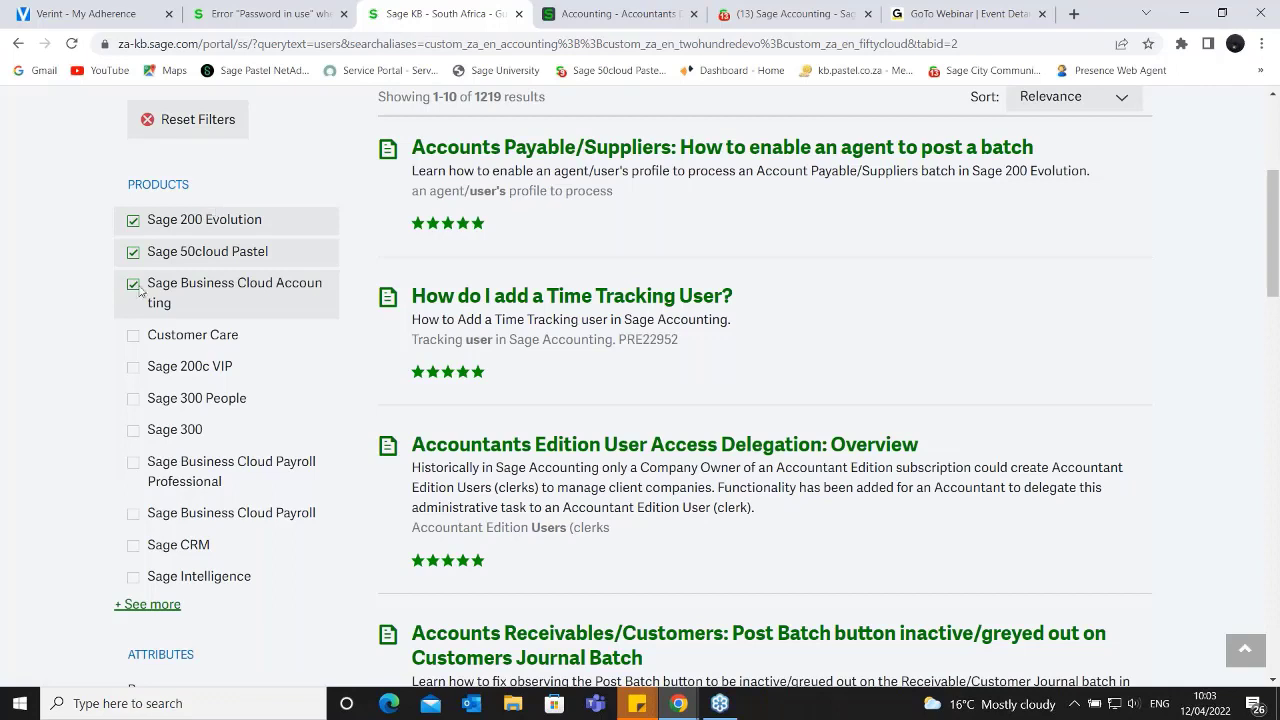
click(133, 256)
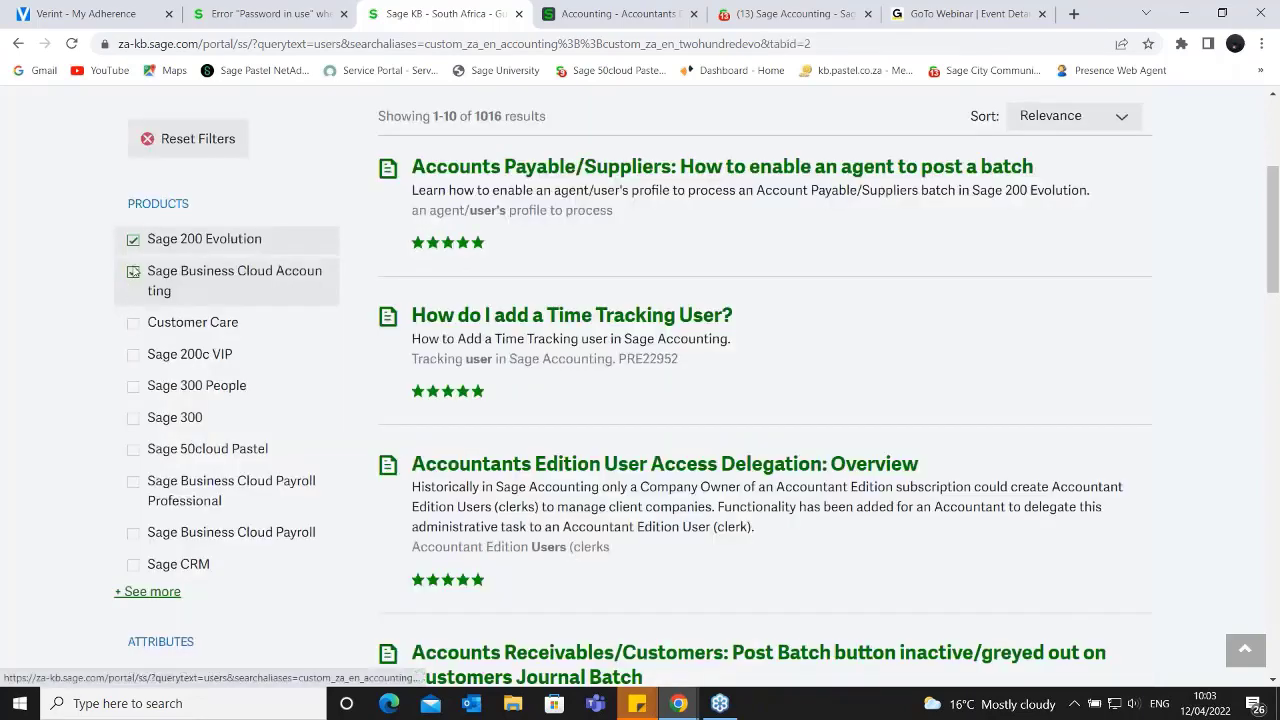
click(141, 254)
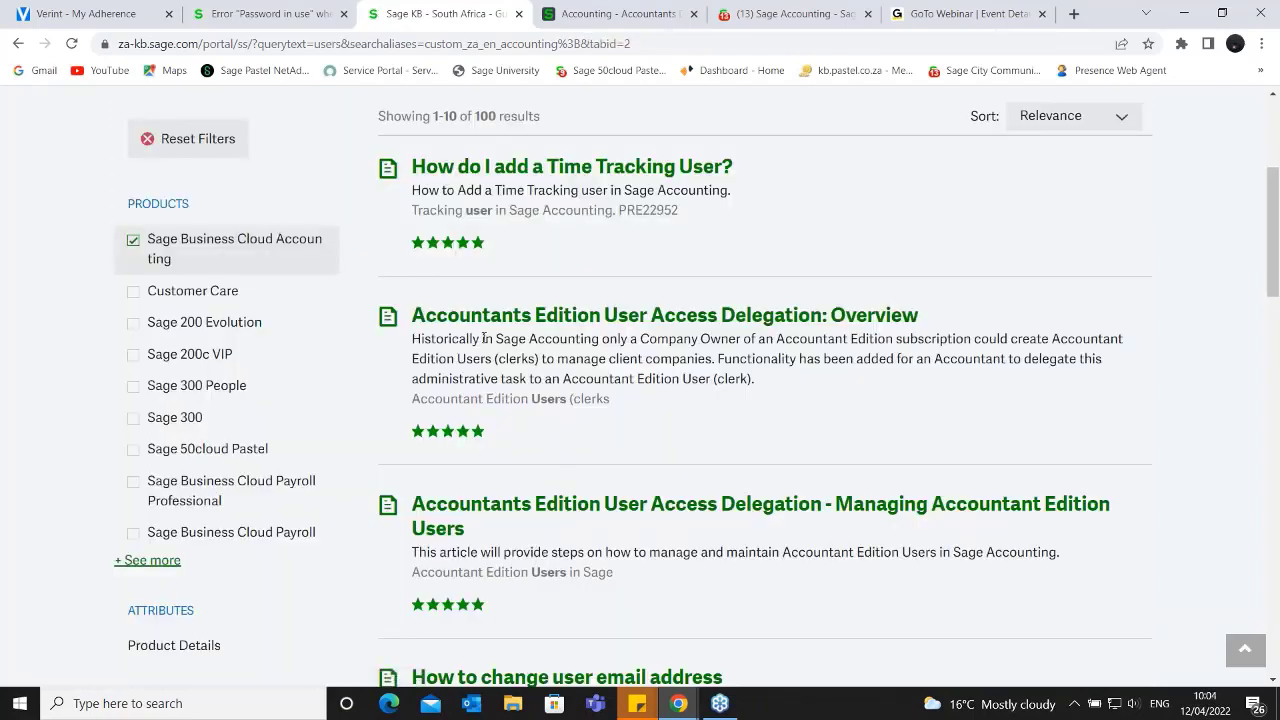
scroll(519, 418, up, 3)
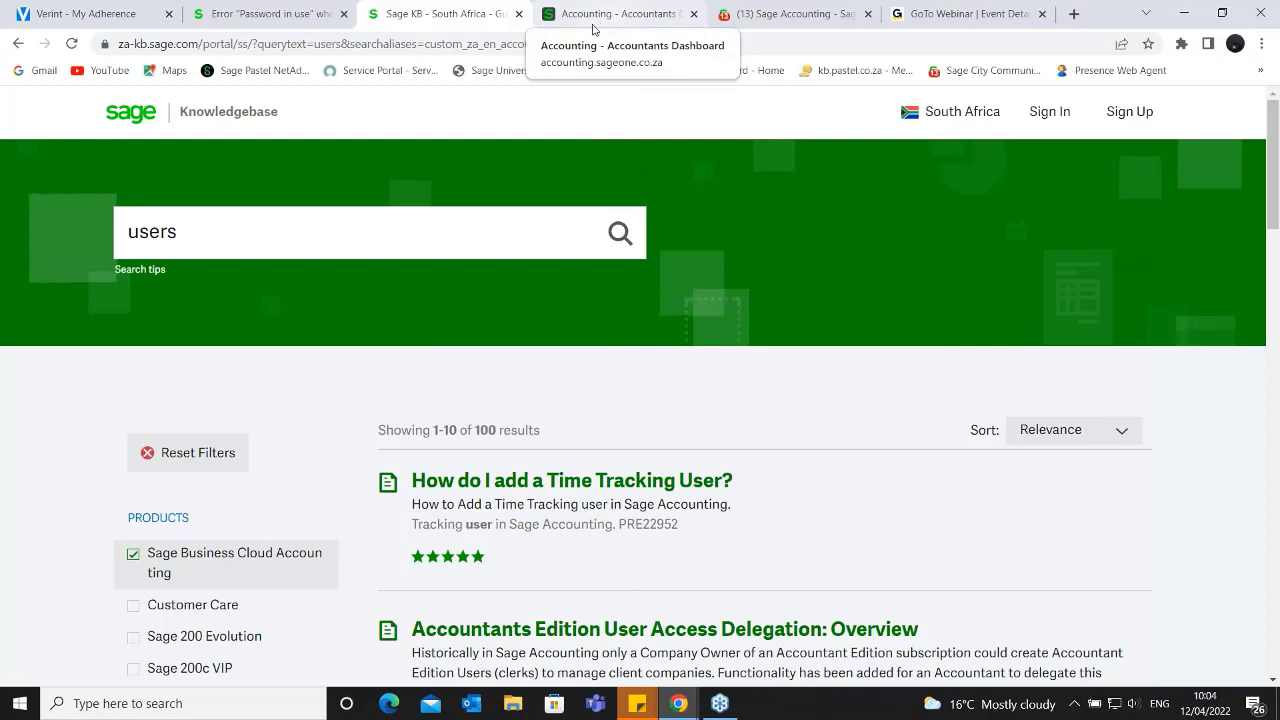
- Switch to the Sage City community and view the product groups on its Africa & Middle East home page
click(764, 14)
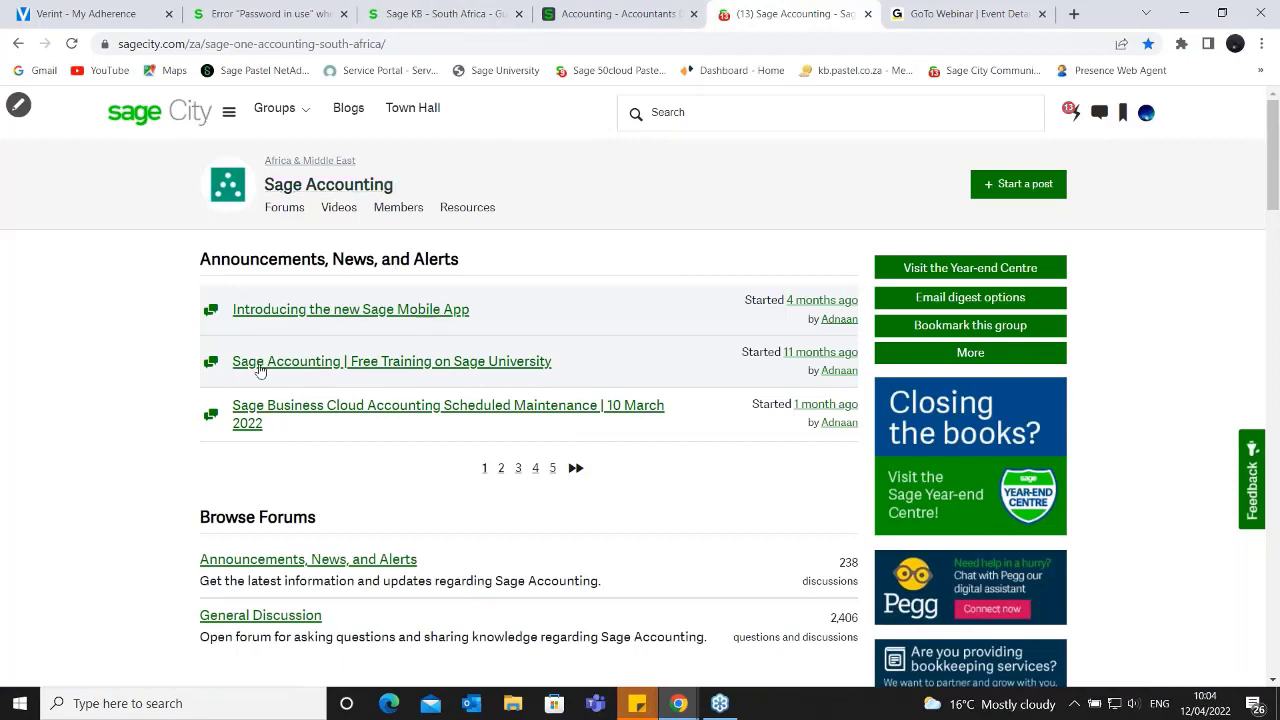
click(186, 124)
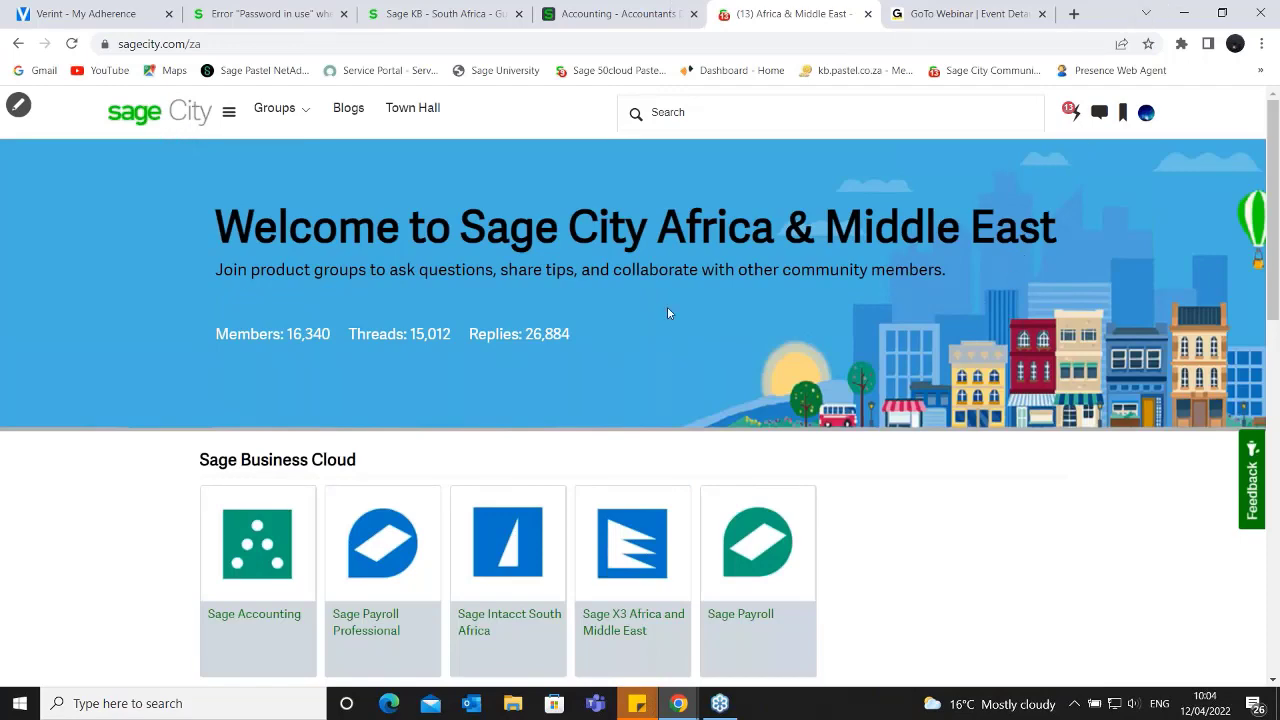
scroll(420, 333, down, 2)
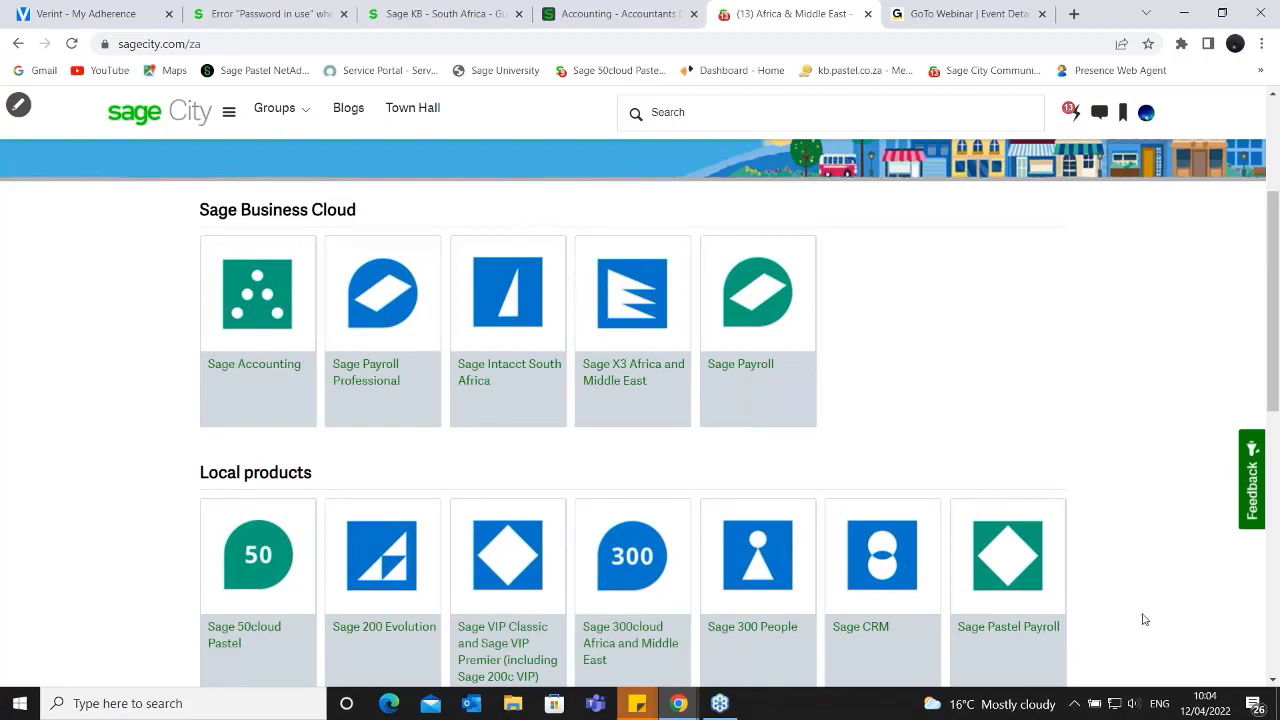
scroll(1143, 617, down, 2)
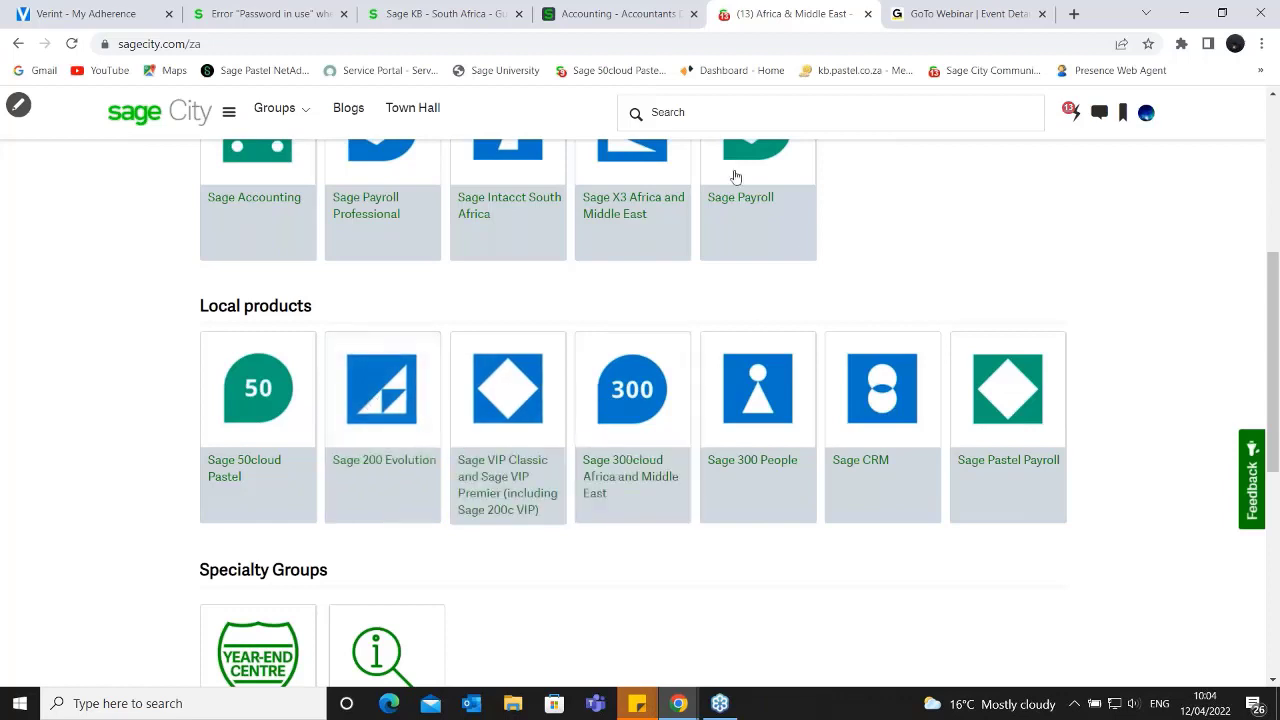
scroll(665, 417, up, 1)
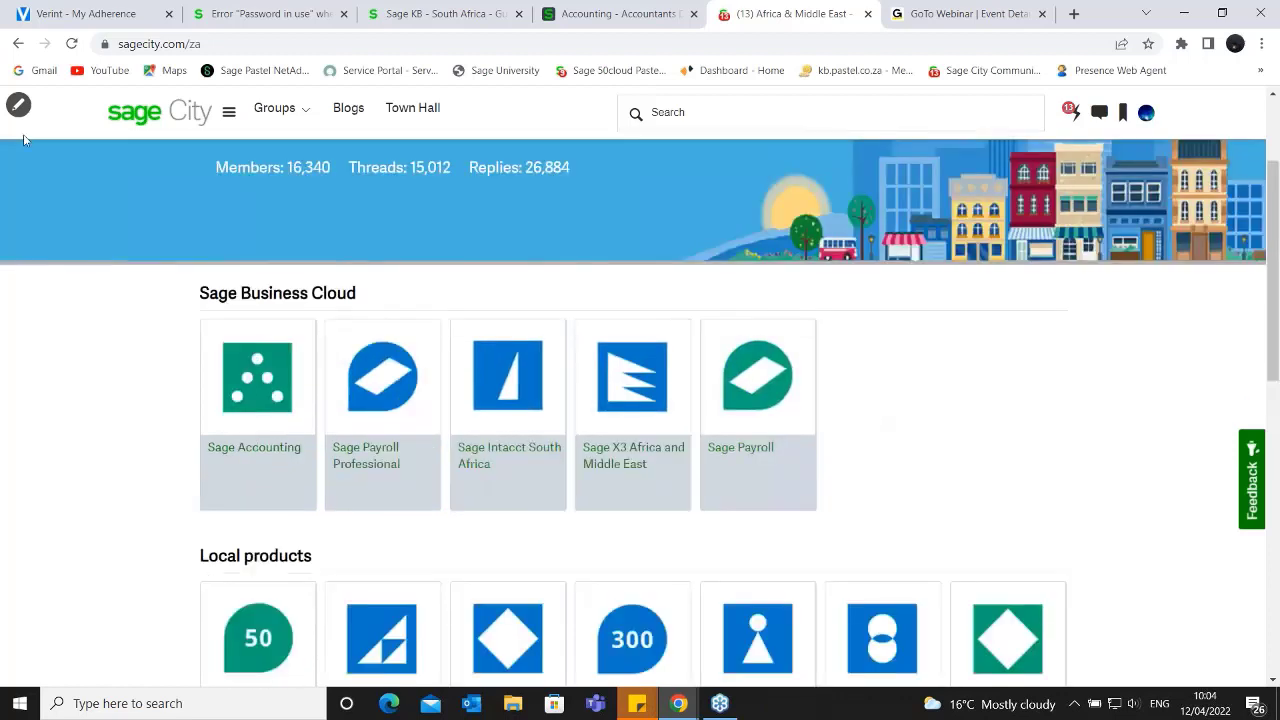
- Return to the Sage Accounting group in Sage City and review its announcements, forums and traffic stream of member questions
click(17, 43)
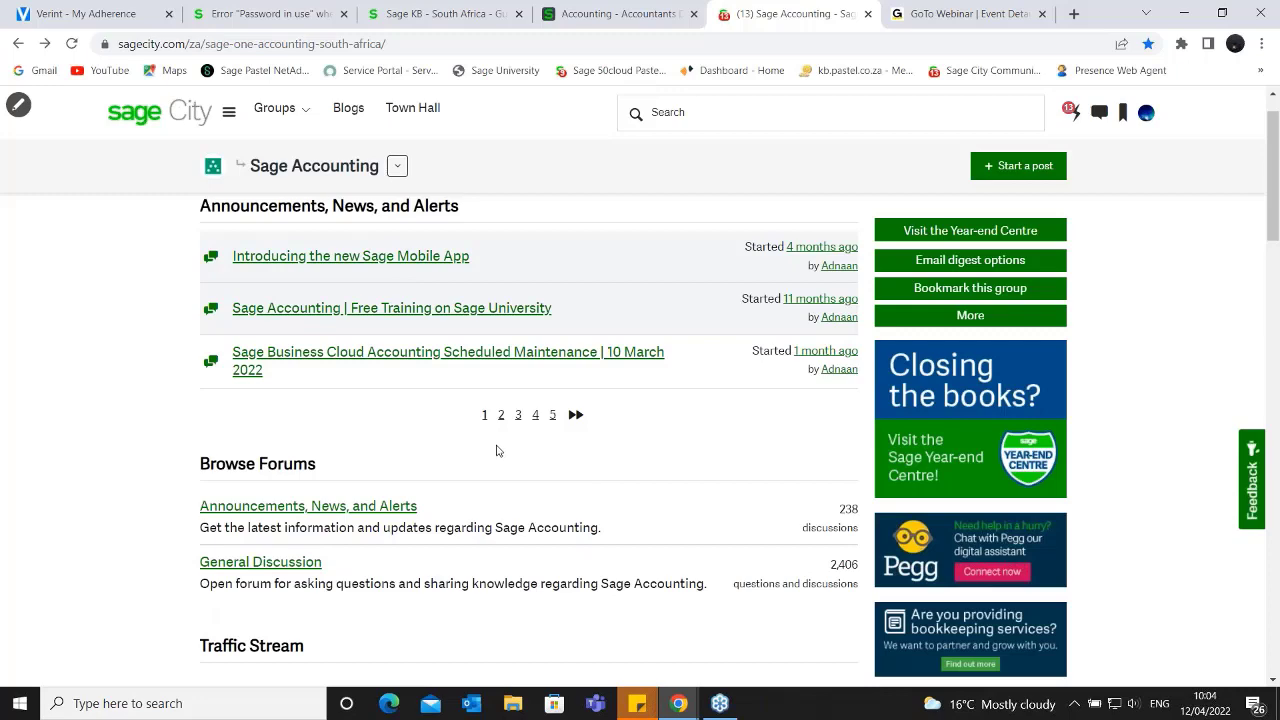
scroll(494, 450, down, 2)
scroll(494, 450, down, 2)
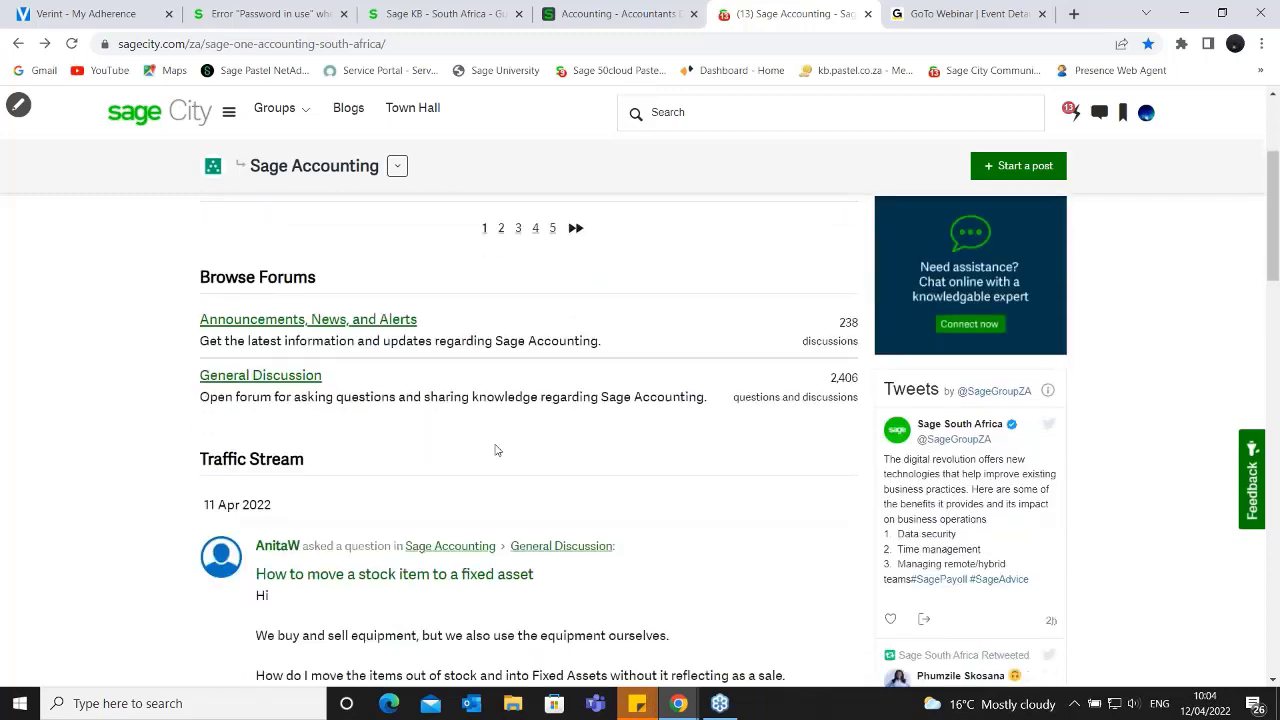
scroll(493, 443, down, 1)
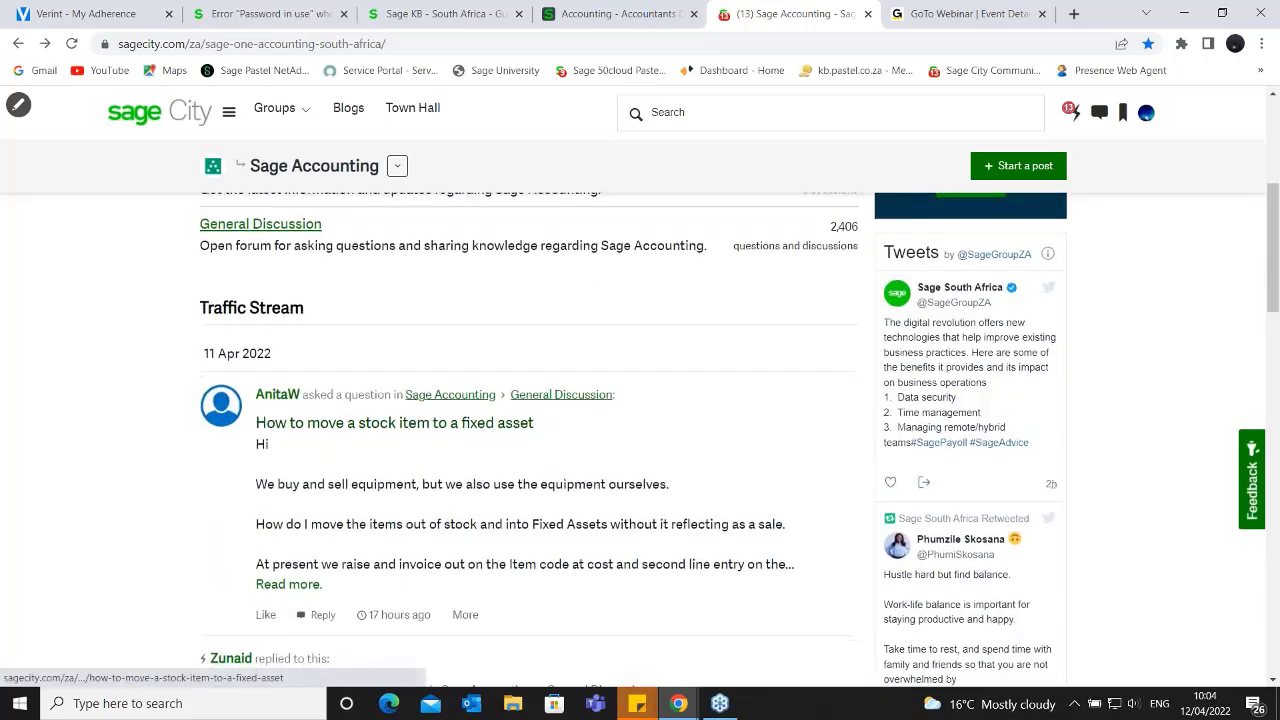
scroll(489, 433, down, 2)
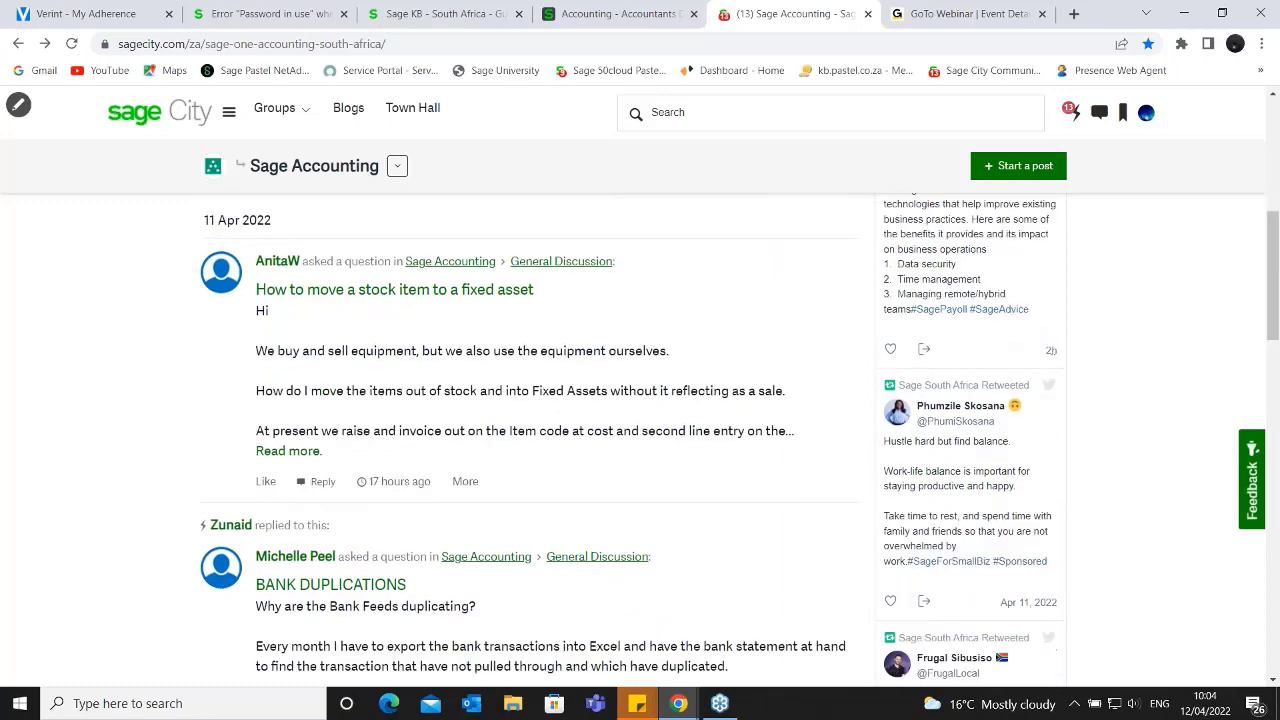
scroll(483, 431, up, 3)
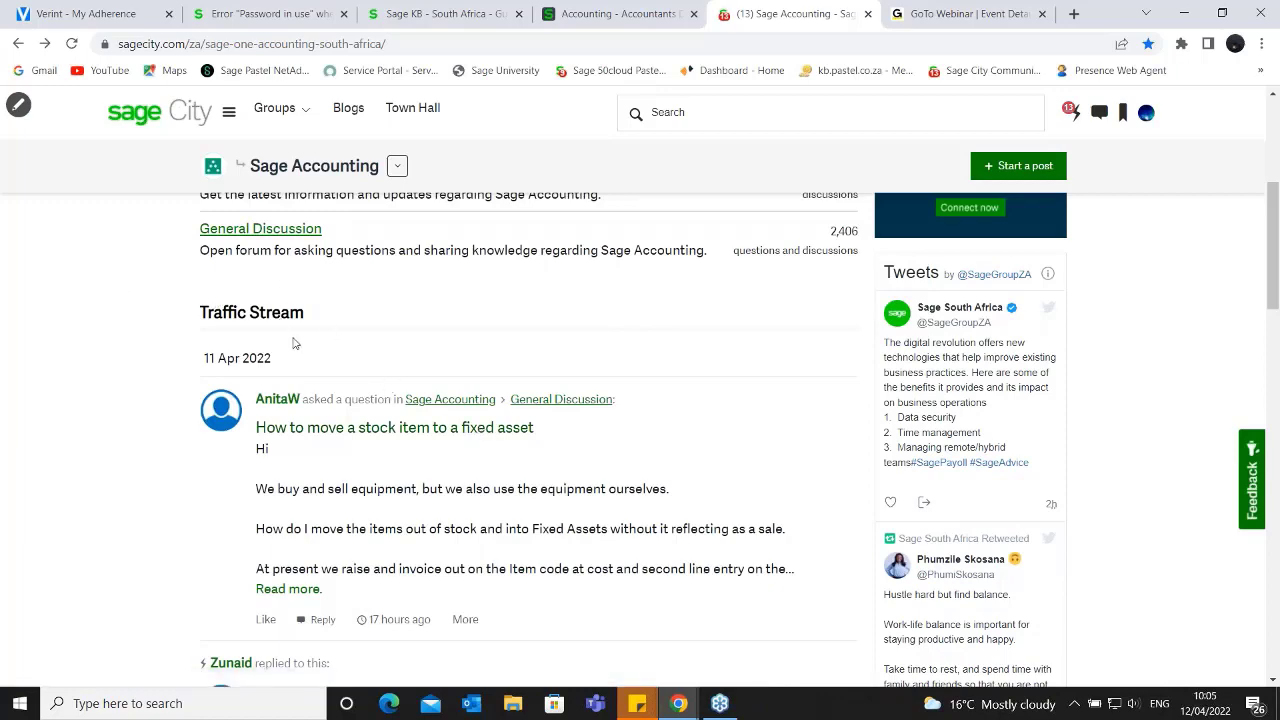
scroll(295, 343, down, 2)
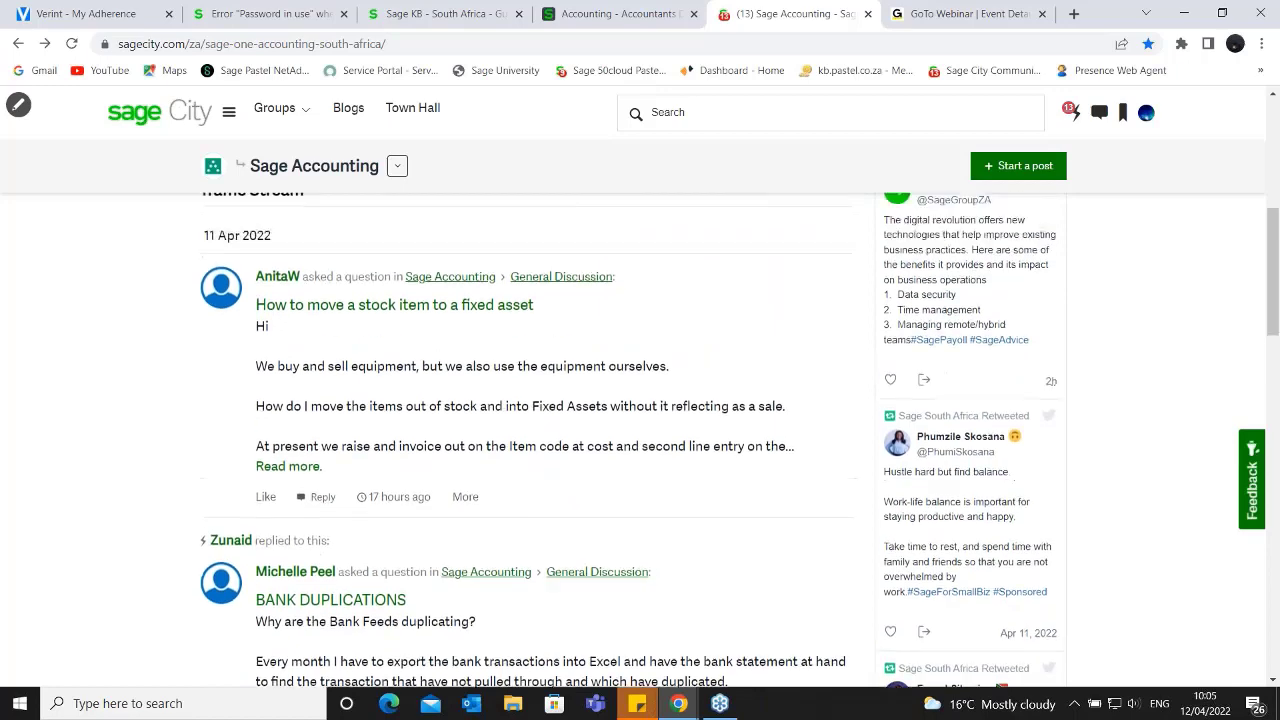
scroll(295, 343, up, 5)
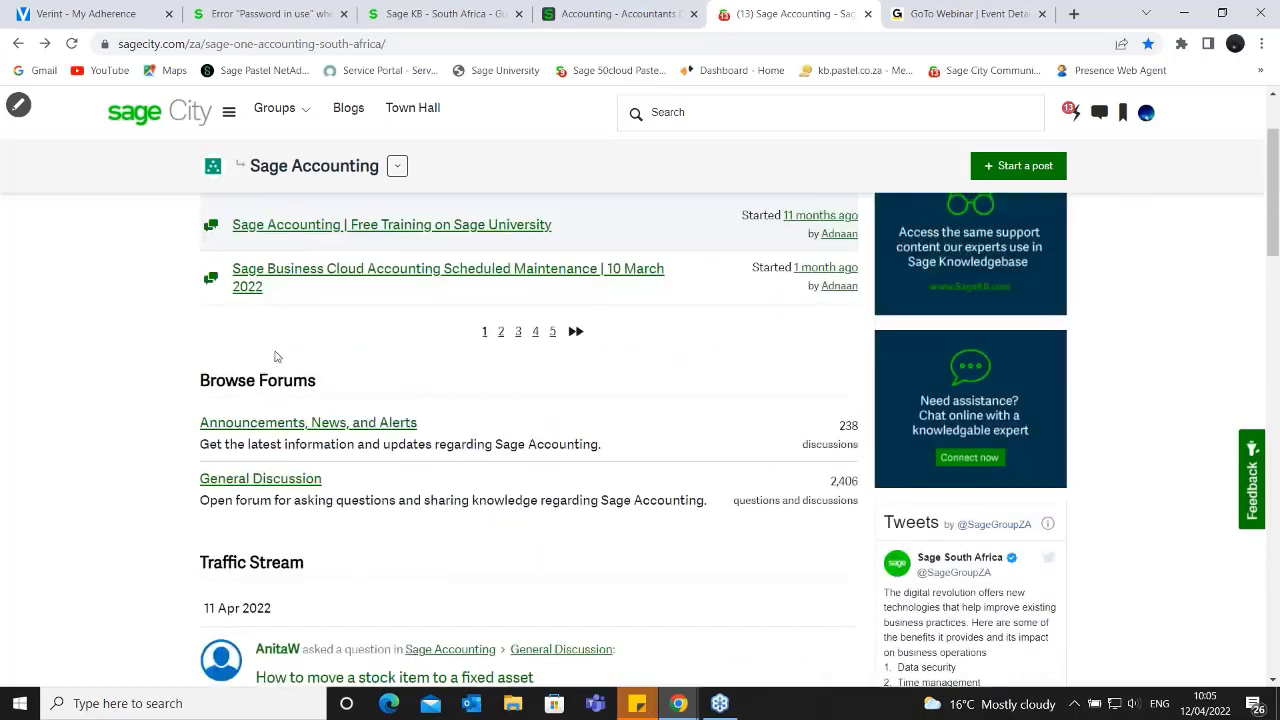
scroll(350, 320, up, 2)
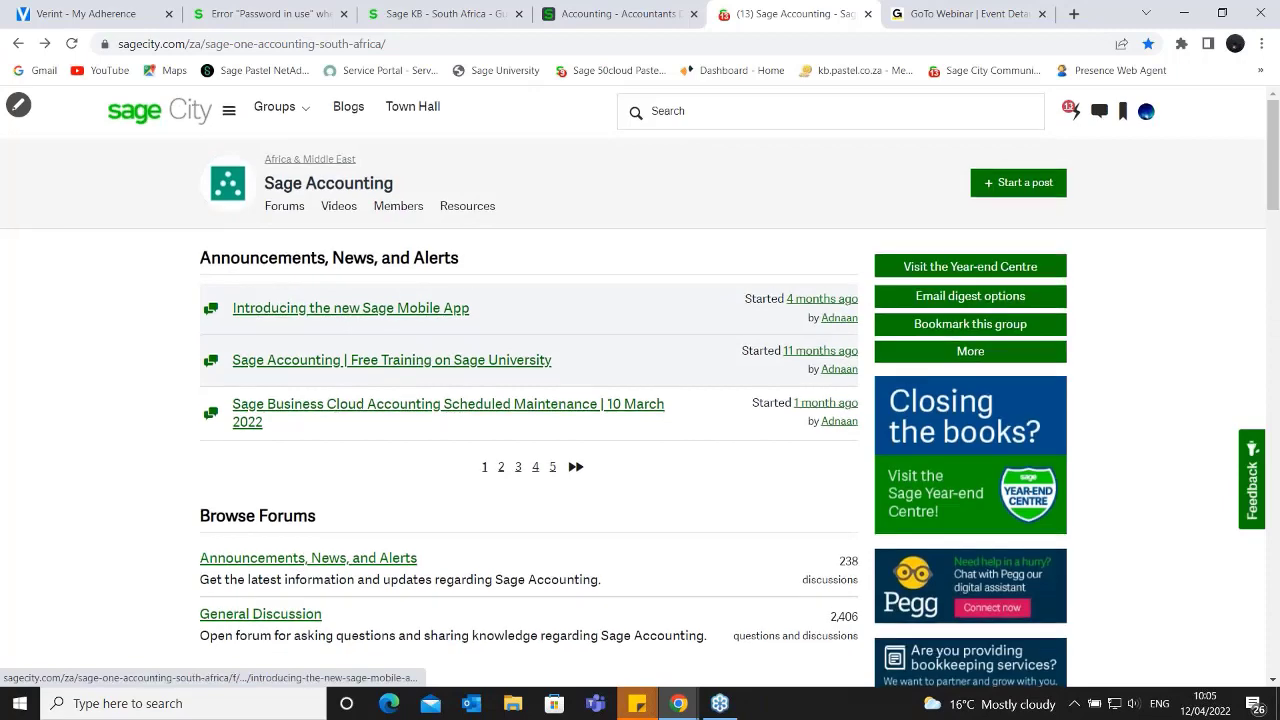
- Search the Sage Accounting community group for inventory
scroll(353, 362, down, 3)
scroll(353, 362, down, 6)
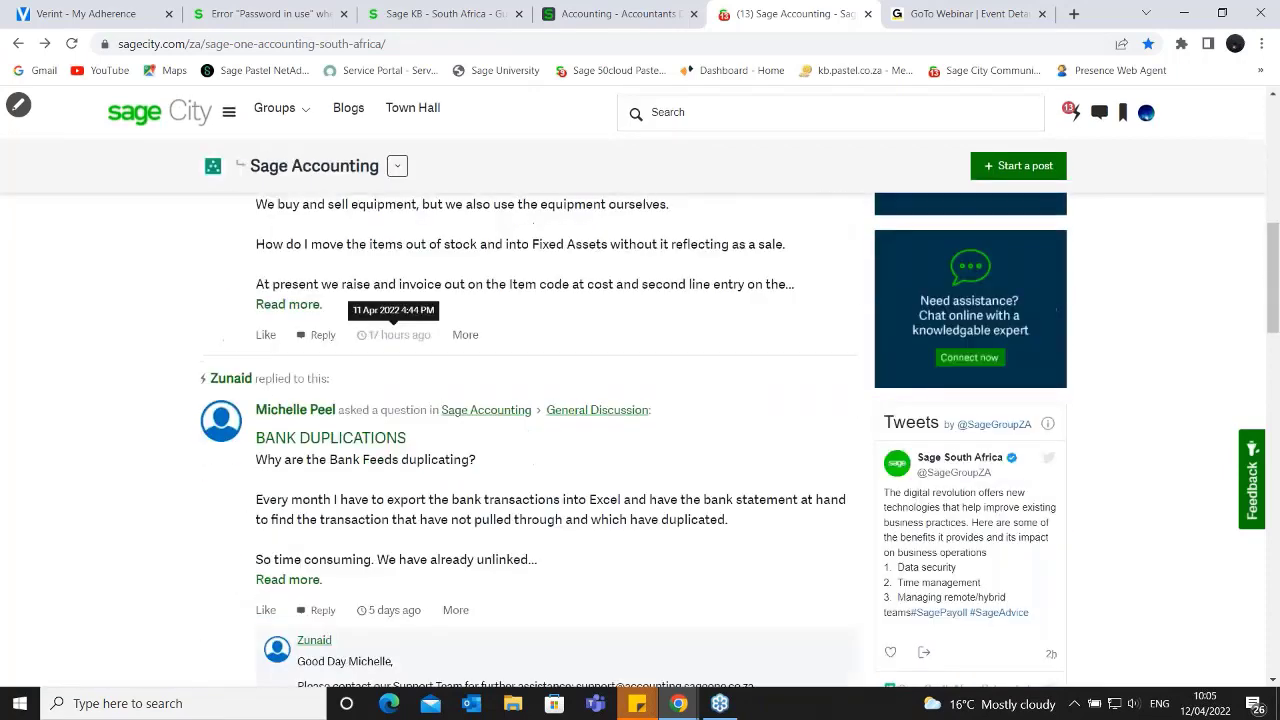
scroll(501, 372, down, 3)
scroll(501, 372, up, 4)
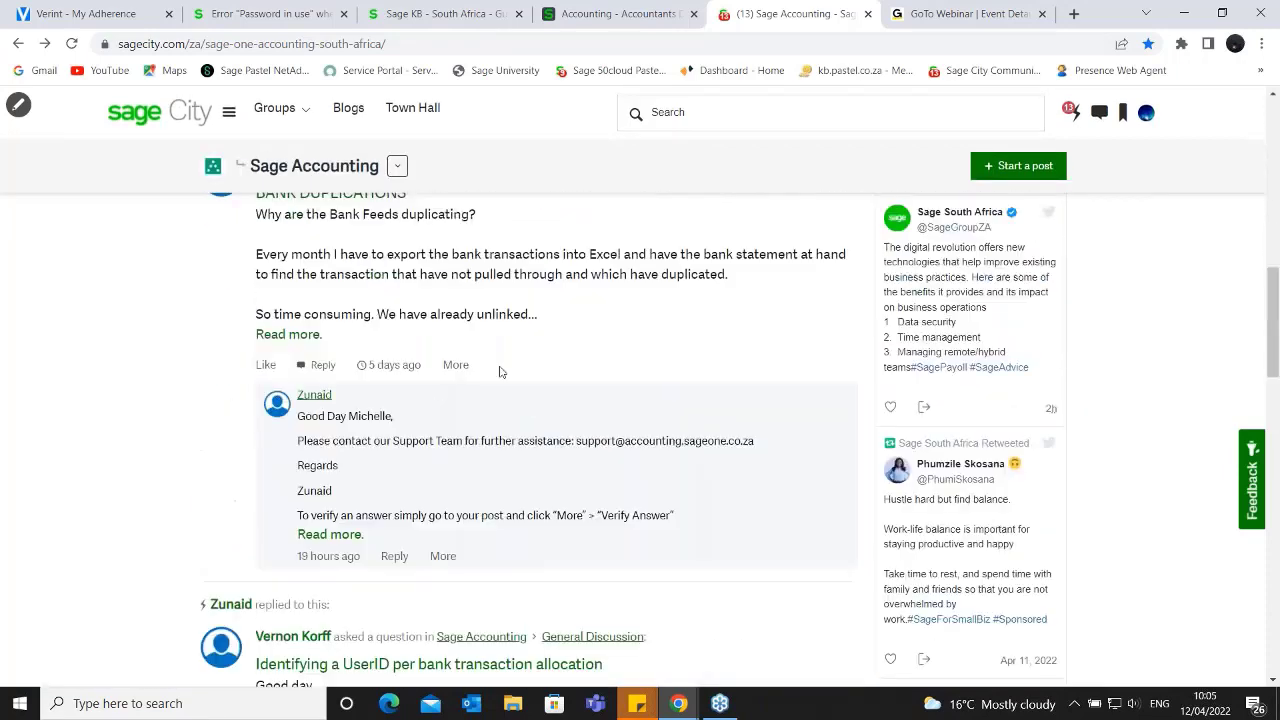
scroll(501, 372, up, 6)
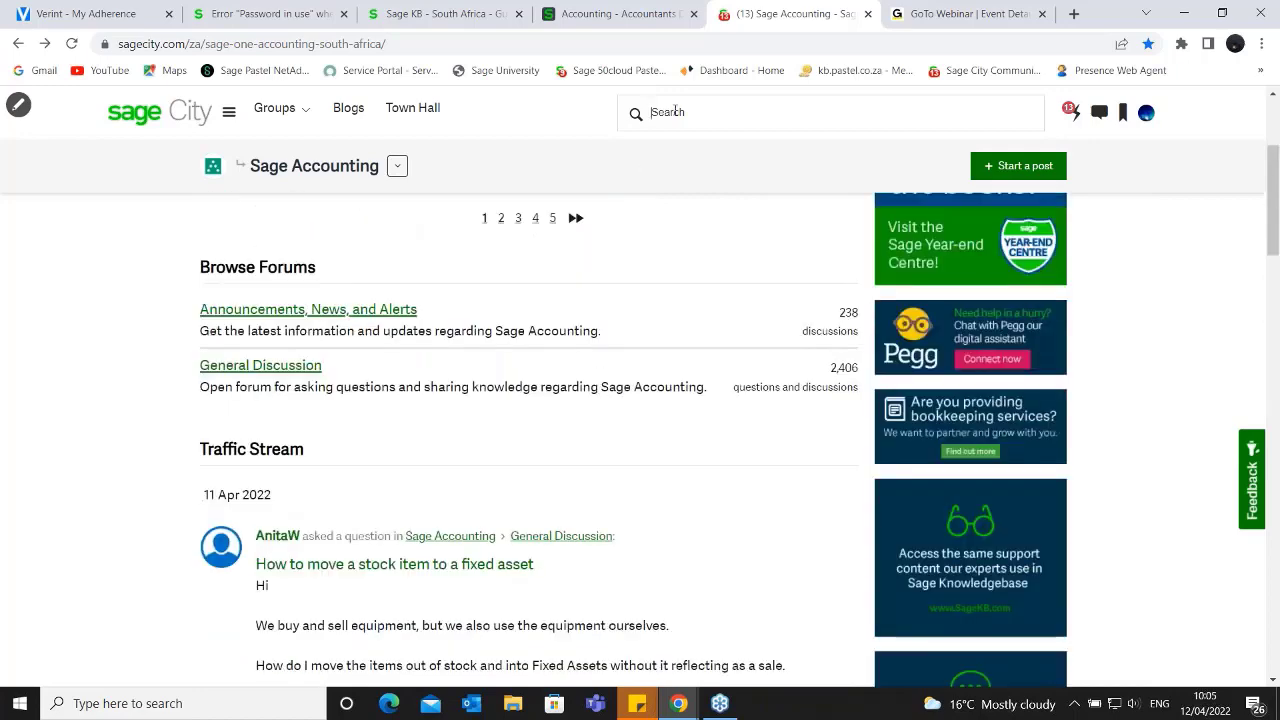
click(676, 111)
text(invest)
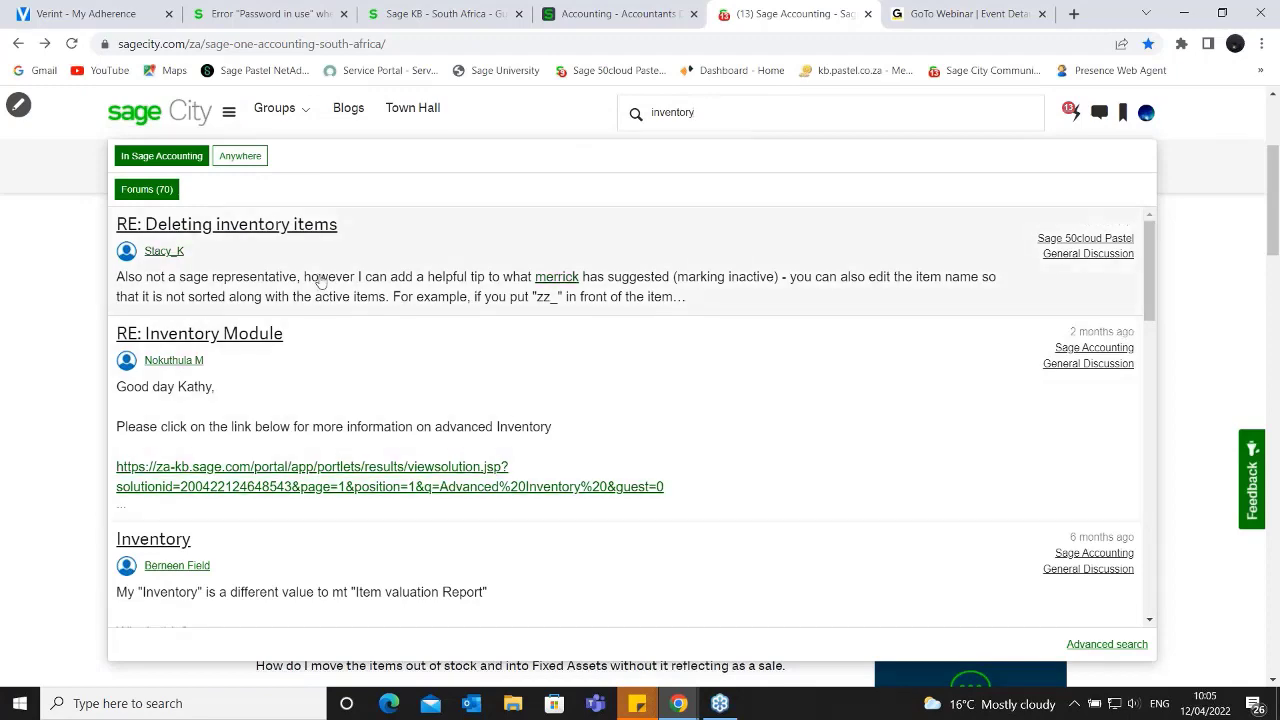
- Look through the forum posts in the inventory search results, and close the results list
scroll(320, 280, down, 3)
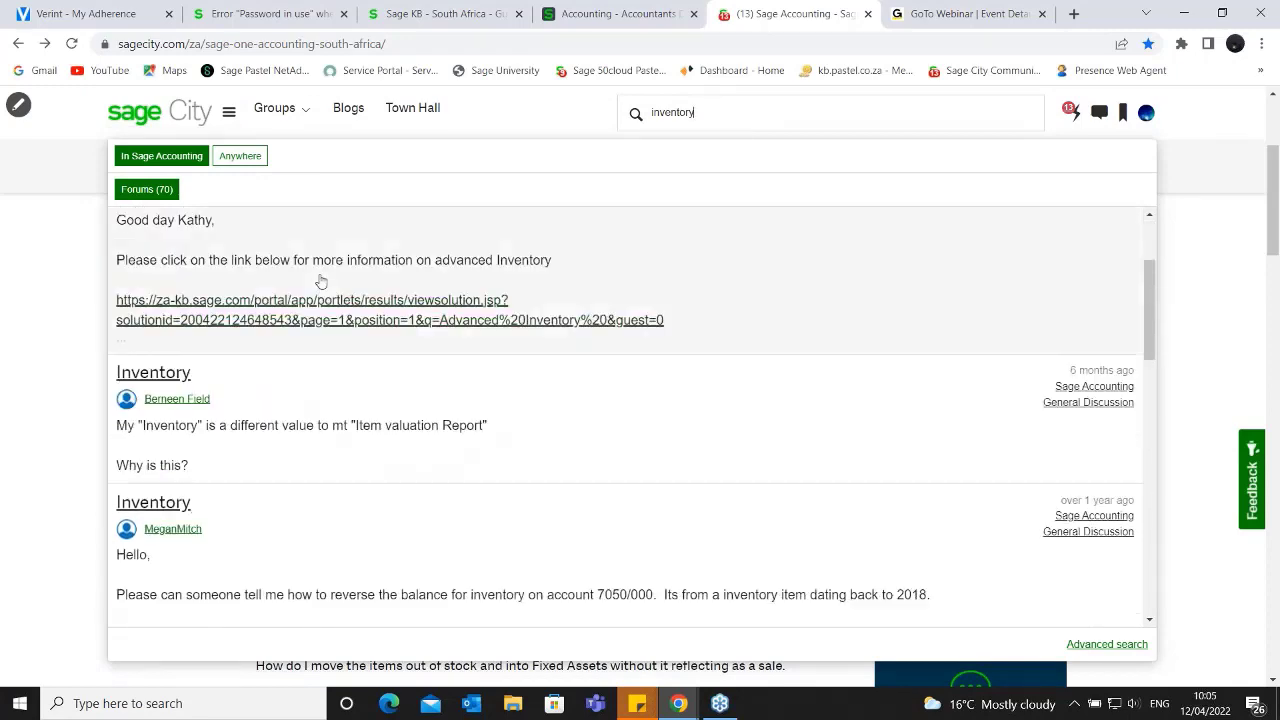
scroll(320, 280, down, 3)
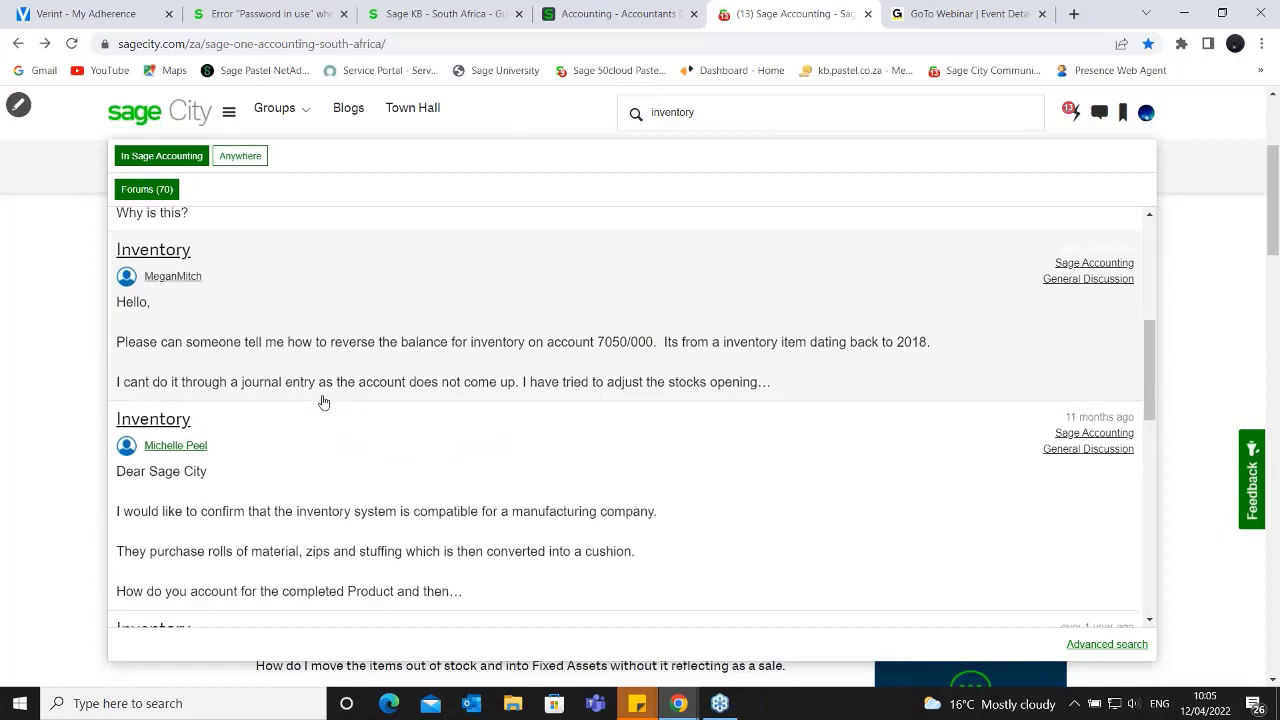
scroll(323, 401, down, 2)
scroll(323, 401, down, 4)
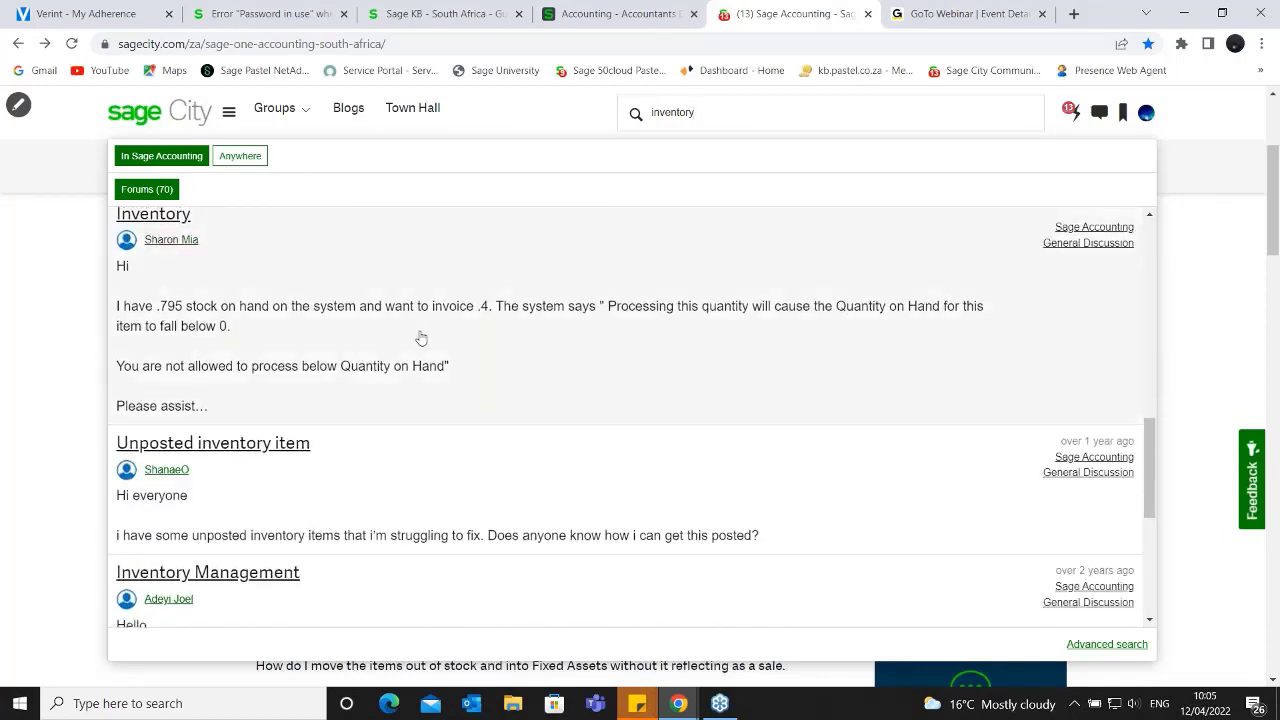
scroll(421, 338, down, 5)
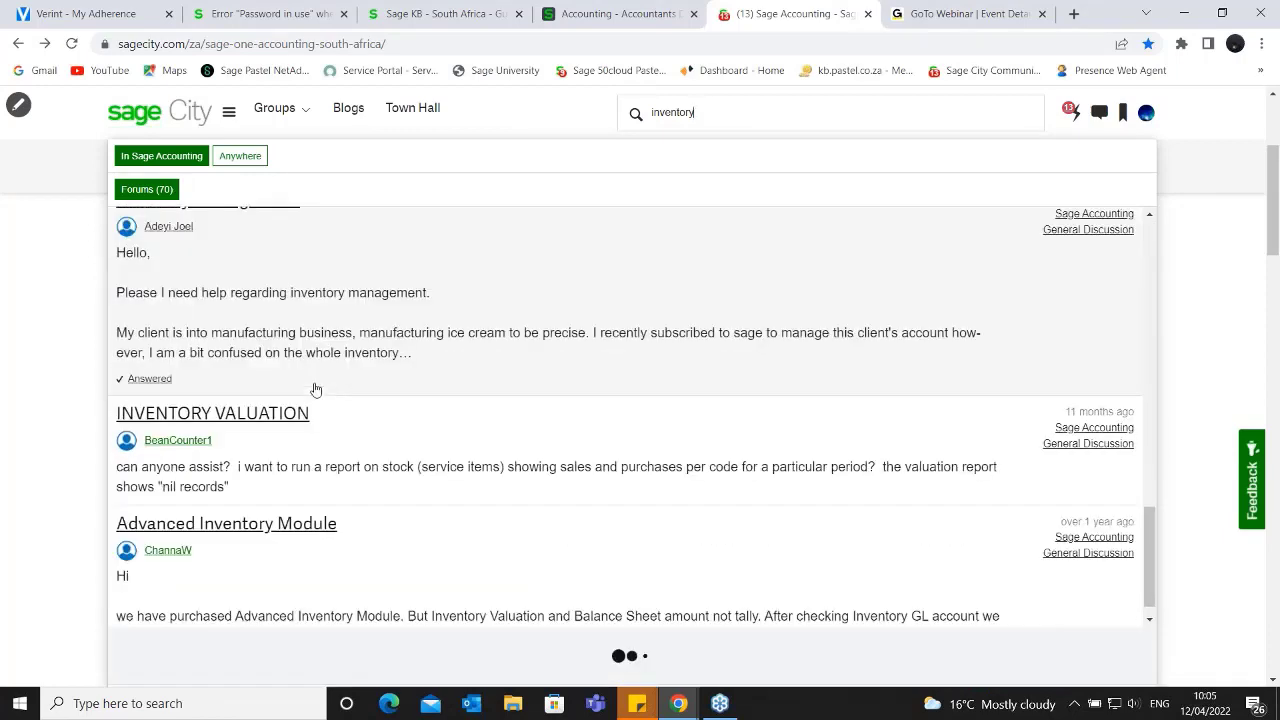
scroll(315, 389, down, 2)
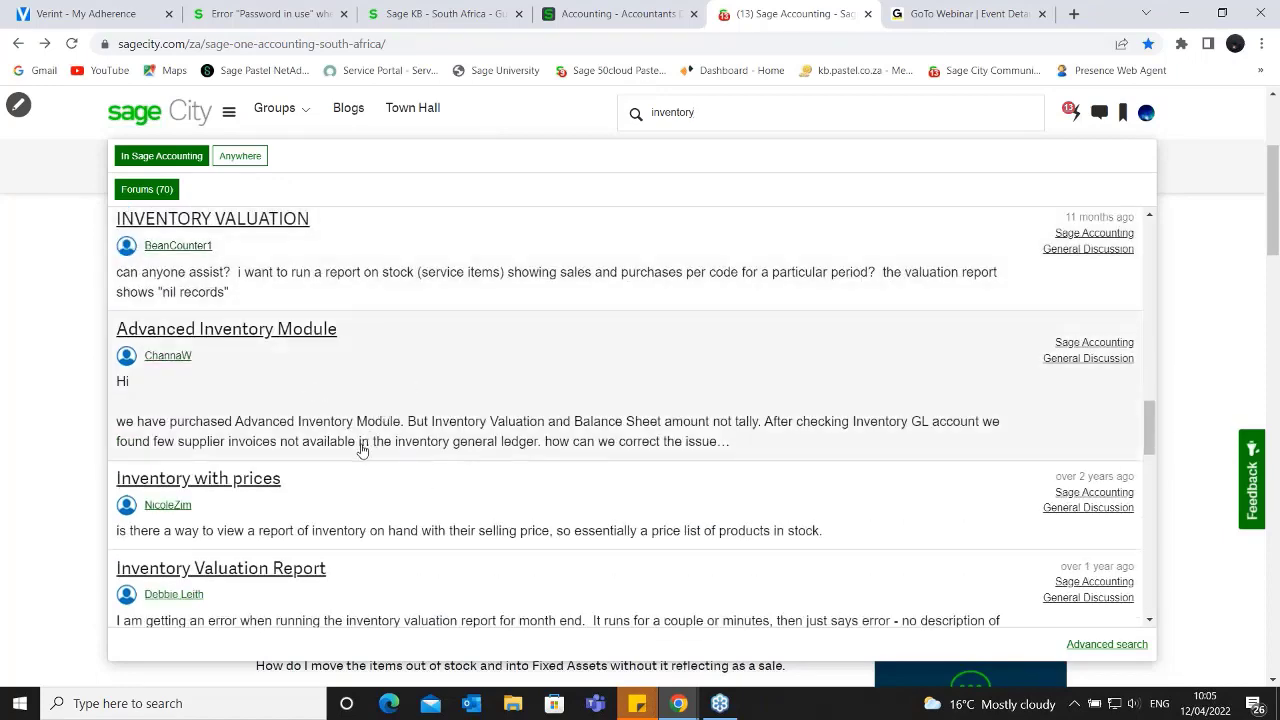
scroll(362, 450, down, 2)
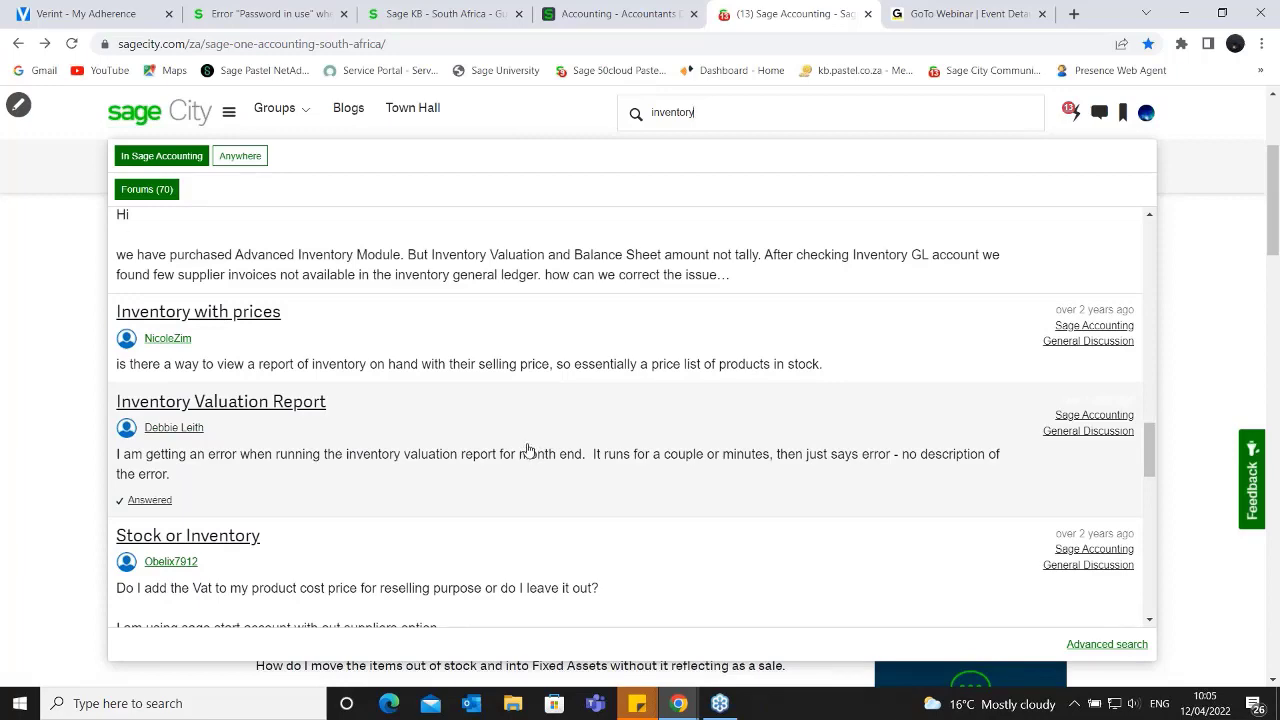
scroll(528, 450, up, 5)
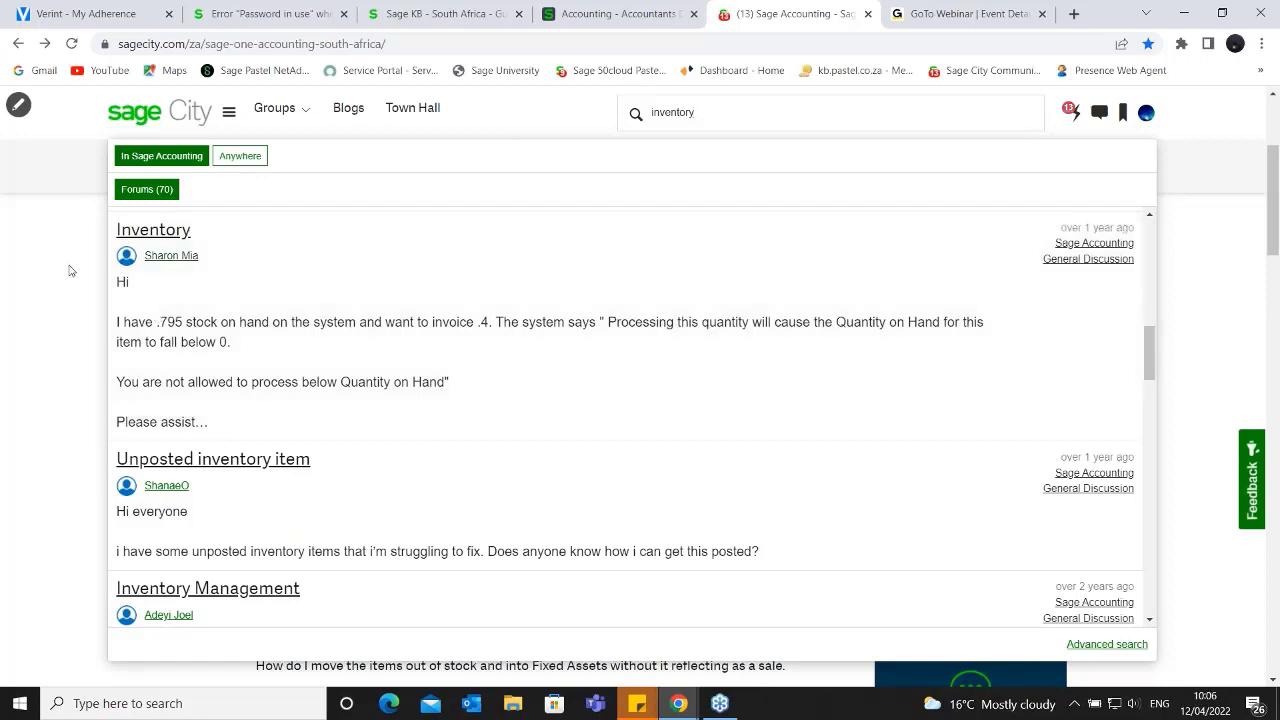
click(70, 270)
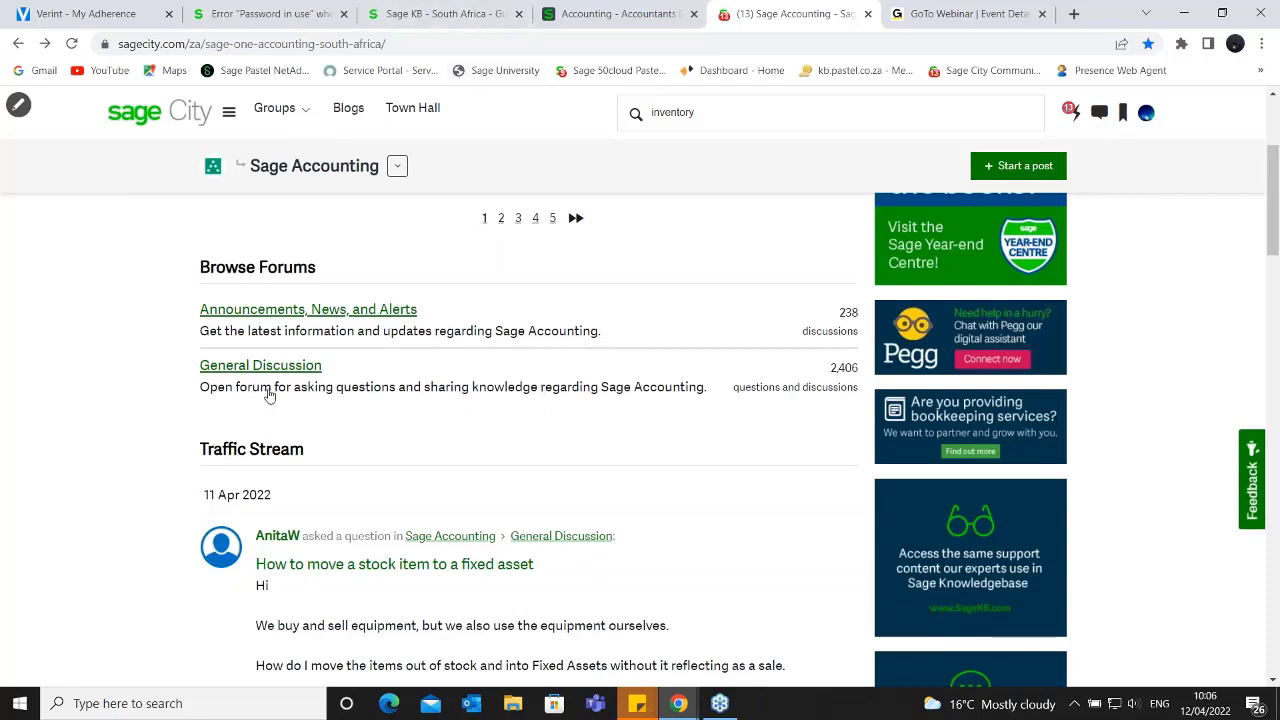
- Switch to the Sage Knowledgebase and clear the users search term
click(425, 14)
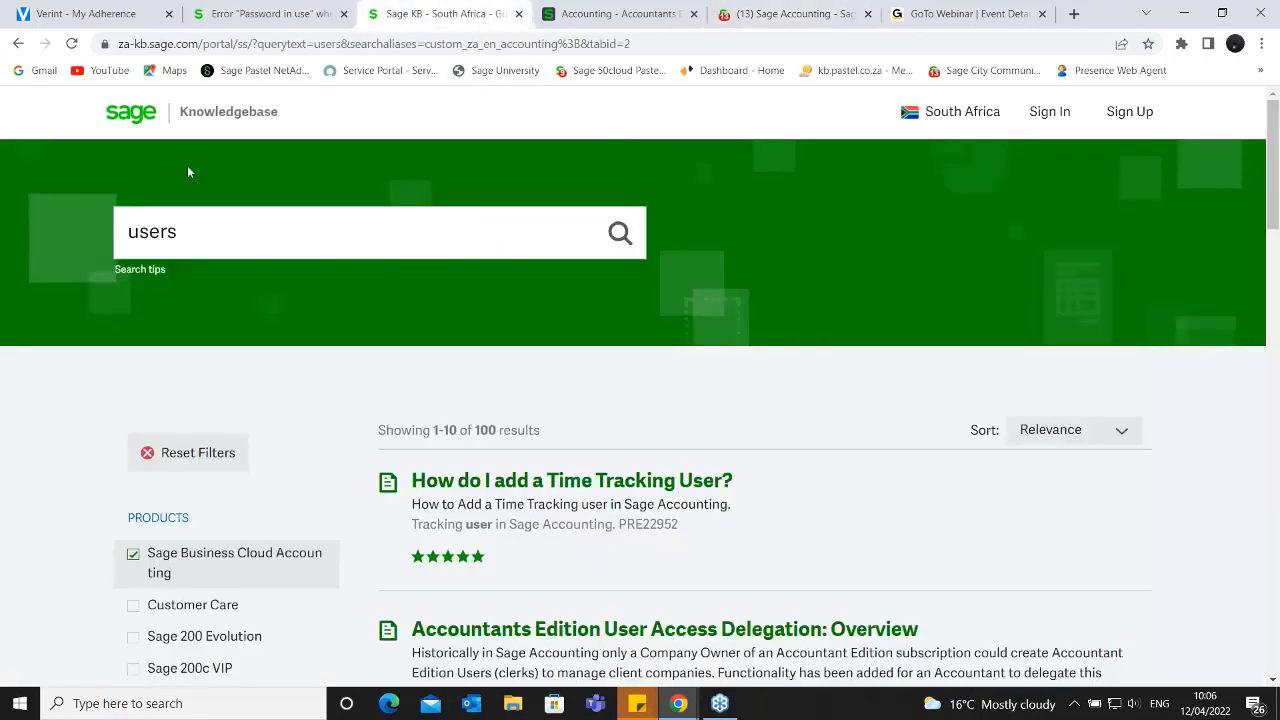
click(205, 243)
key(ctrl+a)
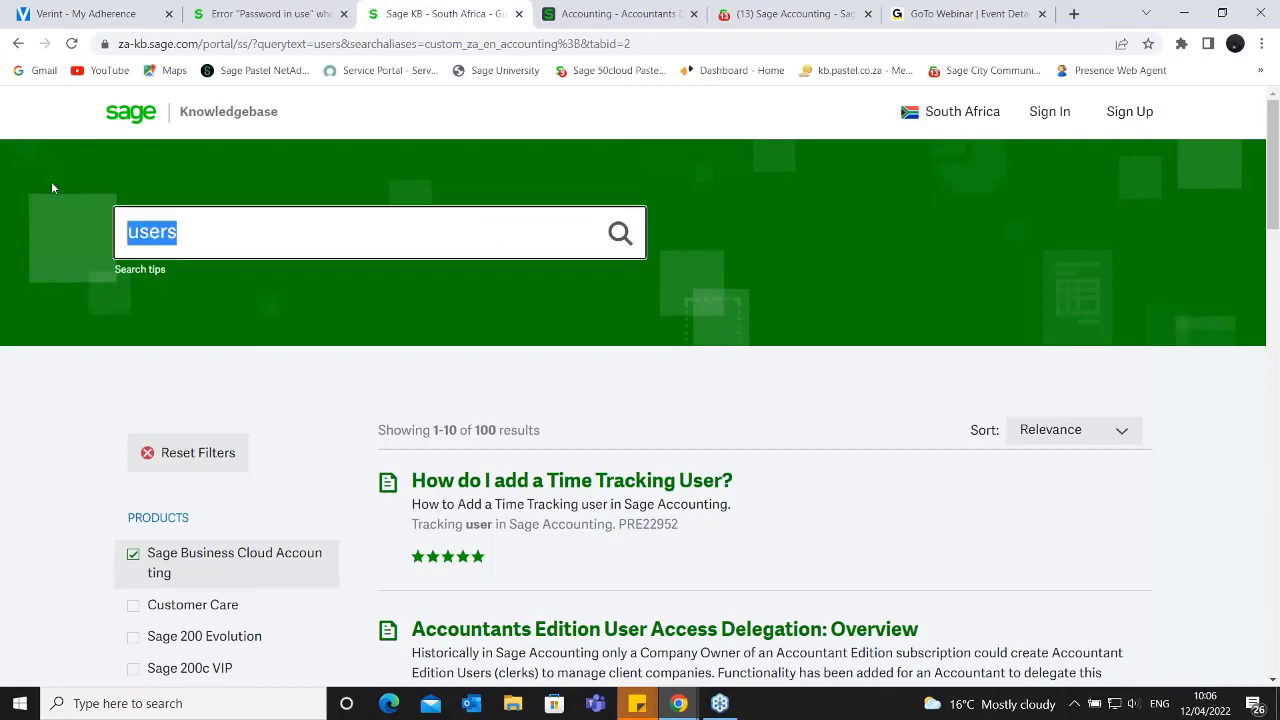
key(BackSpace)
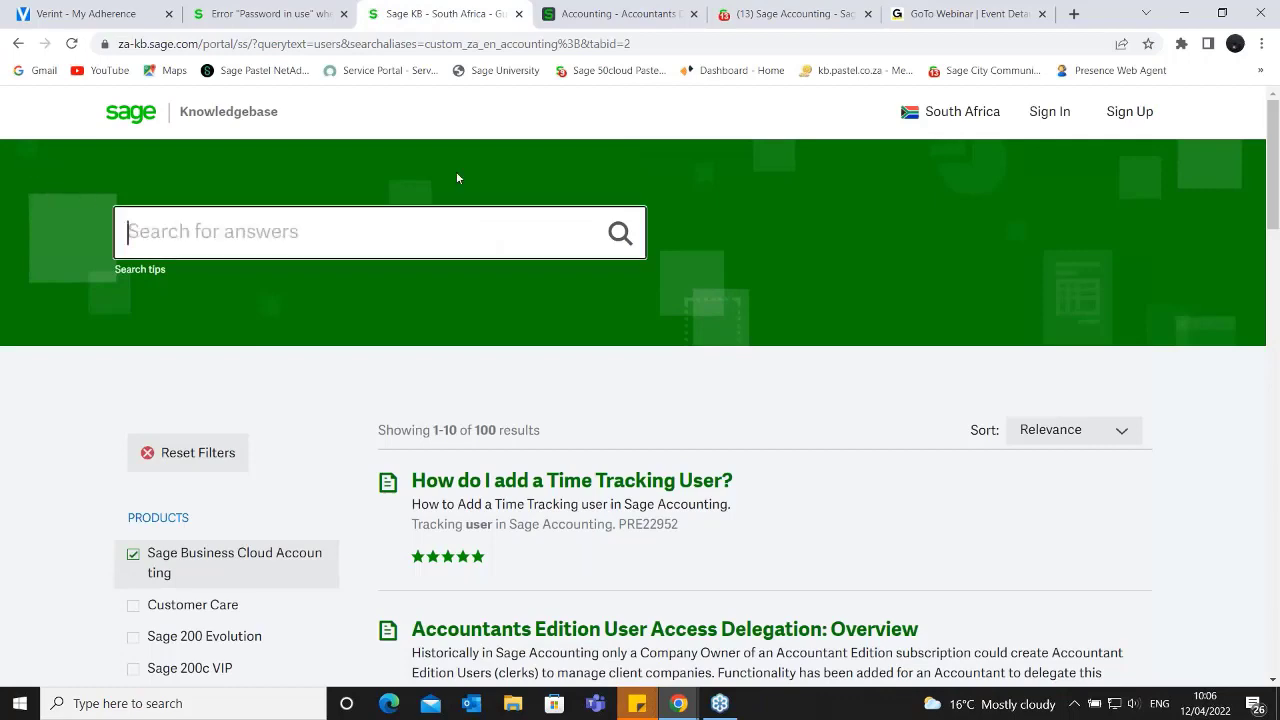
- Switch to the Sage Accounting dashboard, view the help options of the Pegg chatbot, and close the chat
click(738, 14)
click(608, 14)
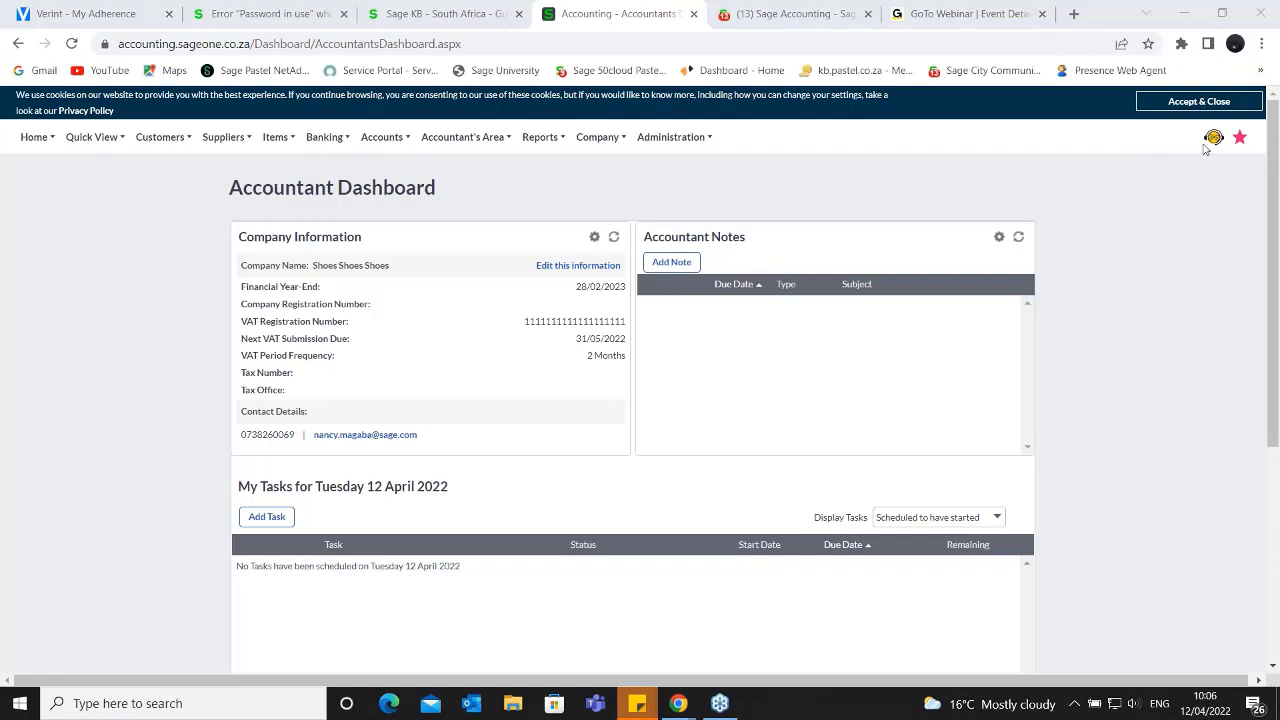
mouse_move(1212, 139)
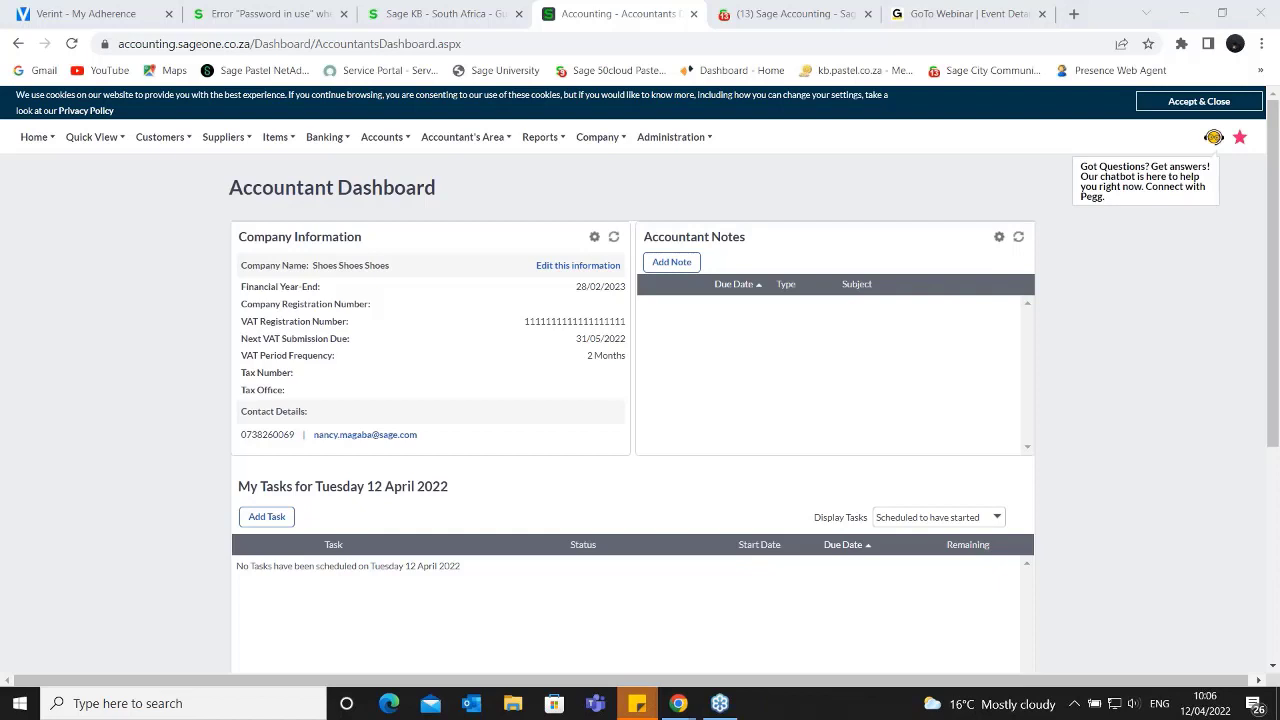
click(1214, 143)
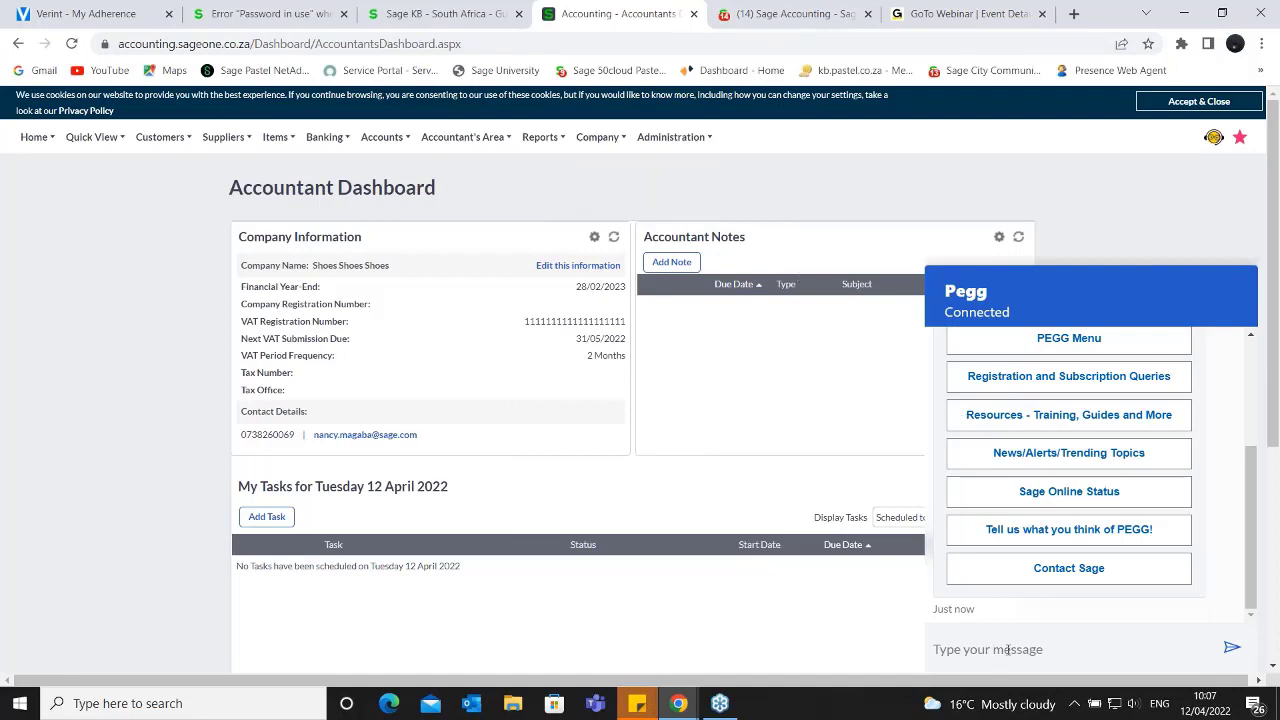
click(1214, 140)
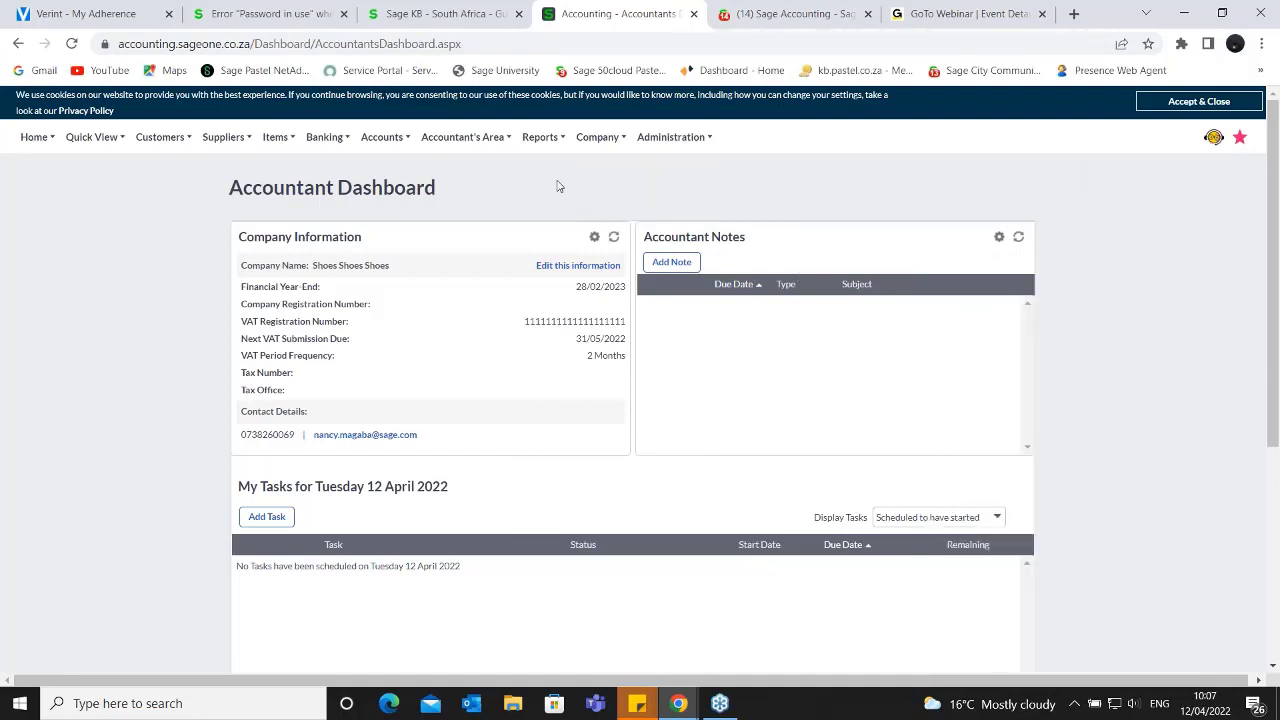
- Open My Profile and review its billing information, highlighting the time tracking and multi-currency licence lines
mouse_move(692, 148)
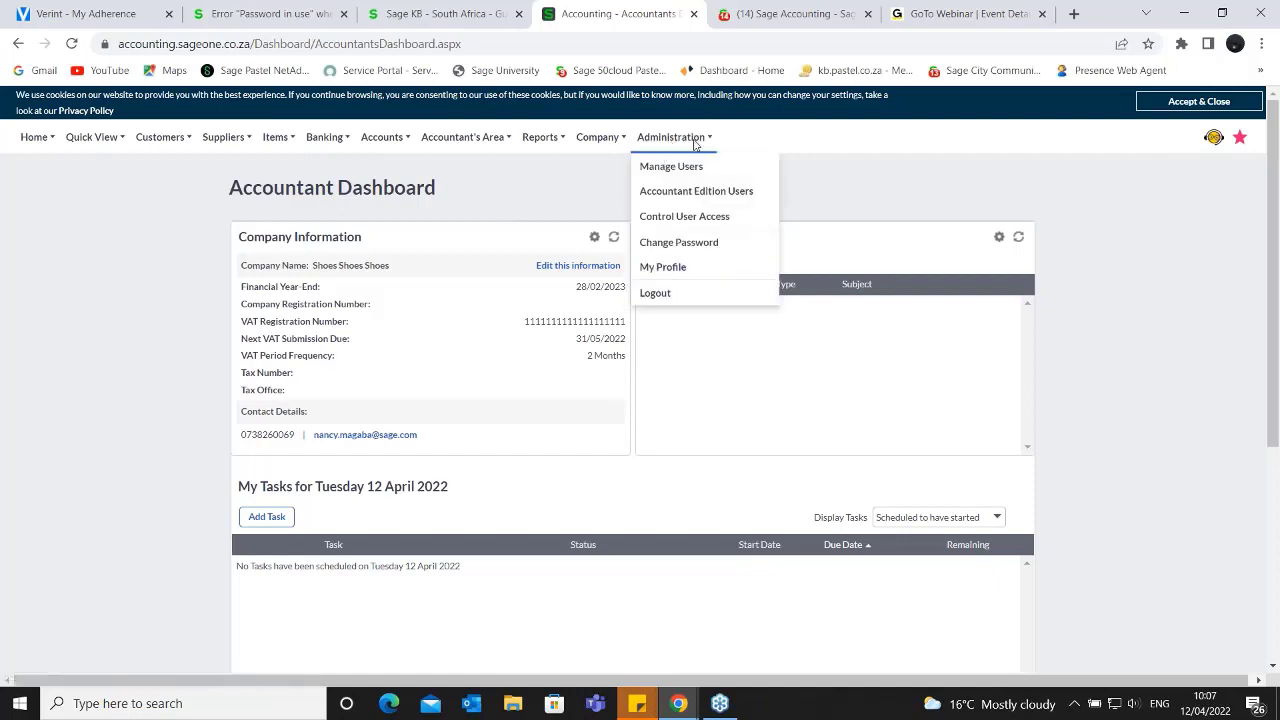
click(676, 270)
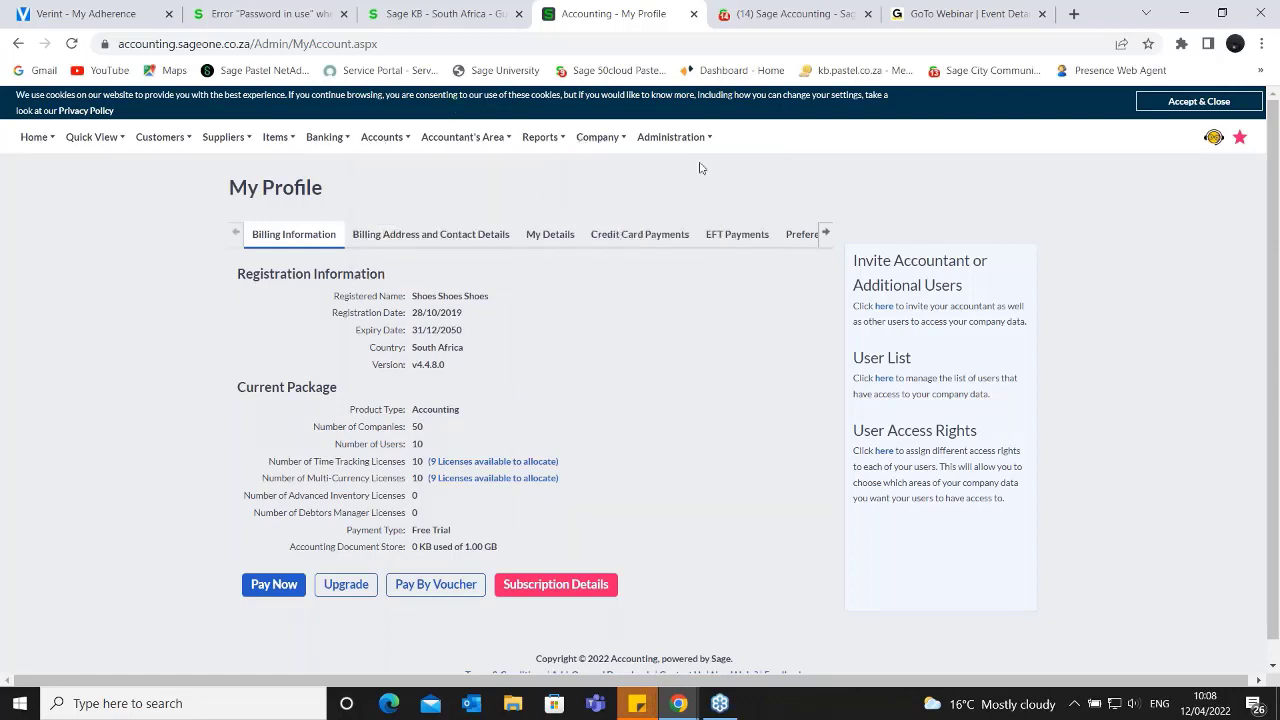
mouse_move(708, 145)
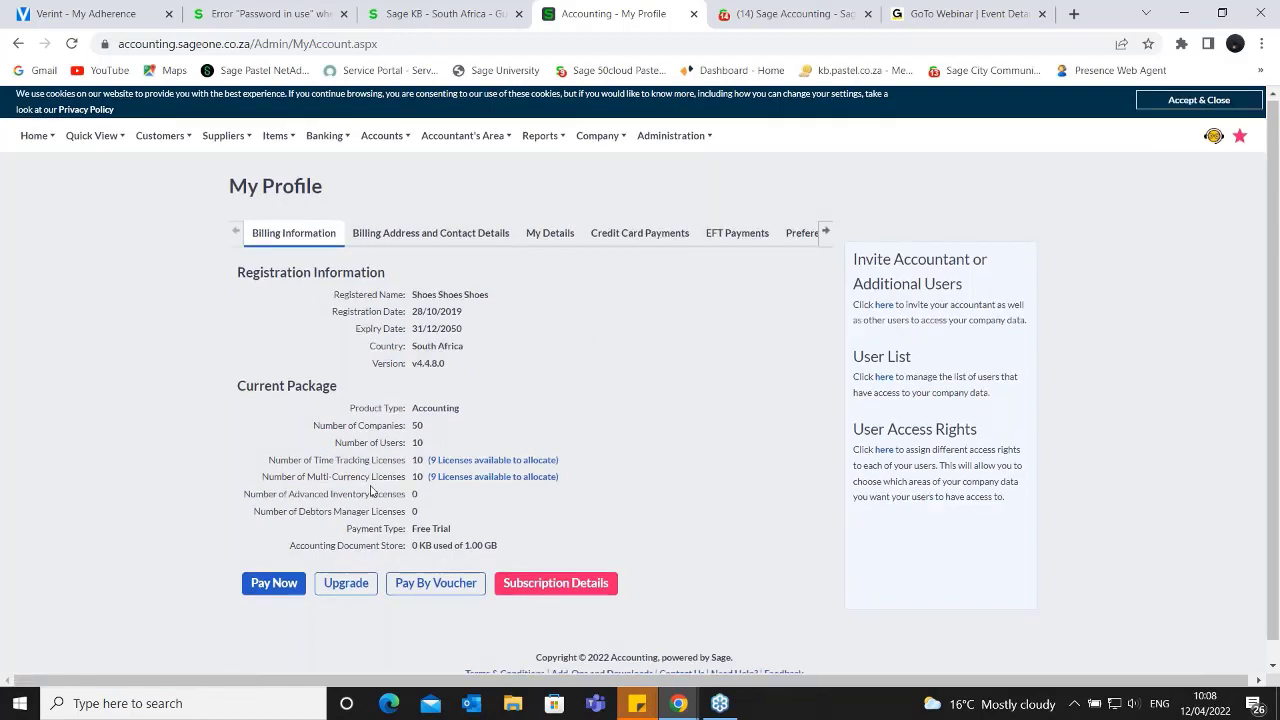
scroll(360, 420, down, 1)
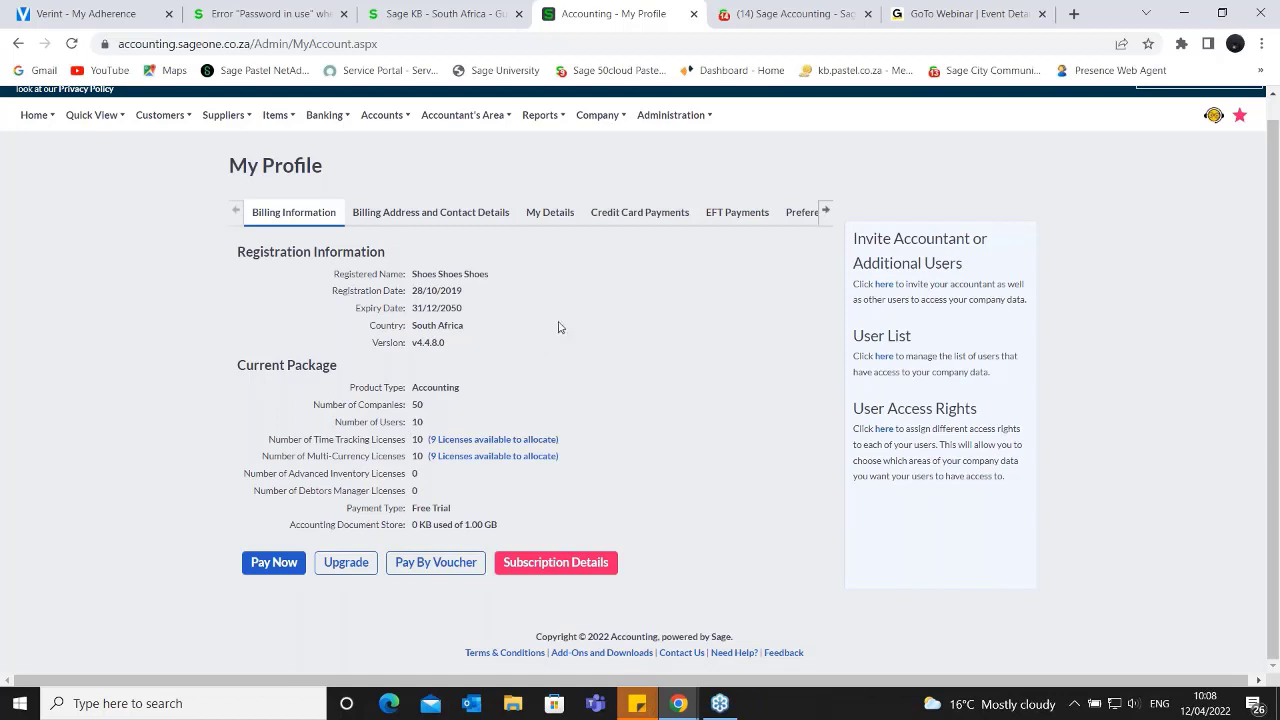
mouse_move(259, 127)
drag(273, 440, 406, 455)
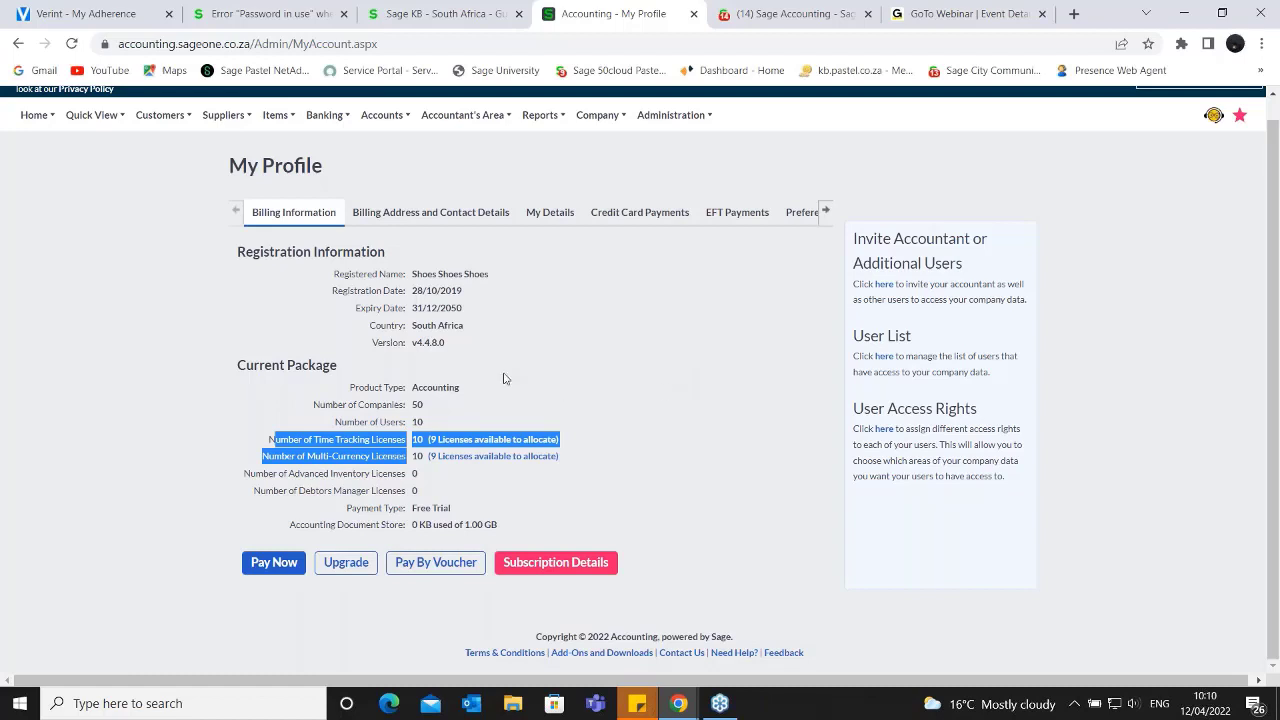
click(551, 262)
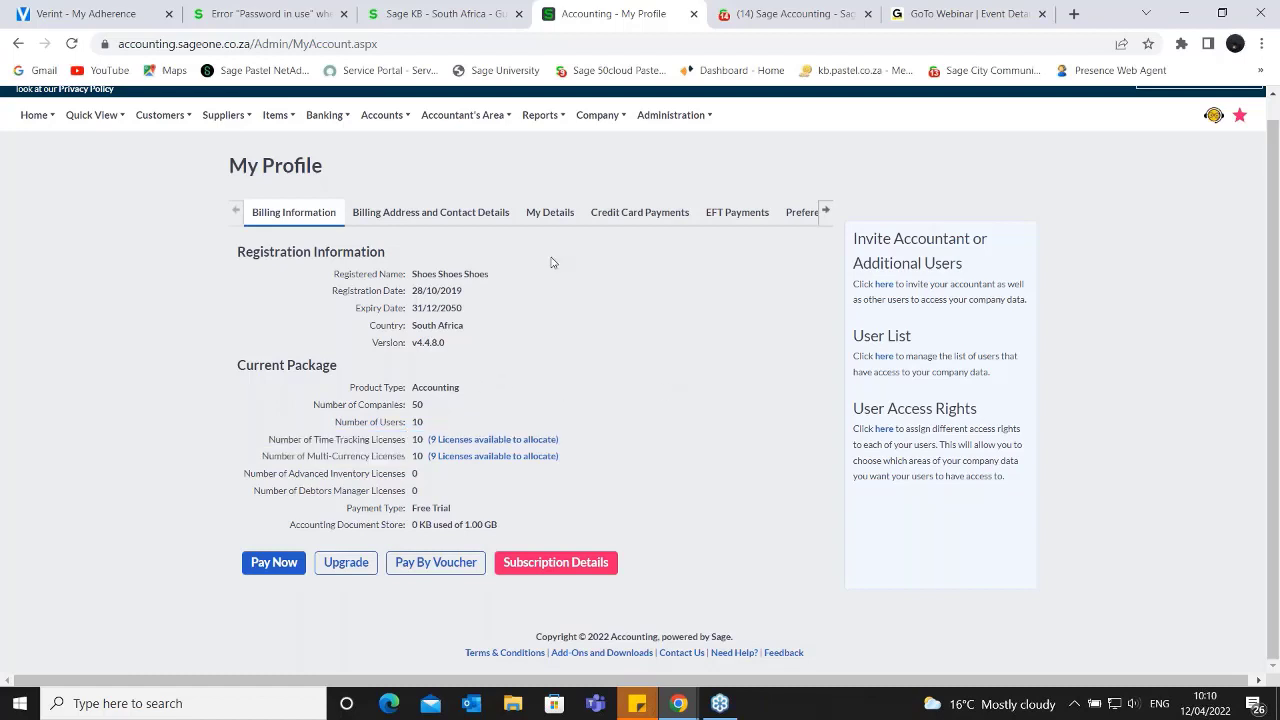
- View the Billing Address and Contact Details section and the My Details section of the profile
click(426, 220)
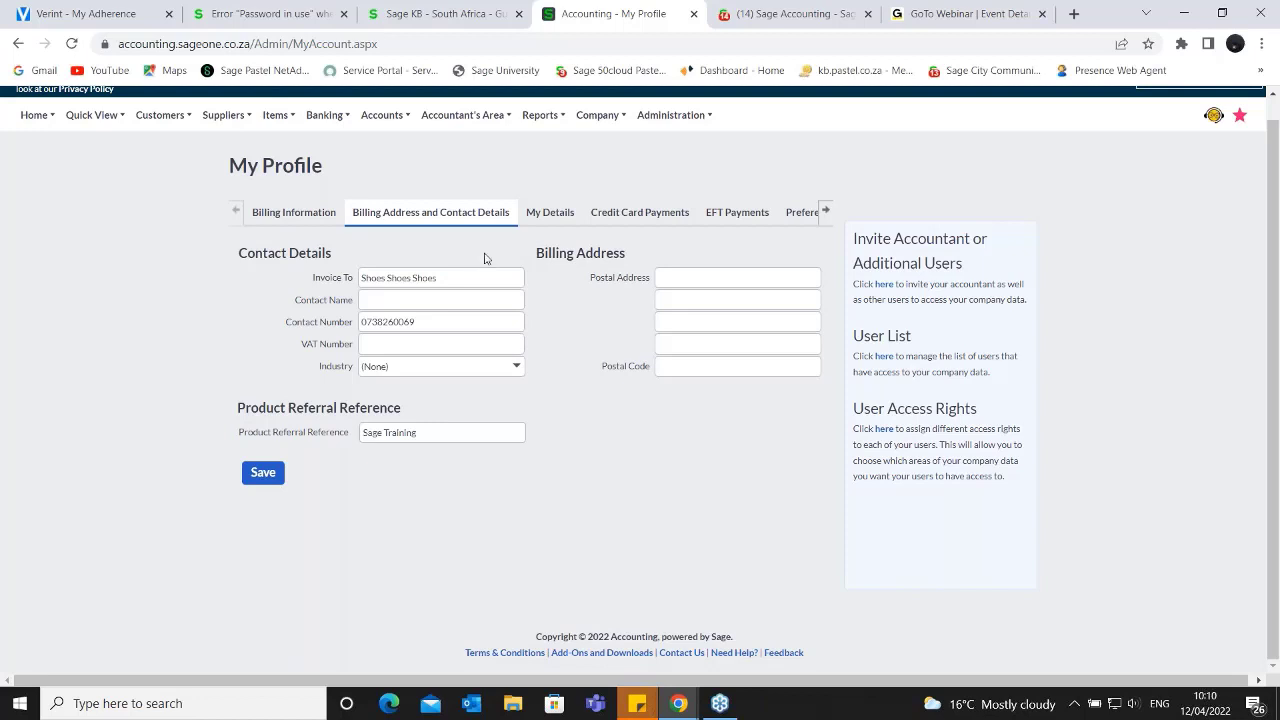
click(553, 214)
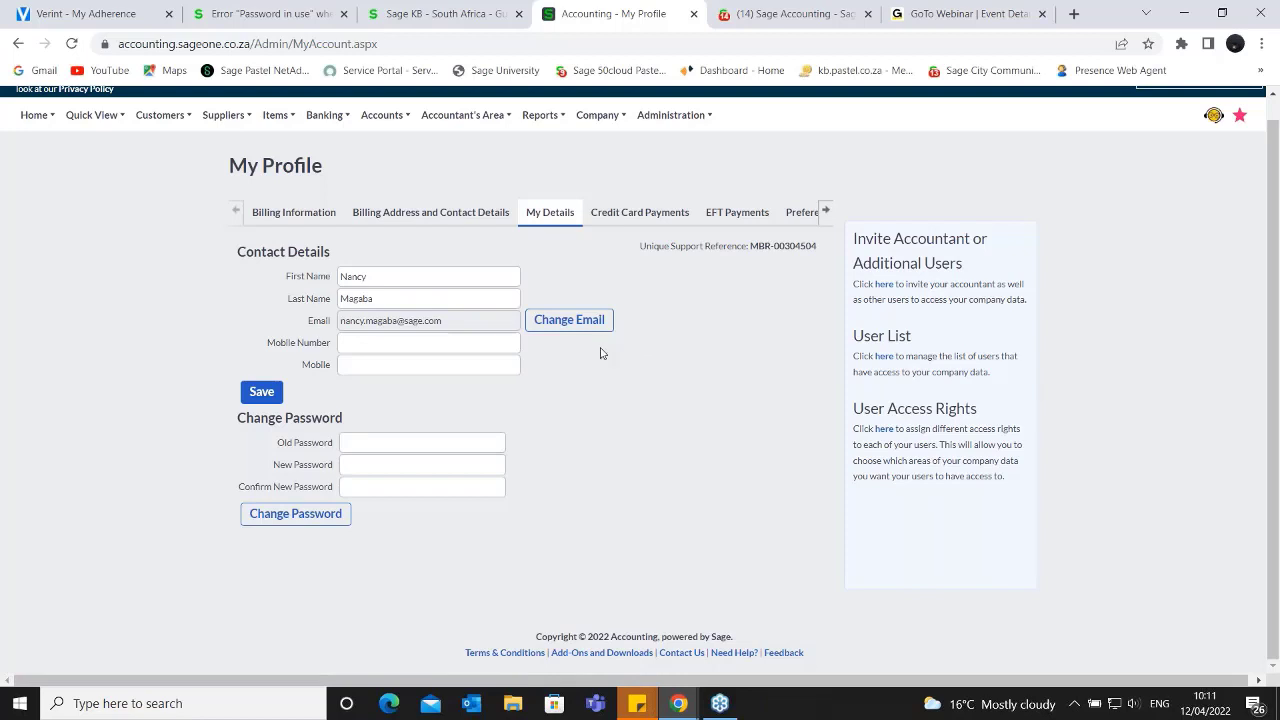
click(468, 214)
click(541, 214)
- Highlight the Unique Support Reference in My Details to point it out, and clear the selection
drag(651, 247, 822, 255)
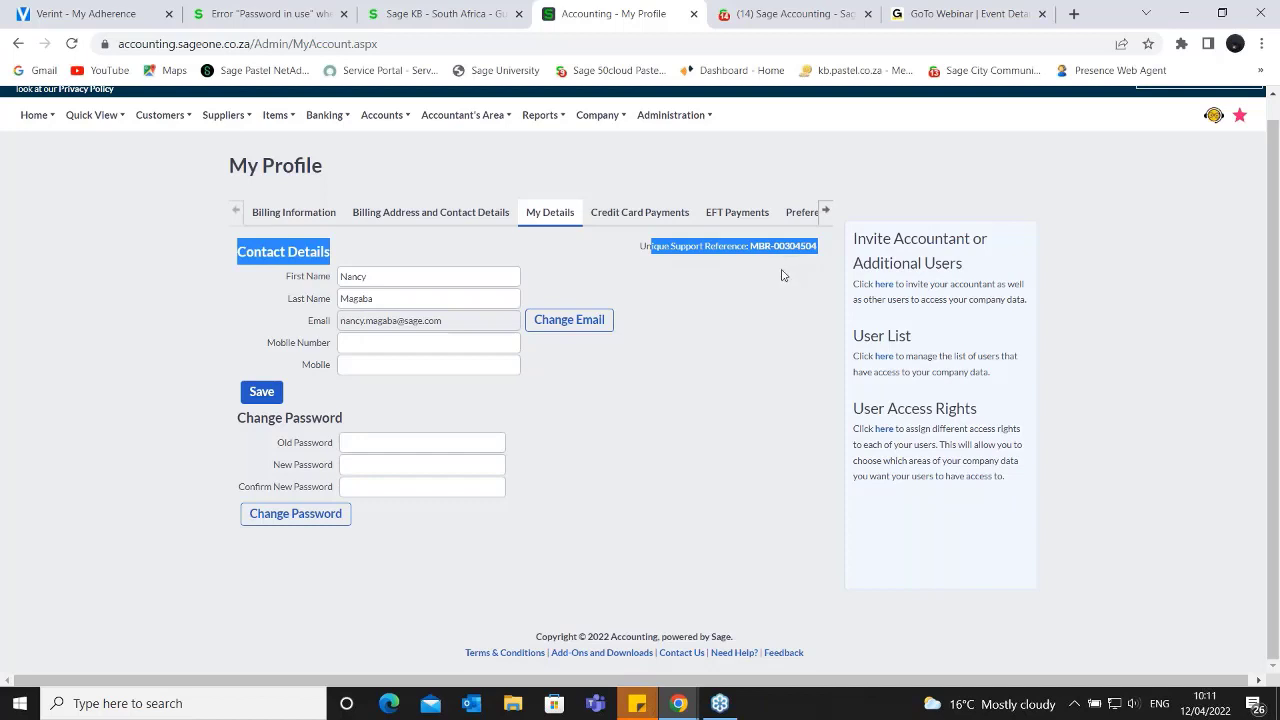
click(641, 262)
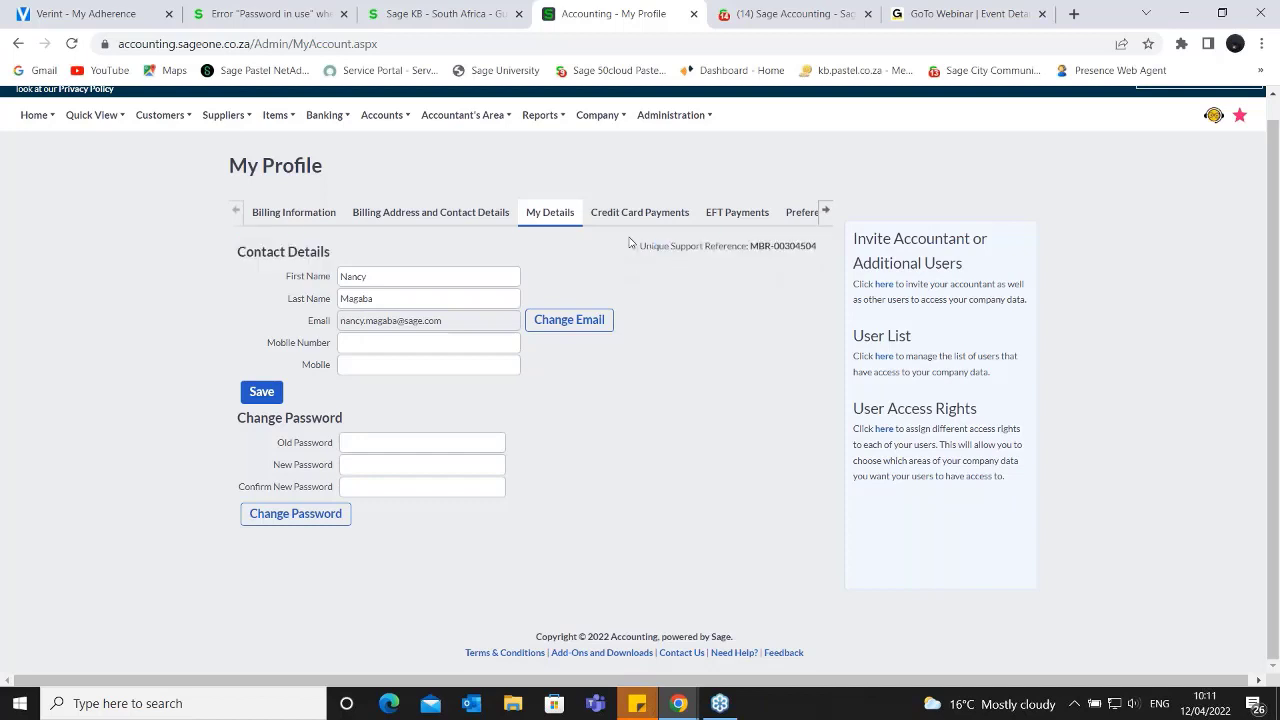
drag(631, 241, 723, 247)
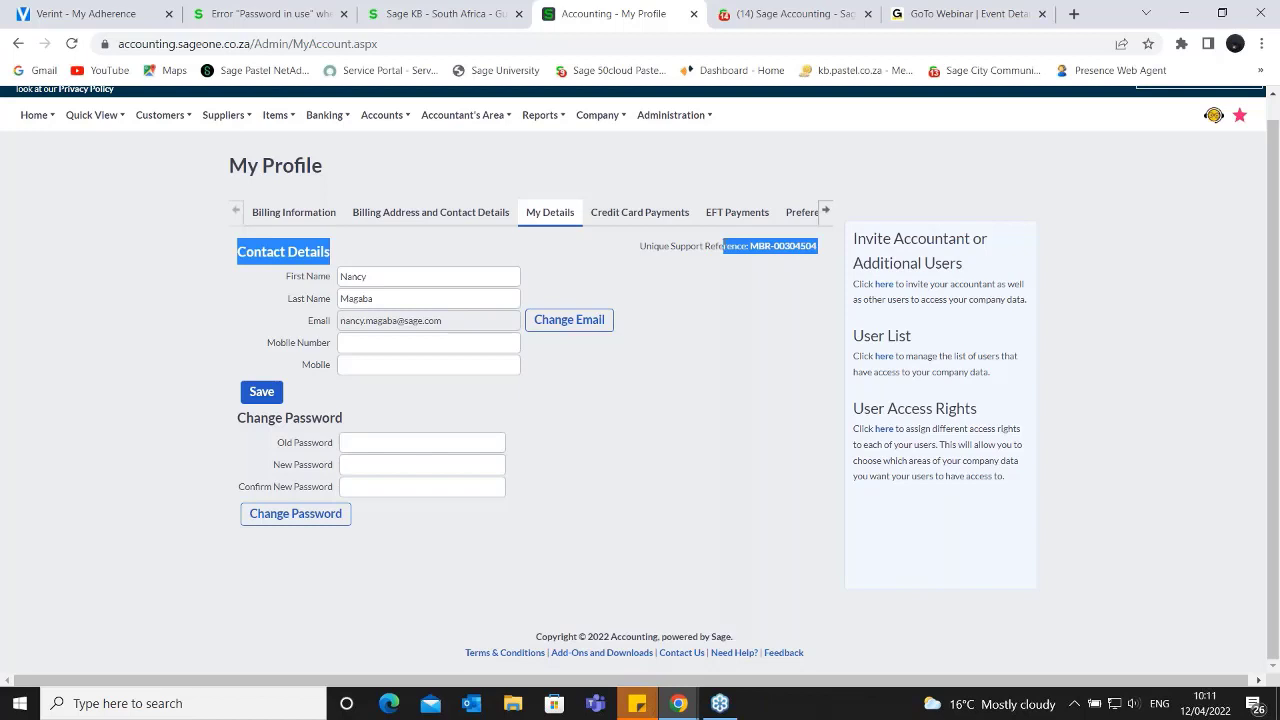
click(766, 268)
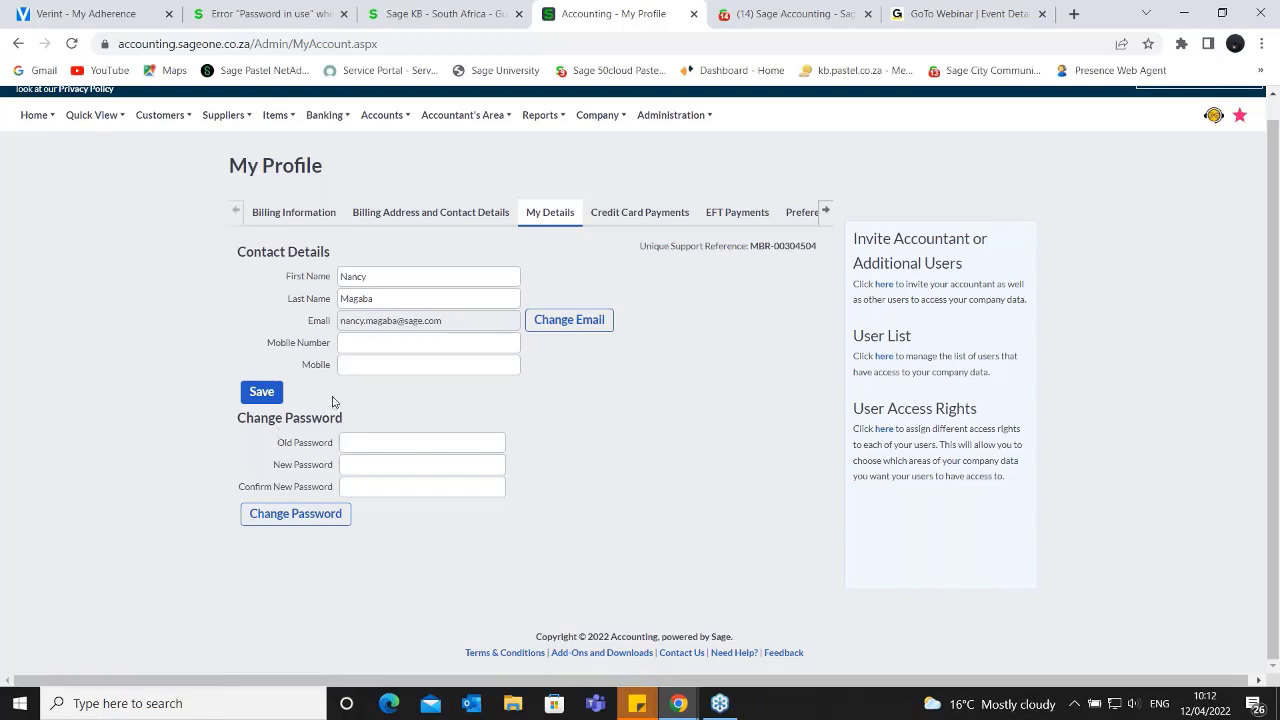
- View the credit card payment history and the EFT payment history of the subscription
click(618, 212)
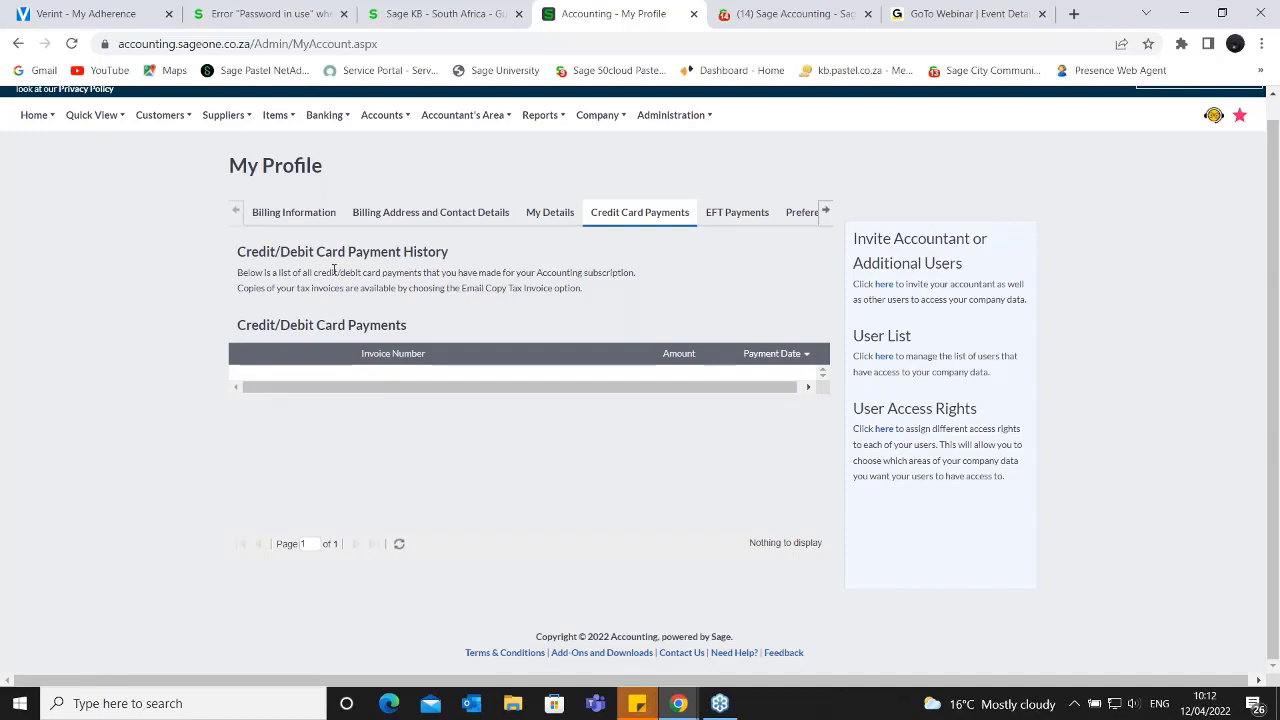
click(748, 210)
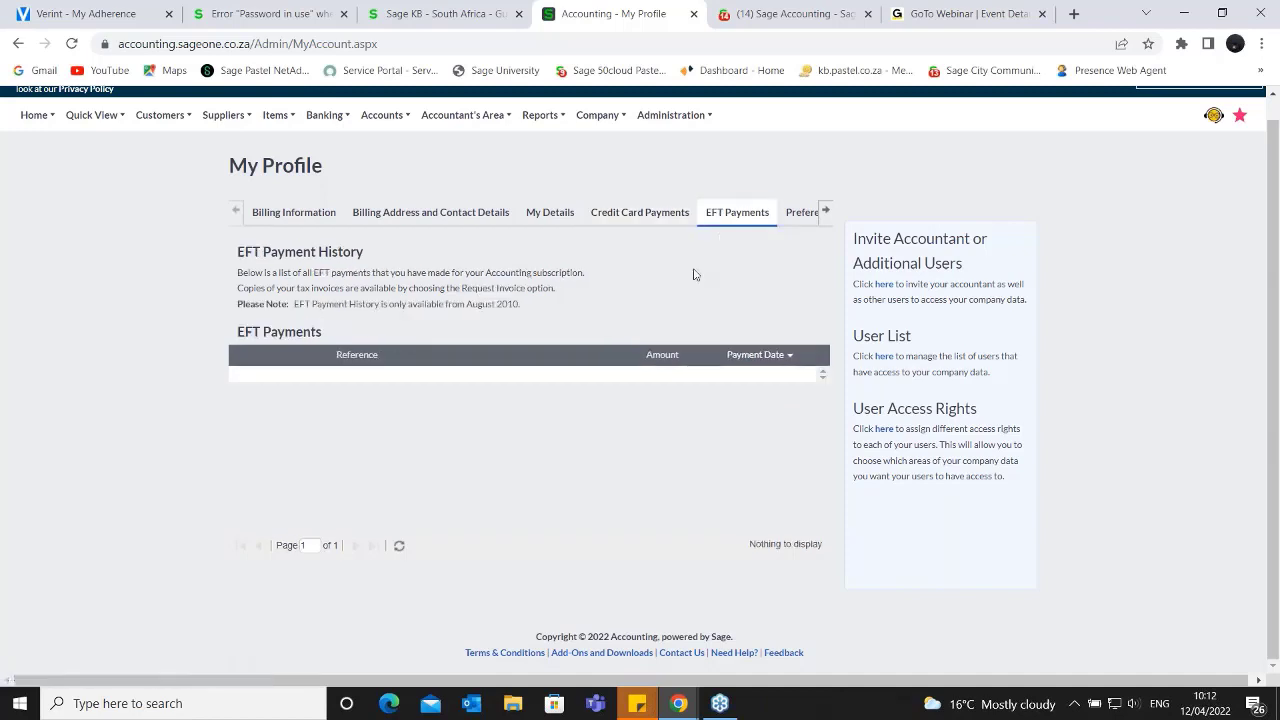
click(651, 214)
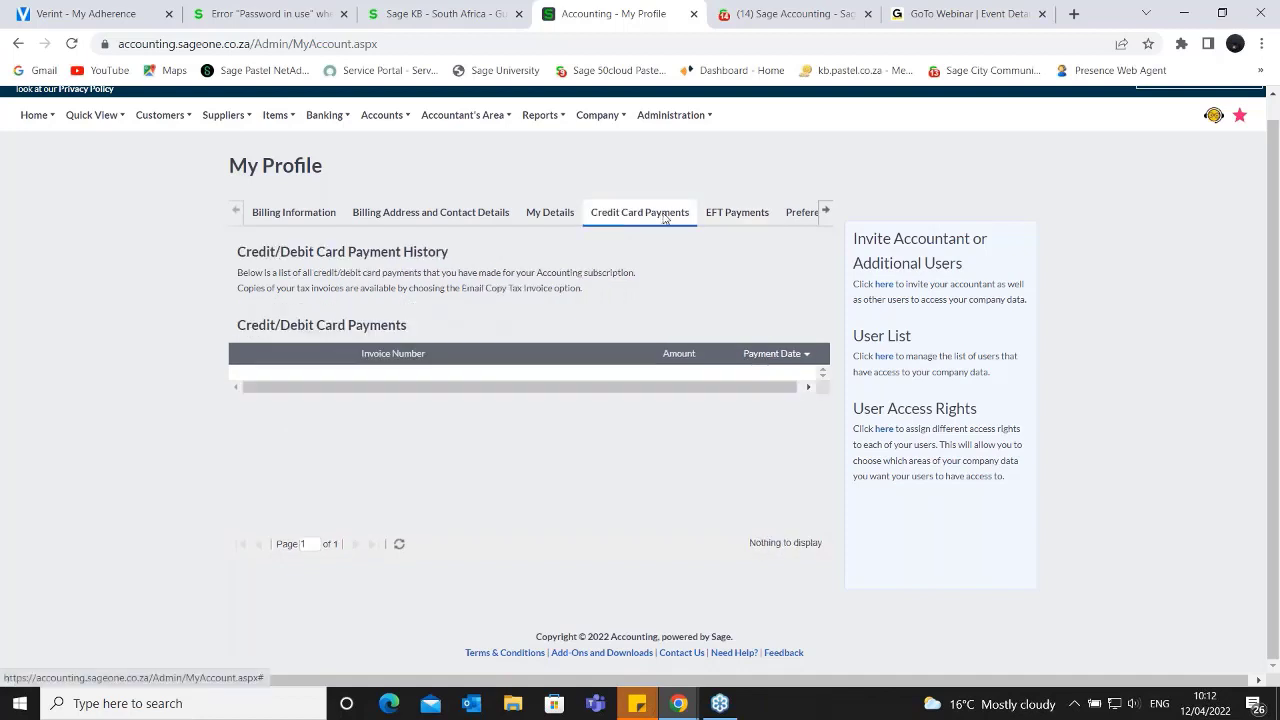
click(729, 216)
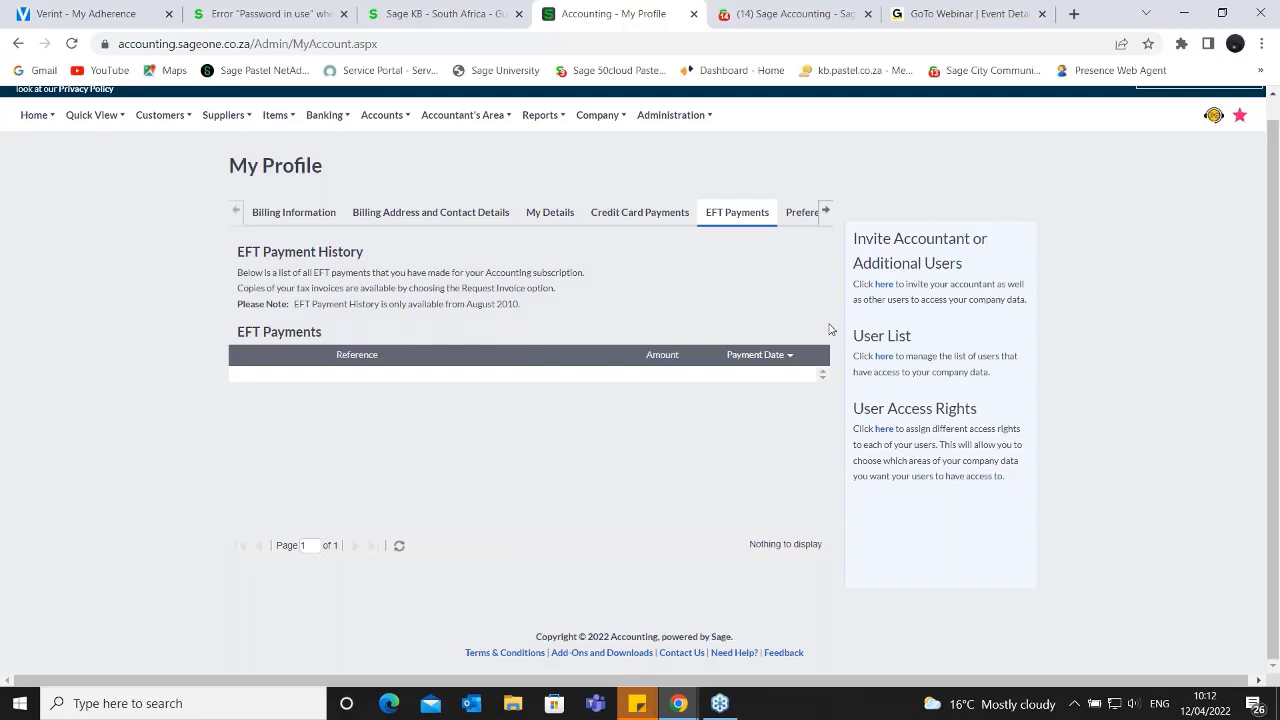
- View the Preferences section of My Profile and highlight the number of rows to show in list grids
click(801, 214)
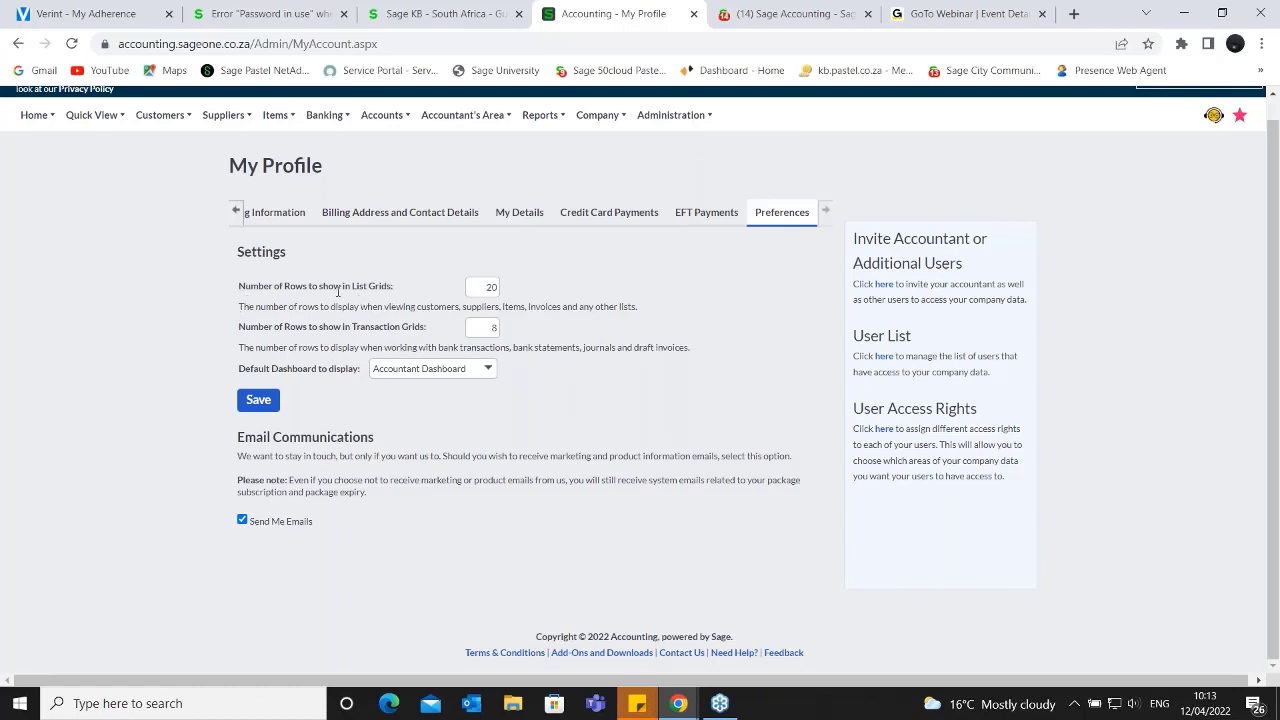
double_click(490, 287)
click(1214, 346)
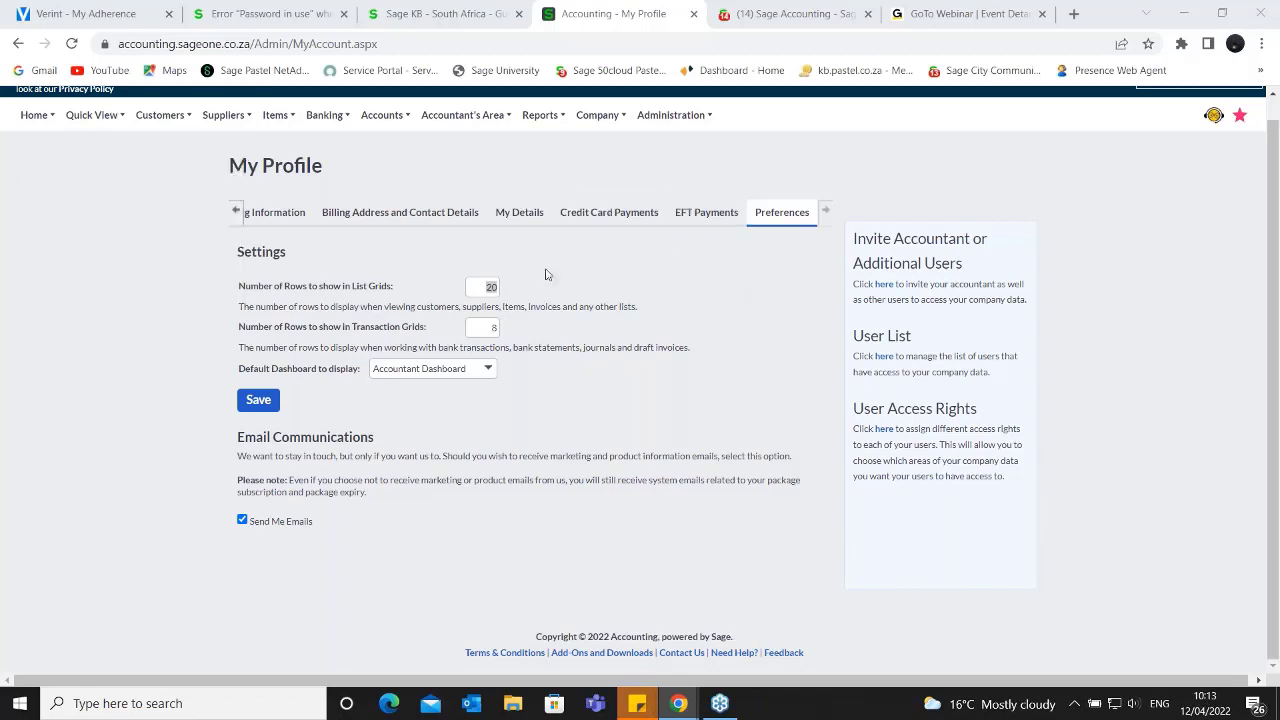
- View the Customer Tax Invoices list as an example of a list grid
mouse_move(124, 143)
mouse_move(152, 117)
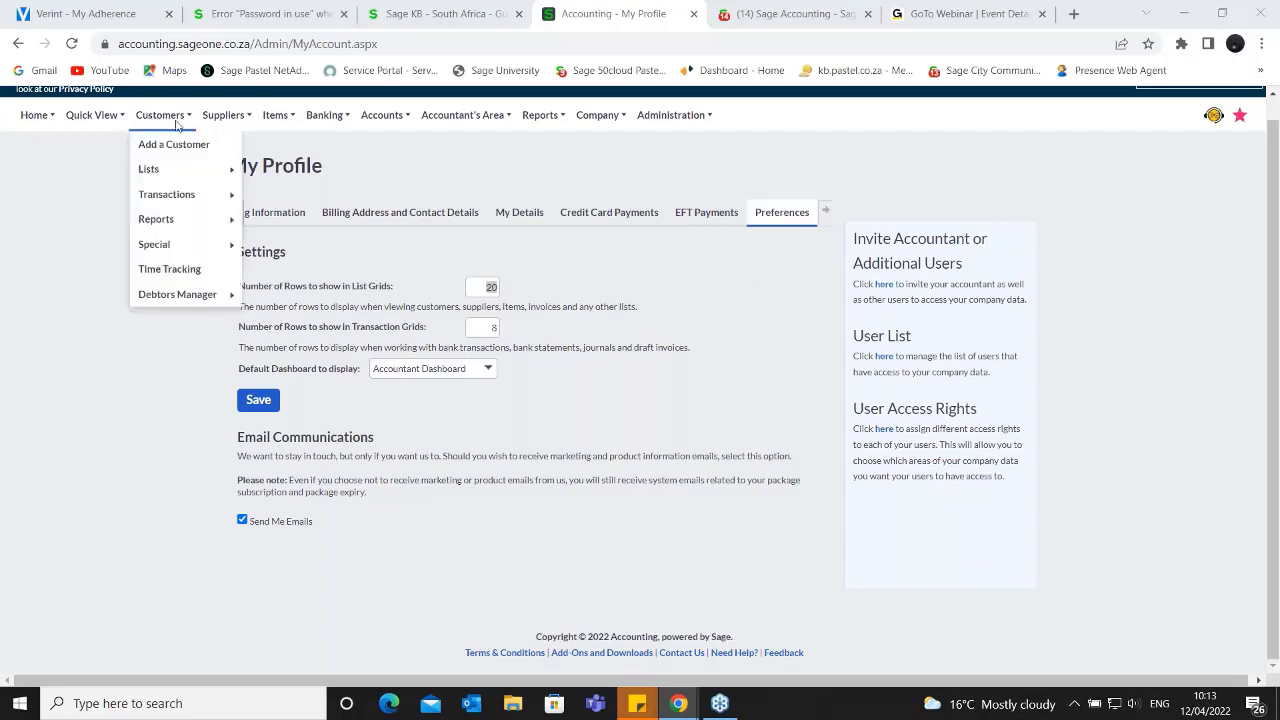
mouse_move(185, 205)
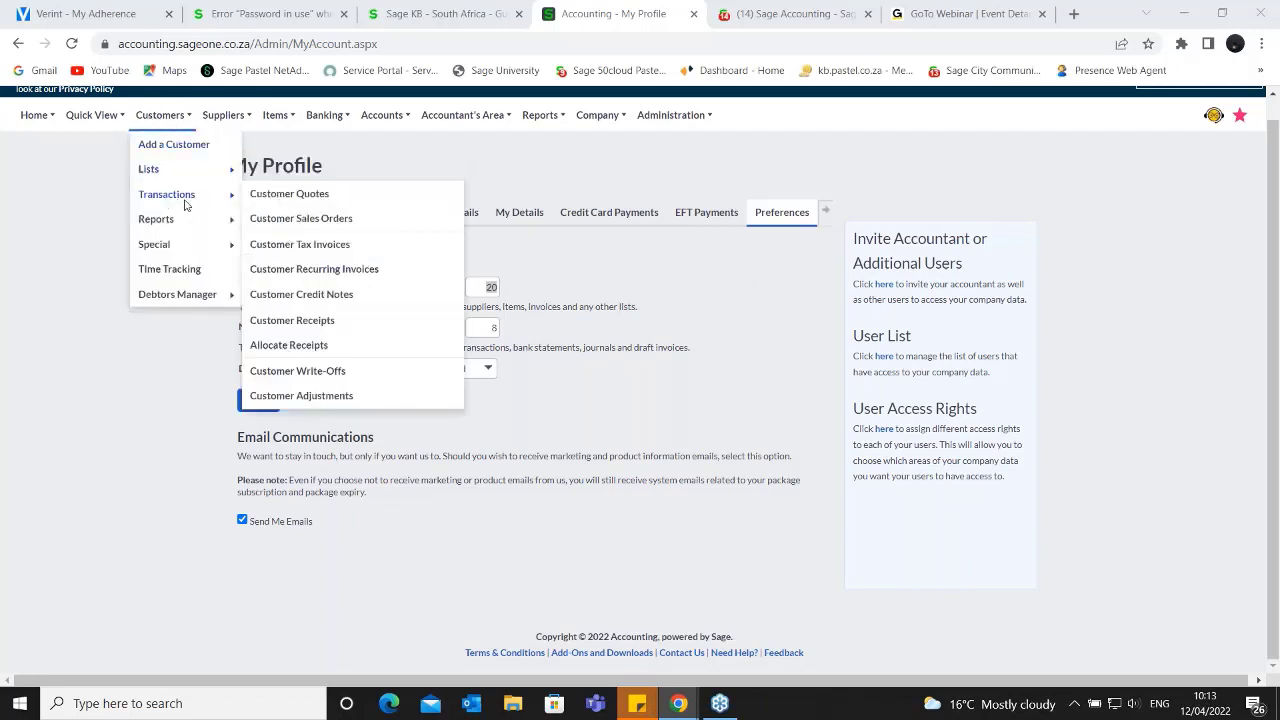
click(298, 246)
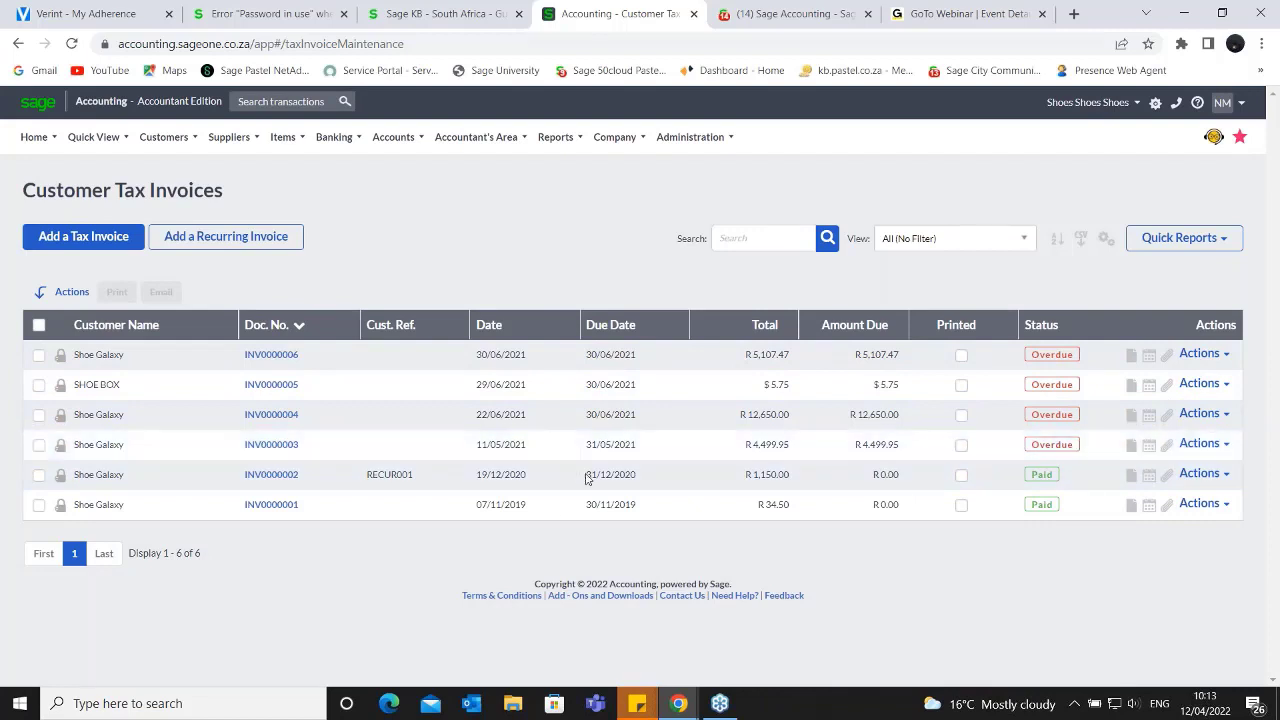
- Return to the My Profile preferences and point out the list grid rows, transaction grid rows and default dashboard settings
click(716, 141)
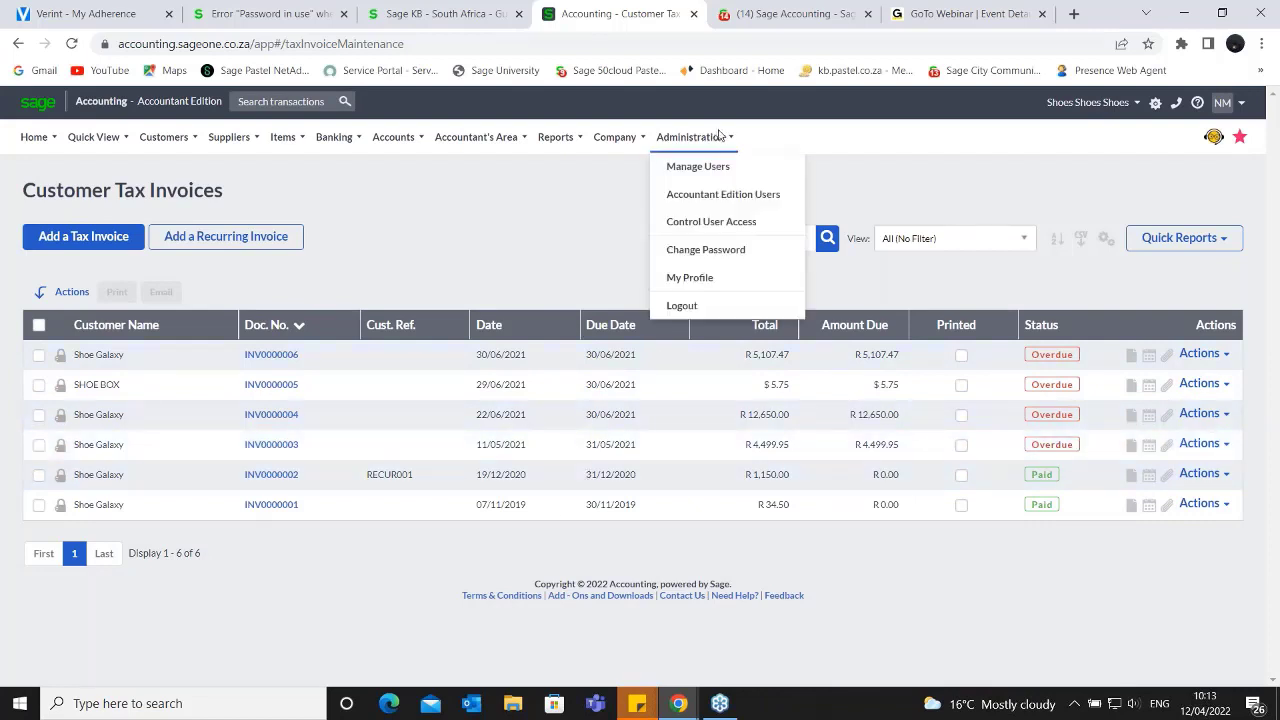
click(682, 277)
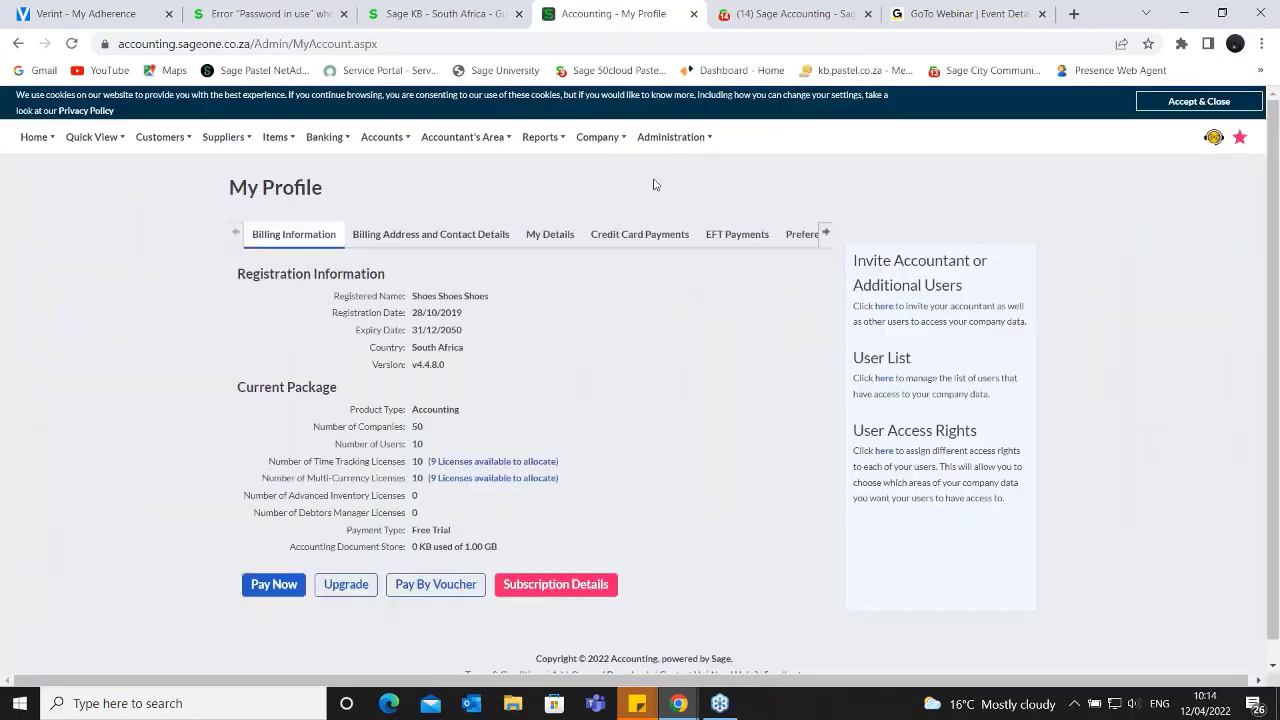
click(800, 238)
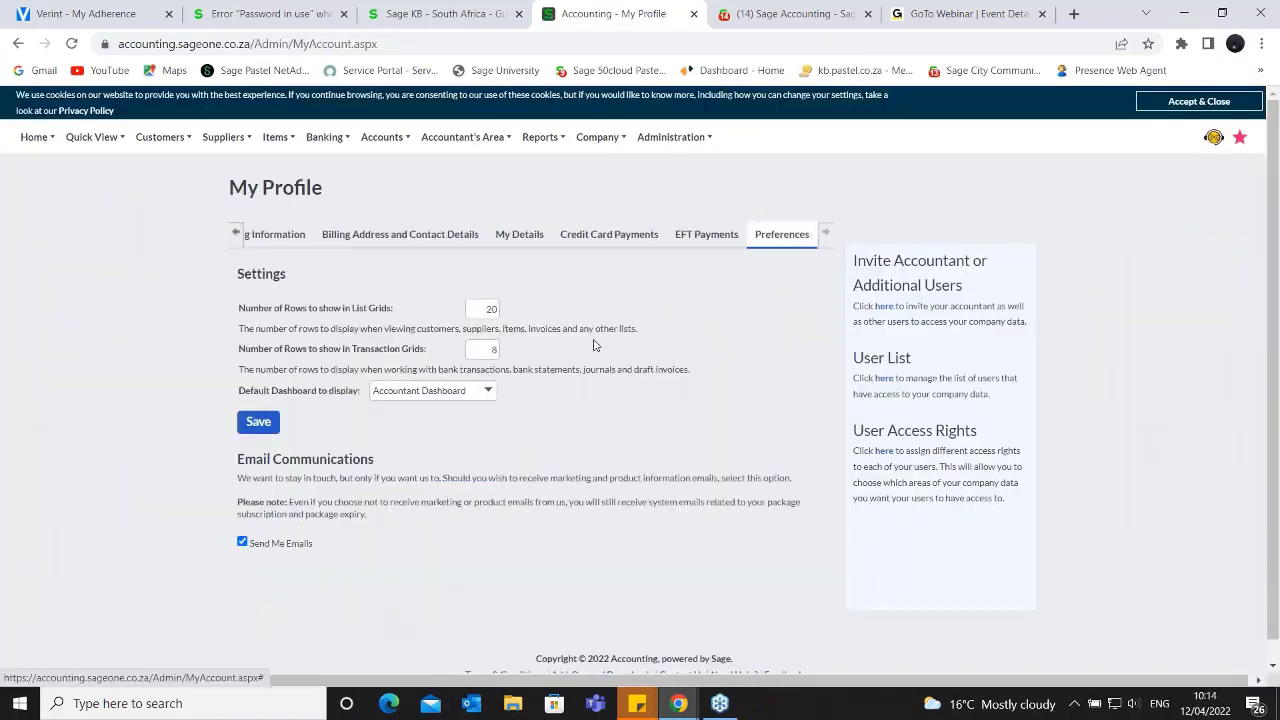
double_click(492, 308)
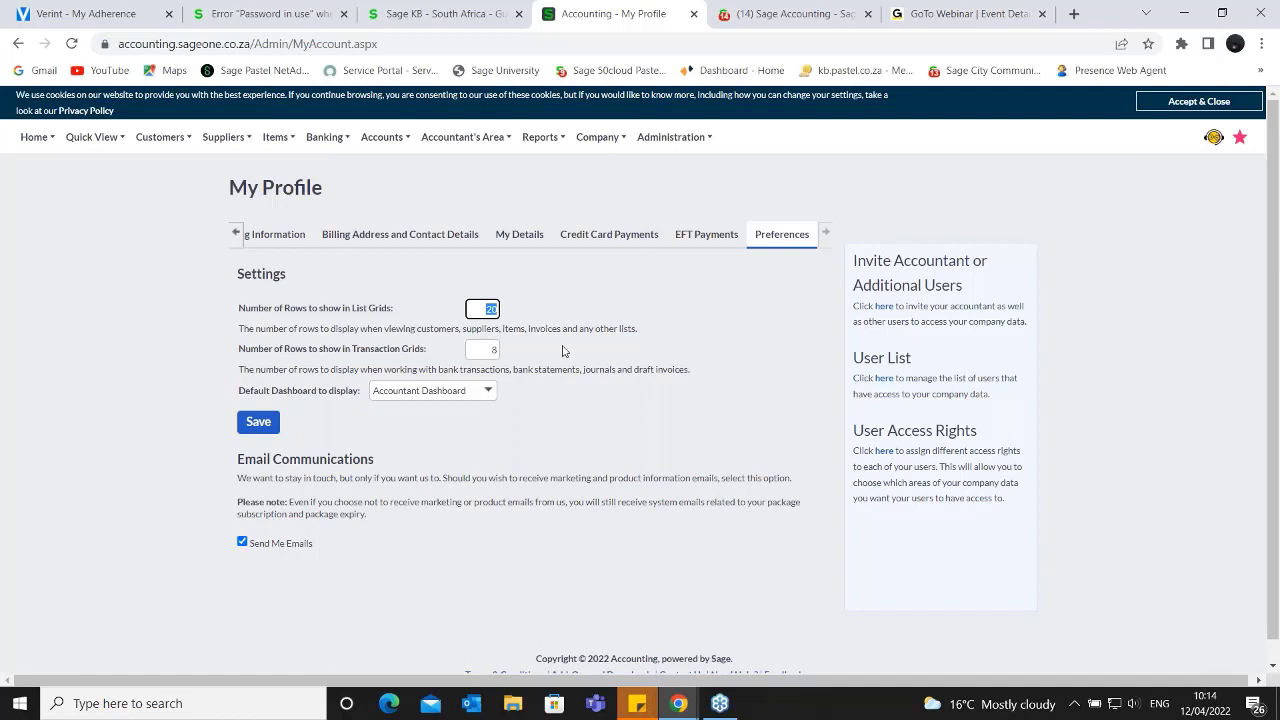
click(490, 350)
click(322, 411)
drag(237, 391, 358, 391)
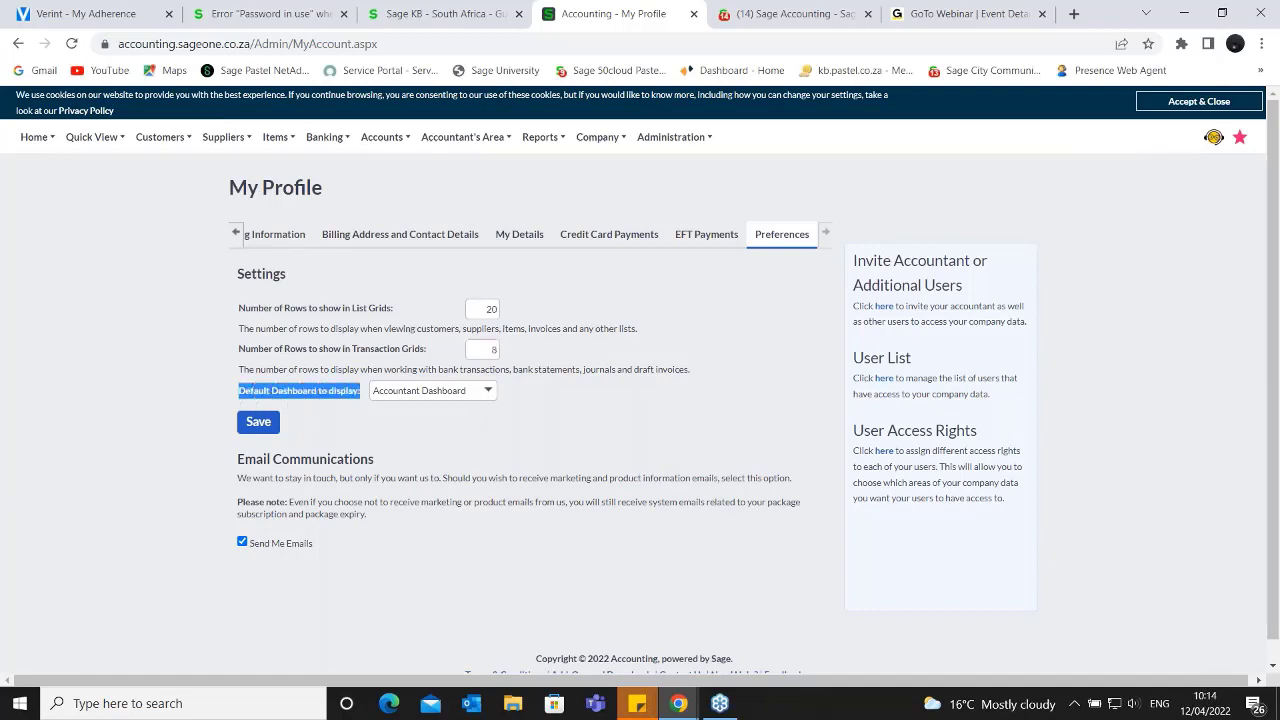
- Examine the dashboards available for the Default Dashboard to display setting, and close the choices without changing the selection
click(485, 396)
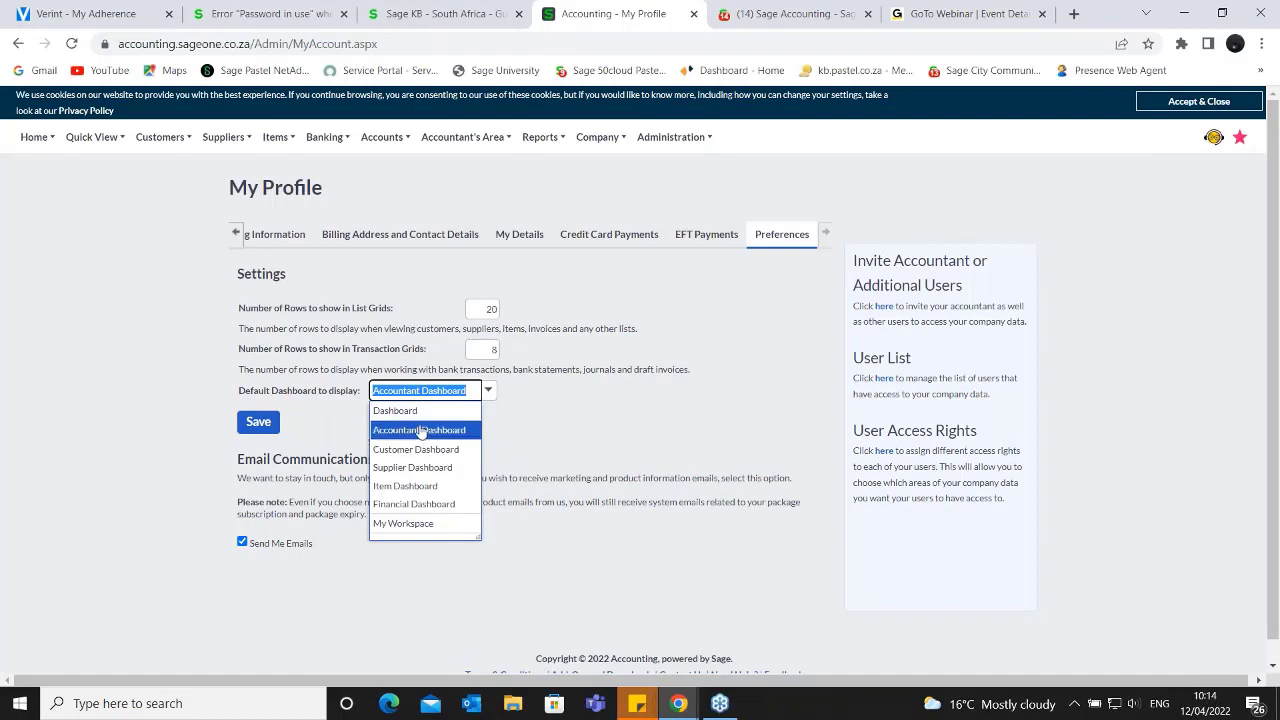
scroll(422, 431, down, 1)
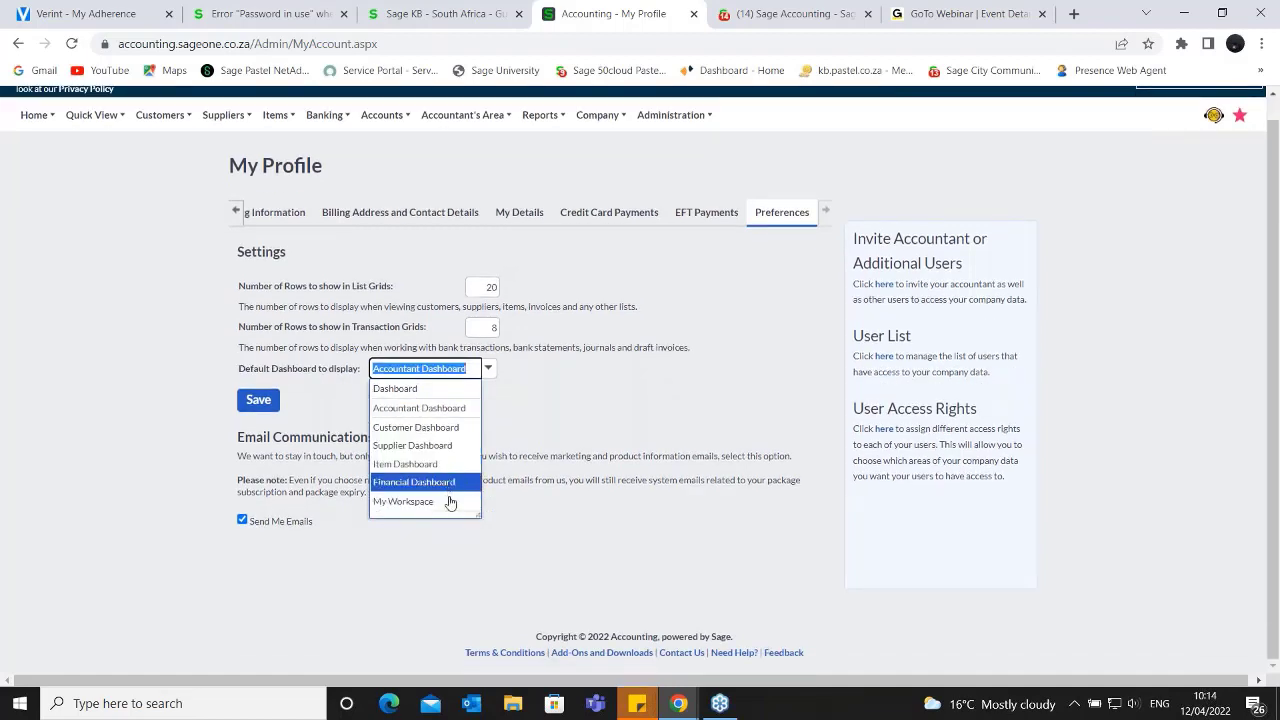
click(548, 400)
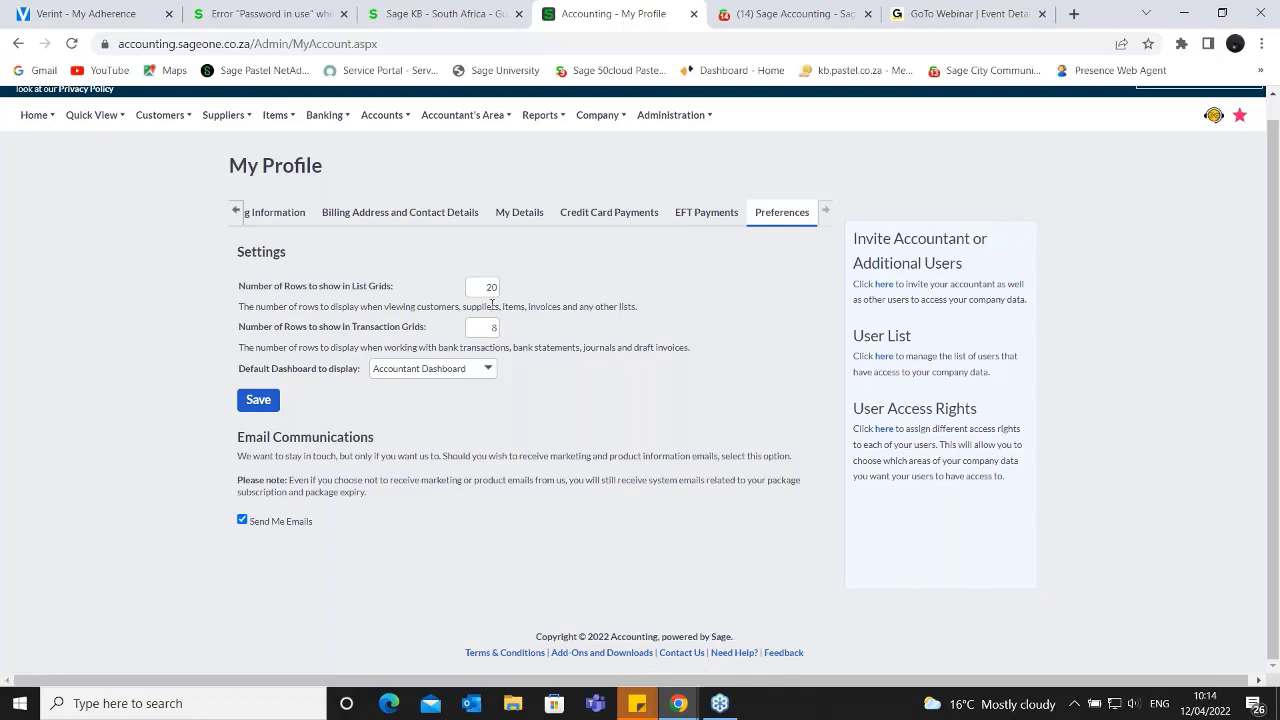
- Save the settings in the profile's preferences
click(1190, 638)
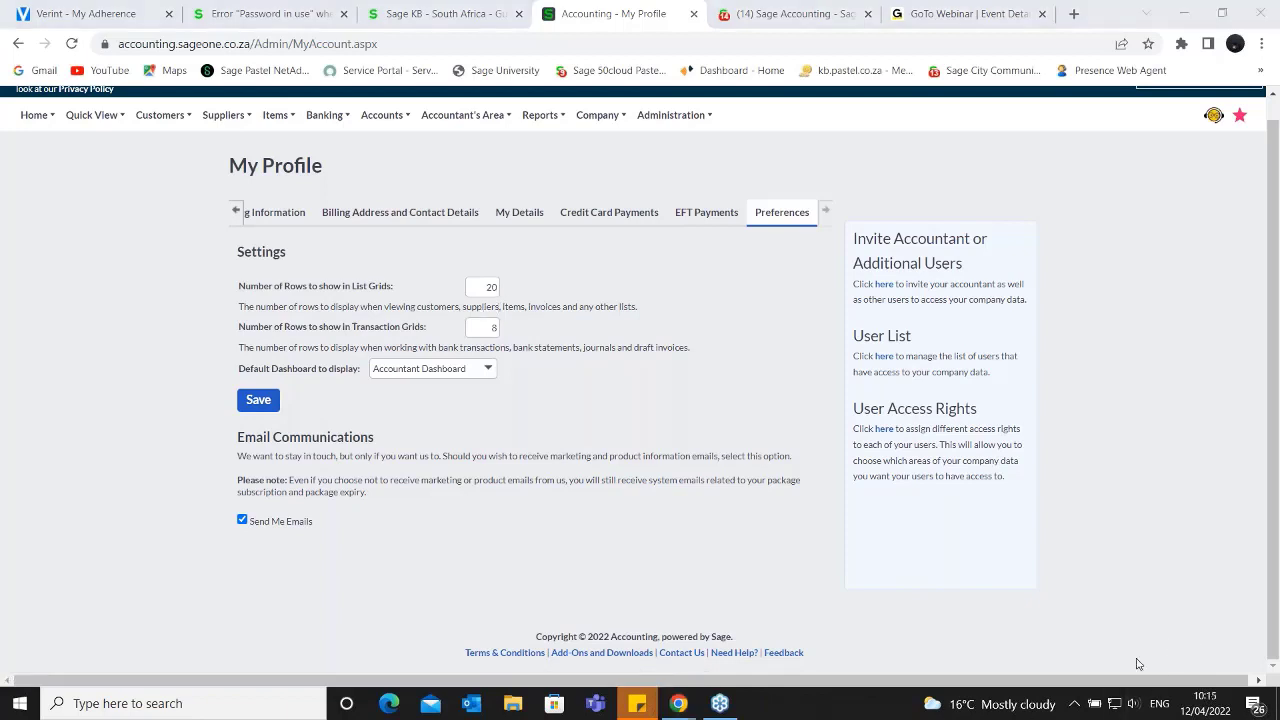
click(302, 418)
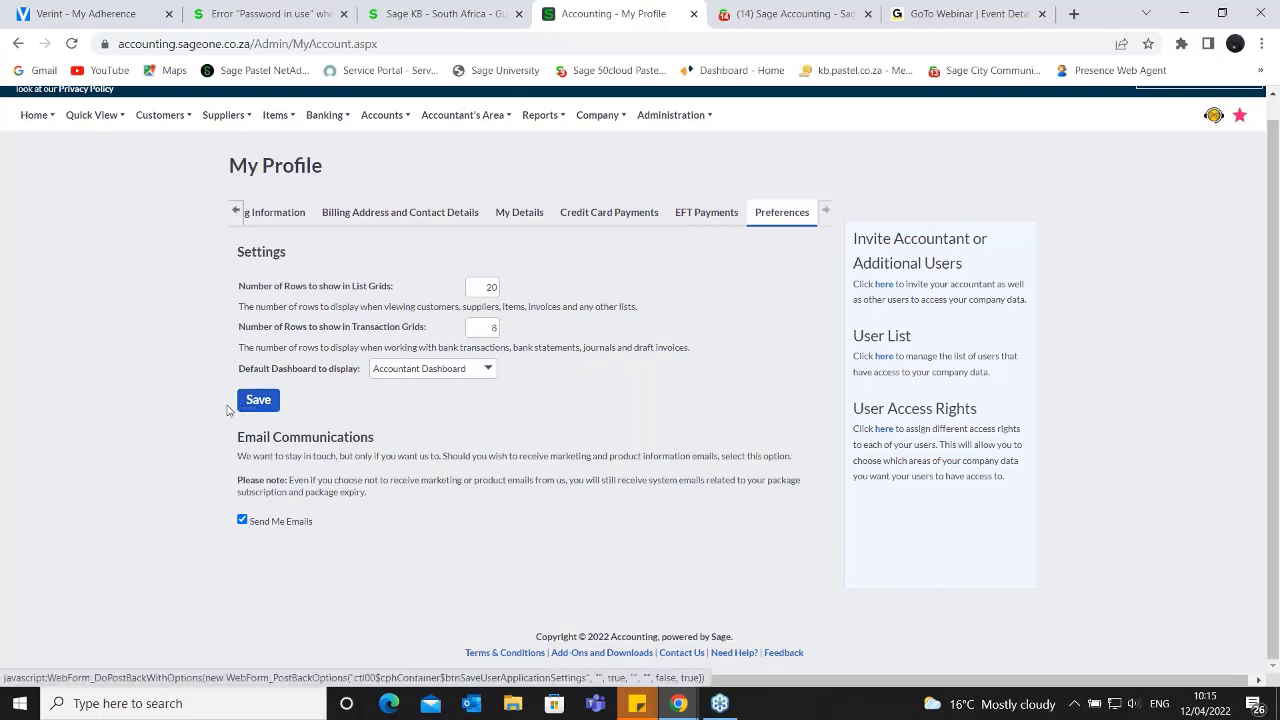
click(269, 399)
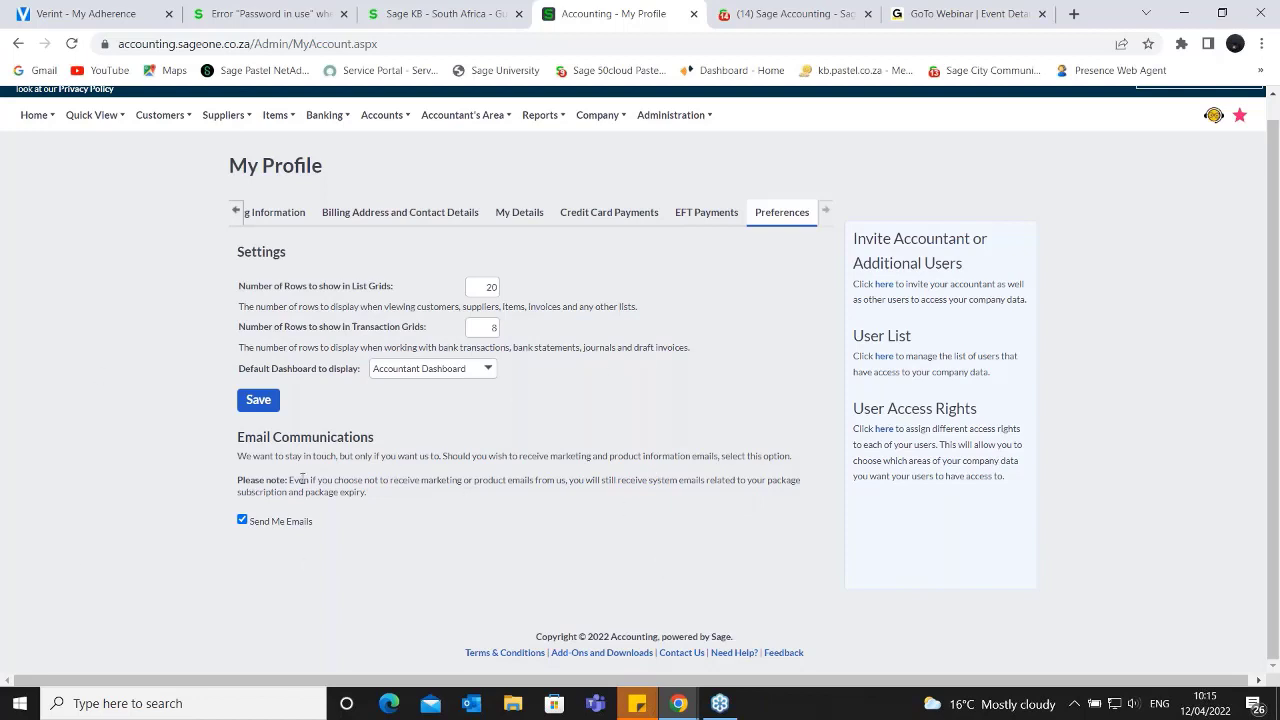
- Return to the profile's billing information and open the Change Password page
click(280, 220)
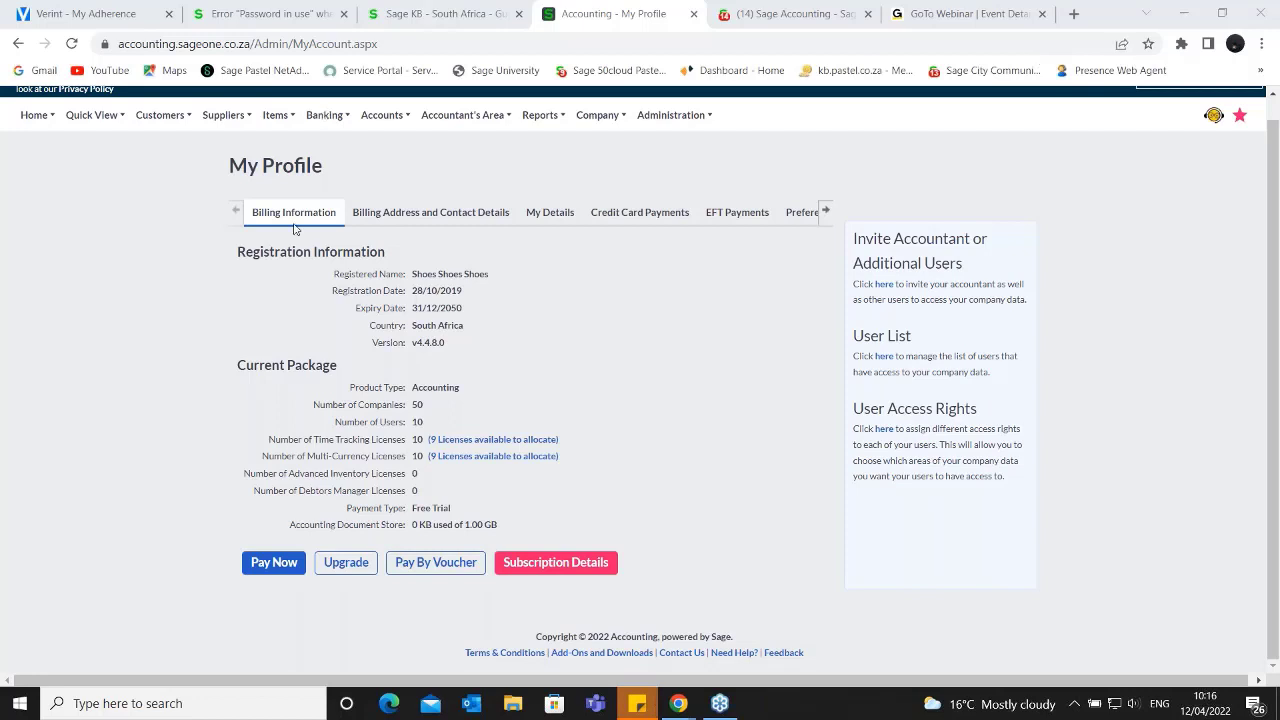
mouse_move(705, 118)
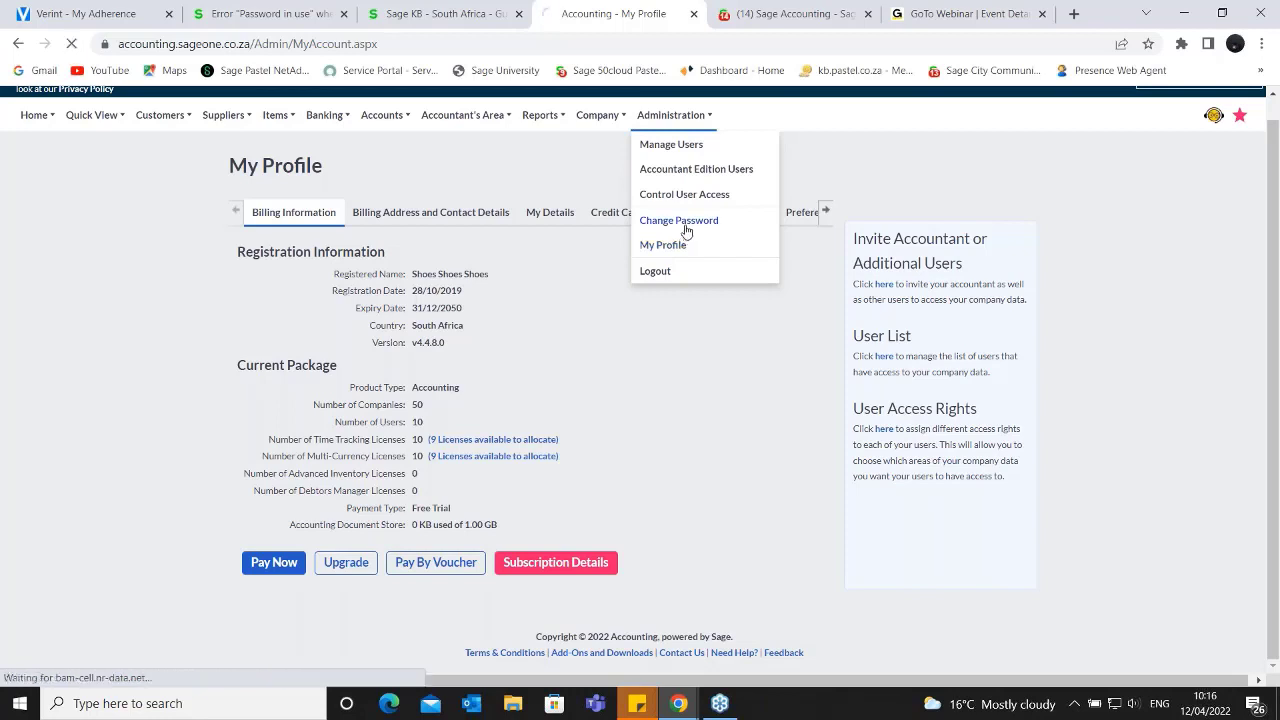
click(685, 231)
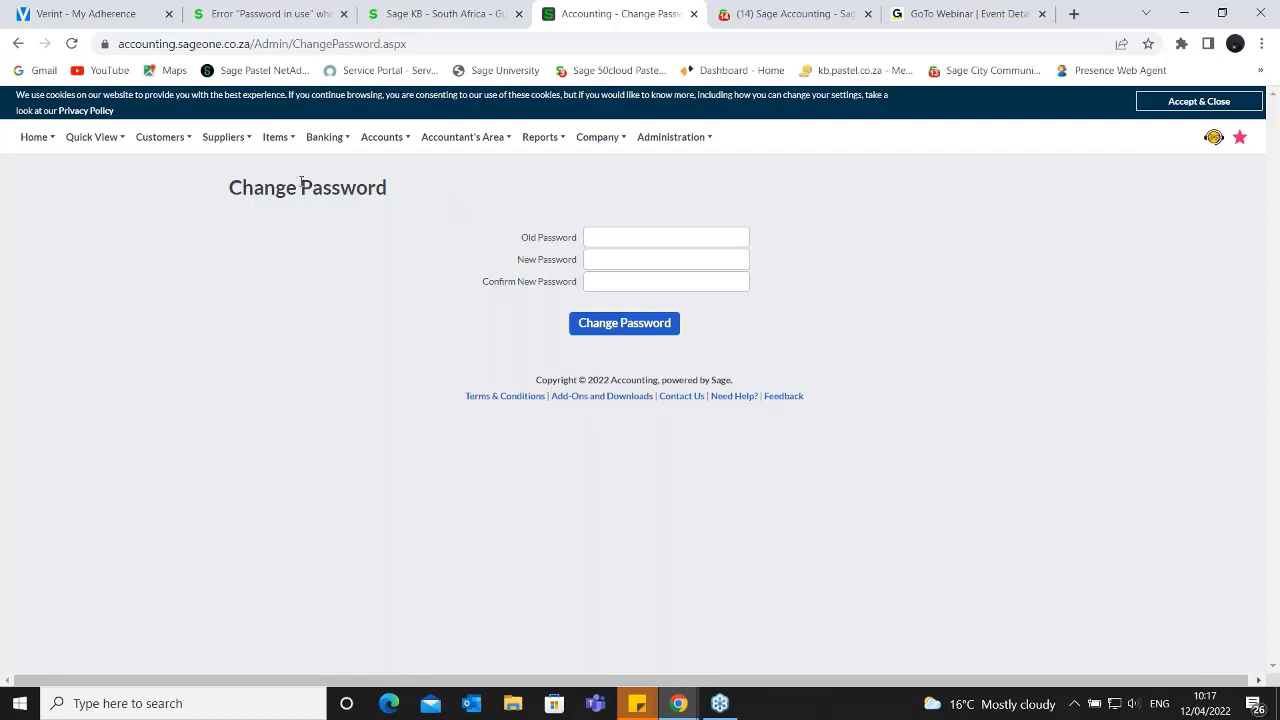
- Reopen My Profile and view the password change fields in the My Details section
click(706, 142)
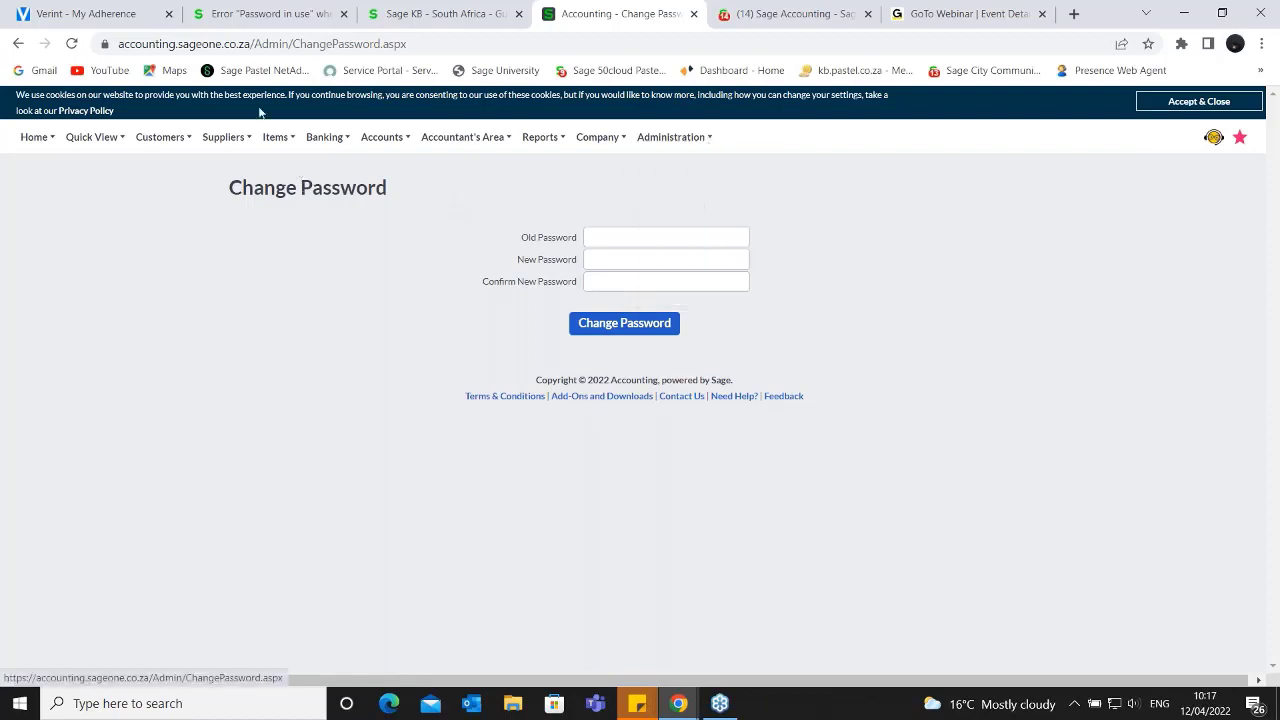
mouse_move(657, 137)
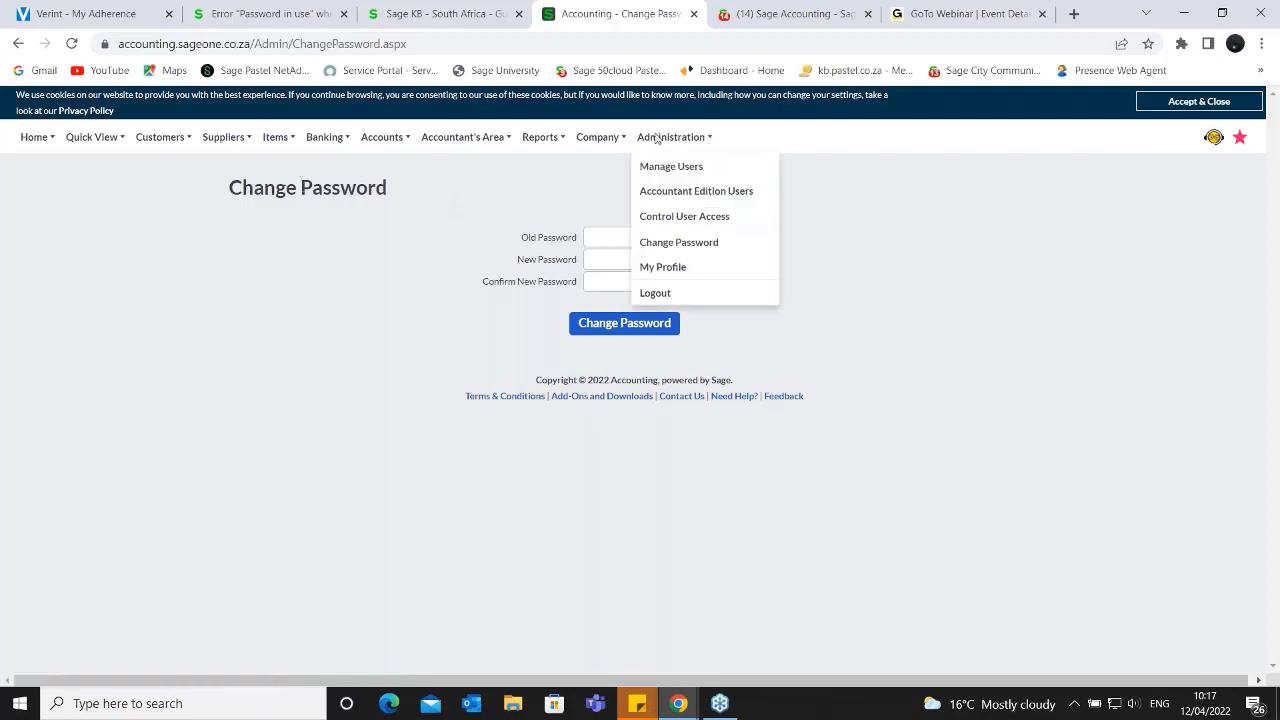
click(648, 270)
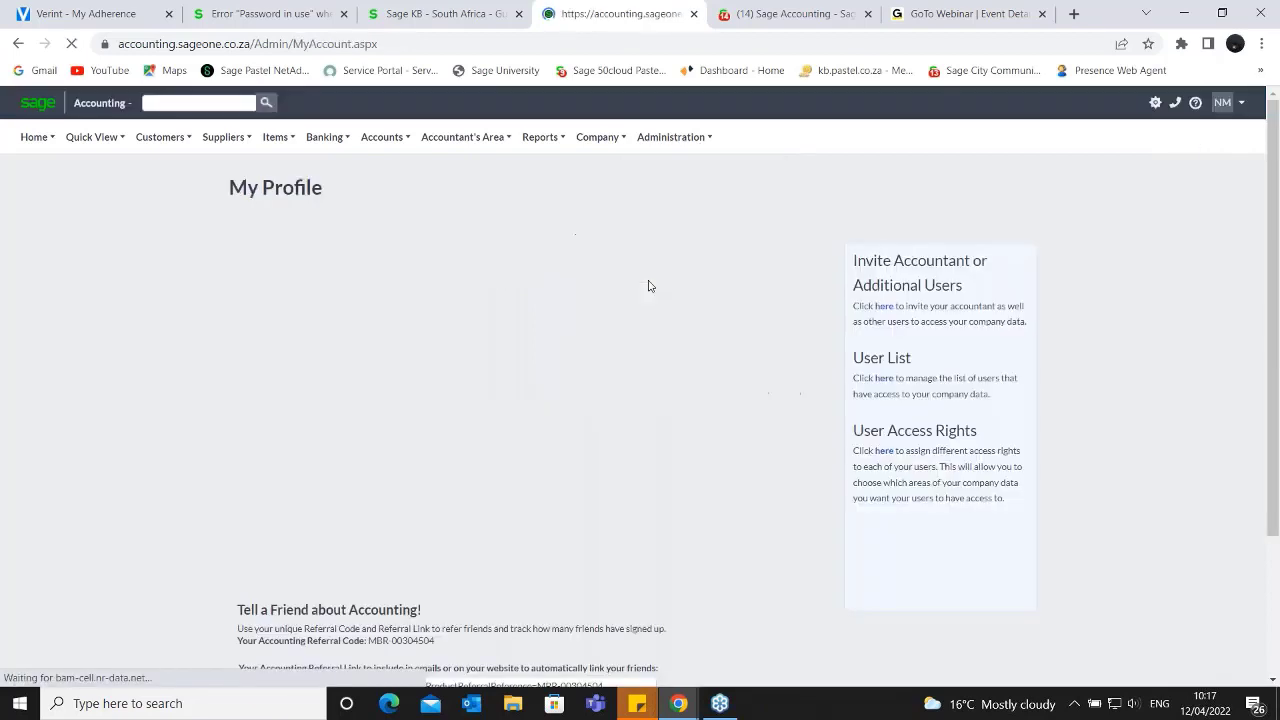
click(558, 240)
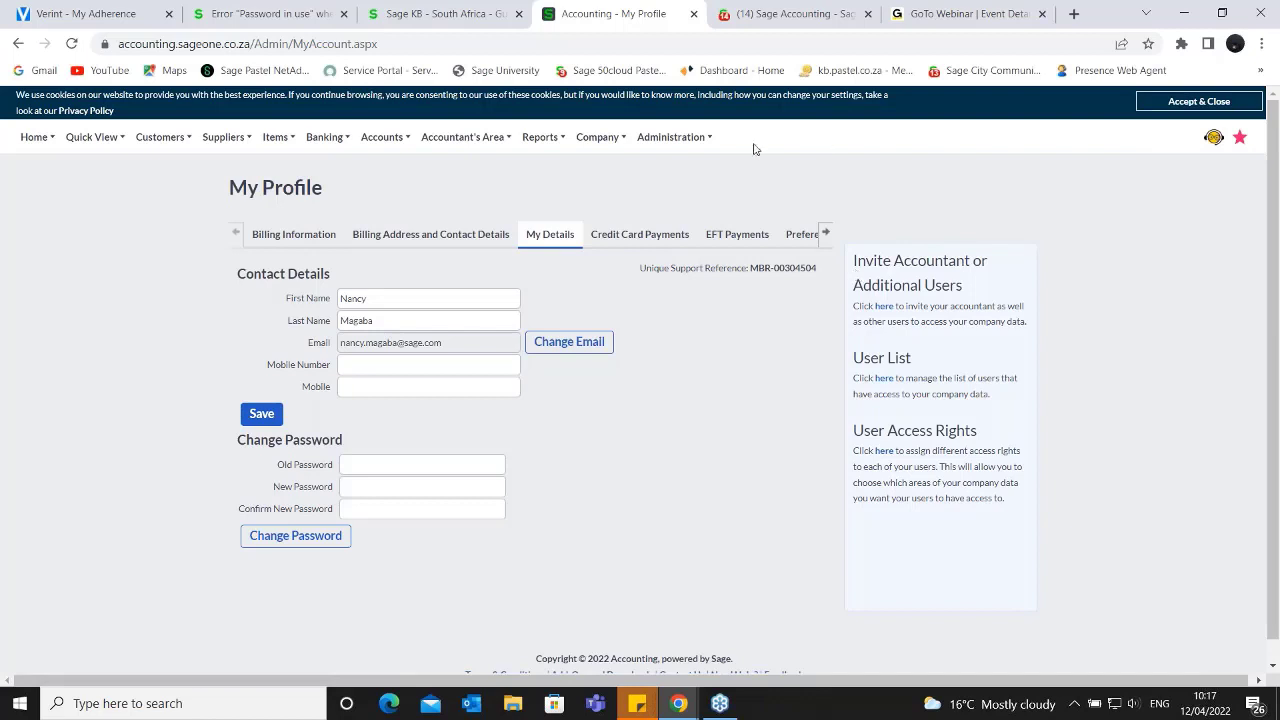
- Open Control User Access, highlight the heading about selecting a company to manage, and clear the selection
click(706, 138)
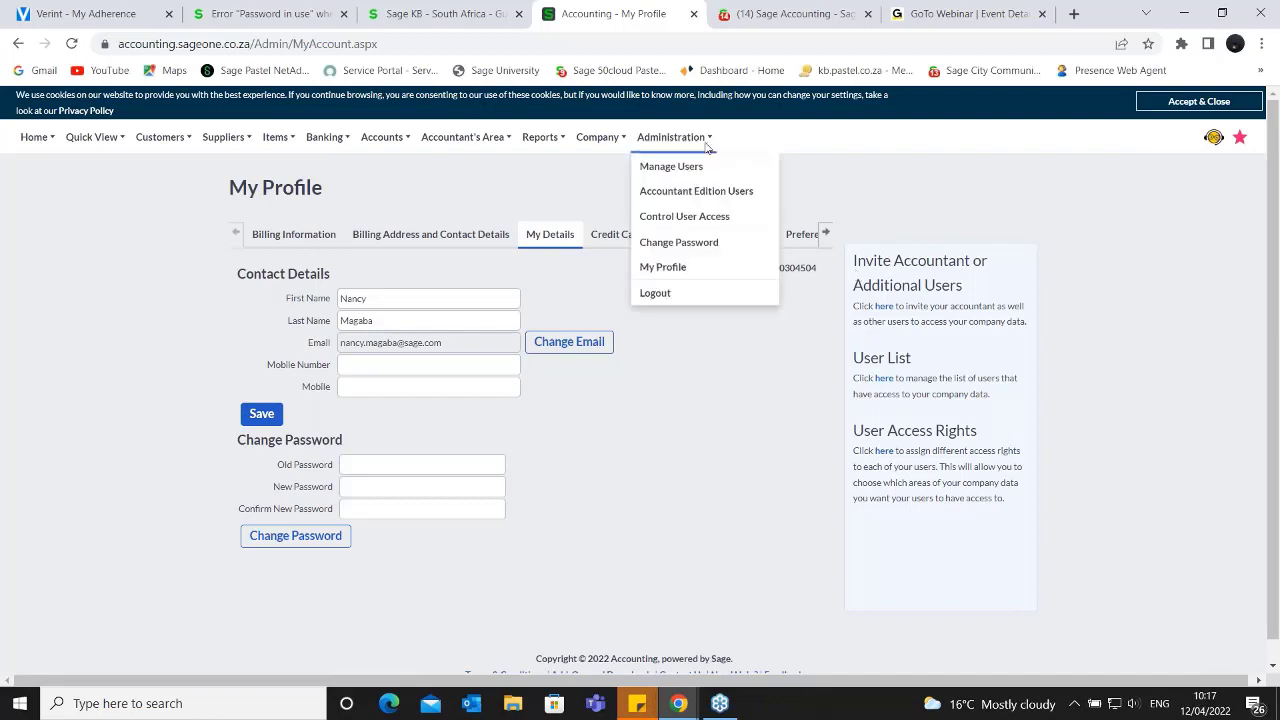
click(693, 222)
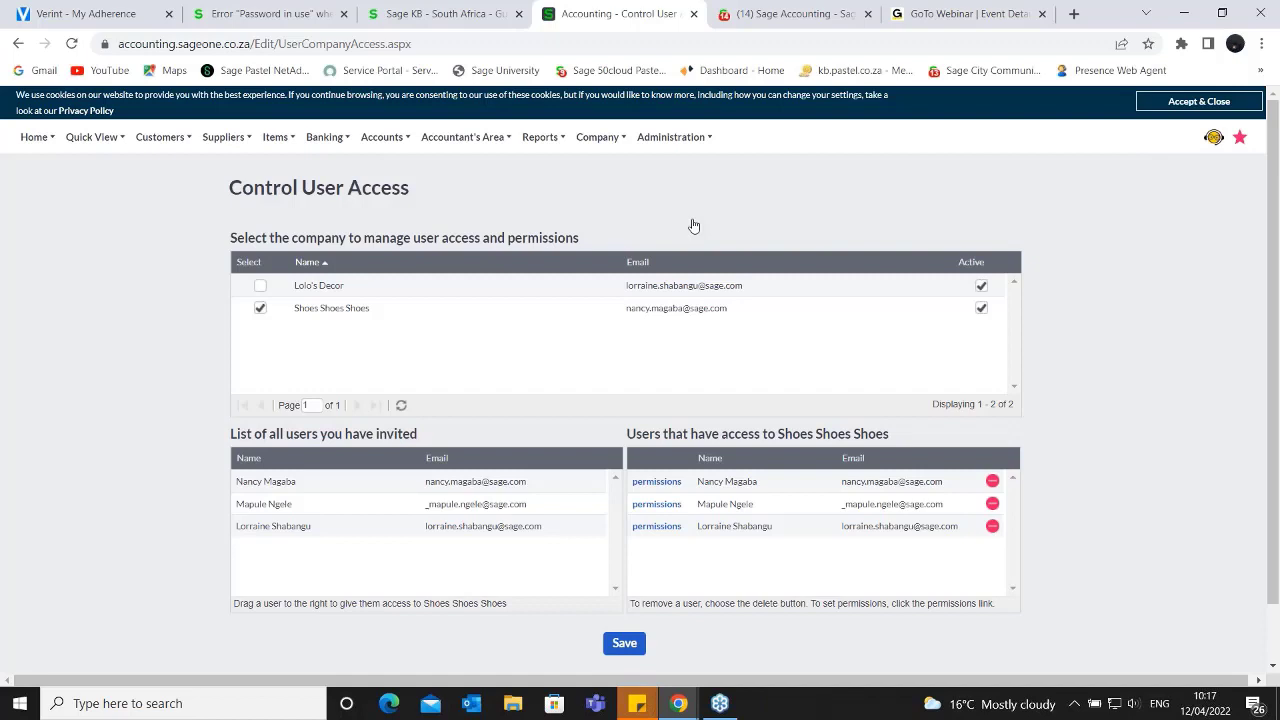
drag(229, 240, 702, 257)
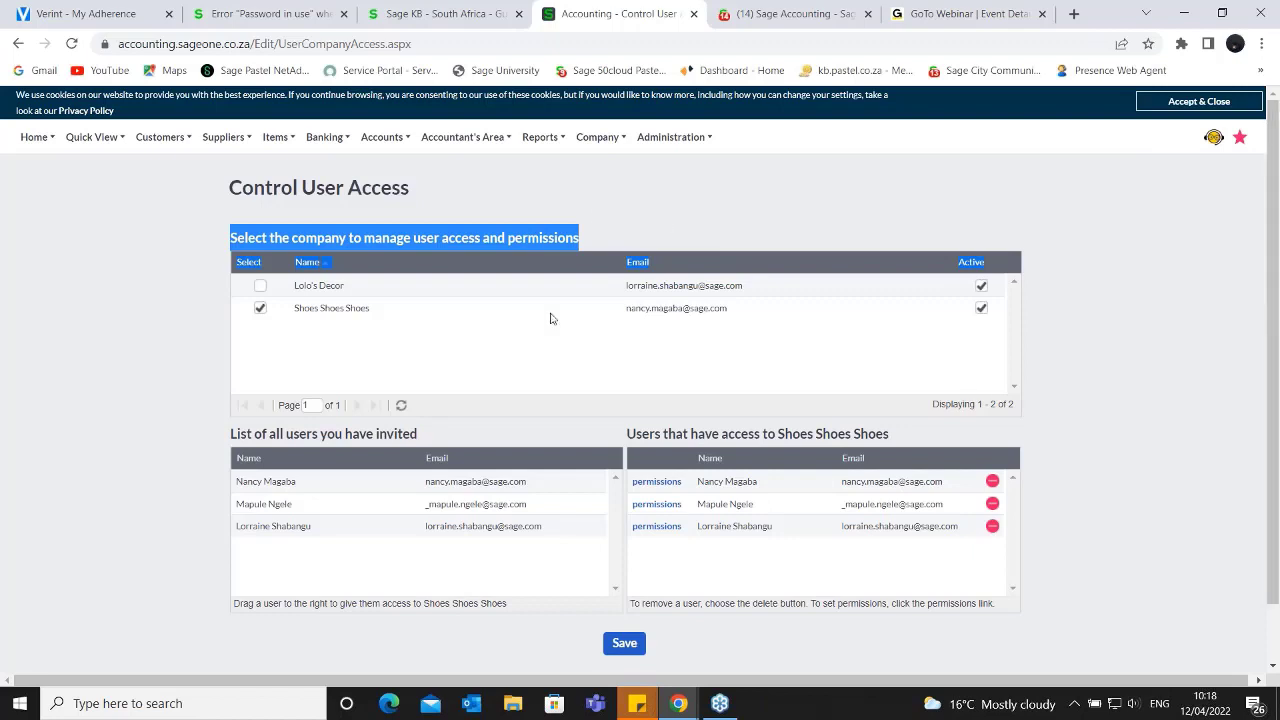
click(624, 201)
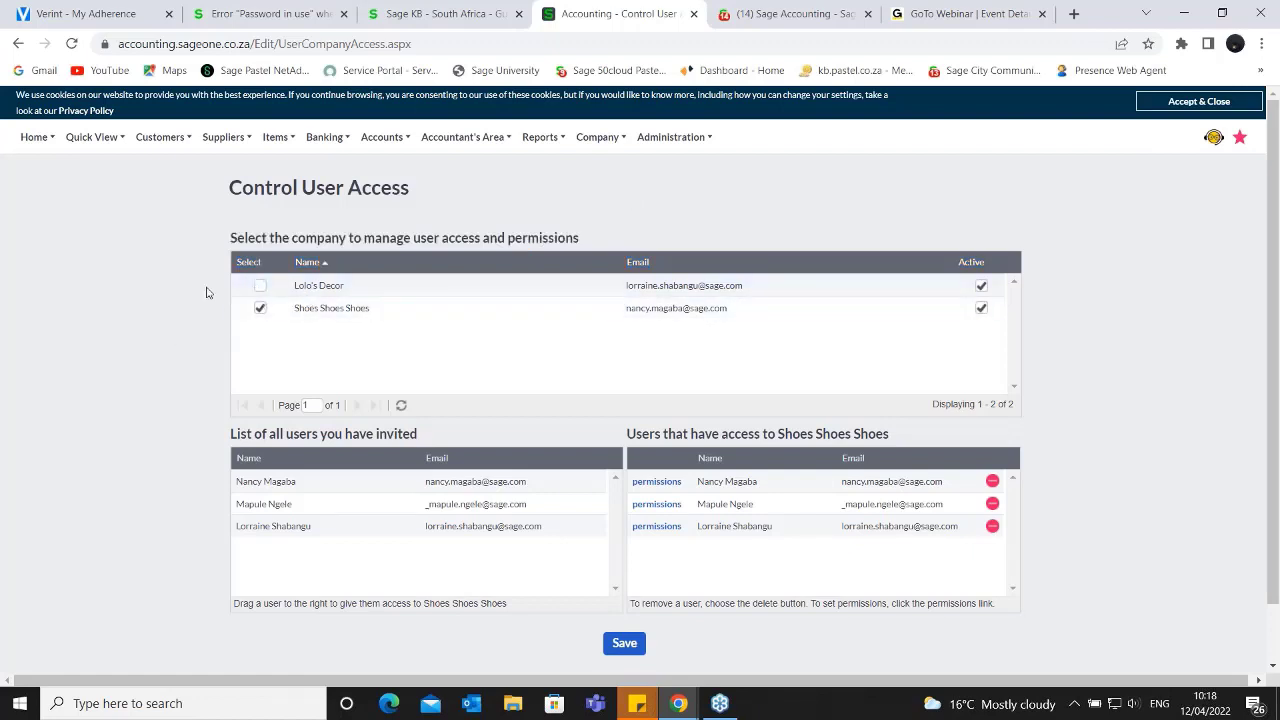
- Switch the managed company to Lolo's Decor, accepting the loss of unsaved changes, and highlight the list of invited users
click(261, 287)
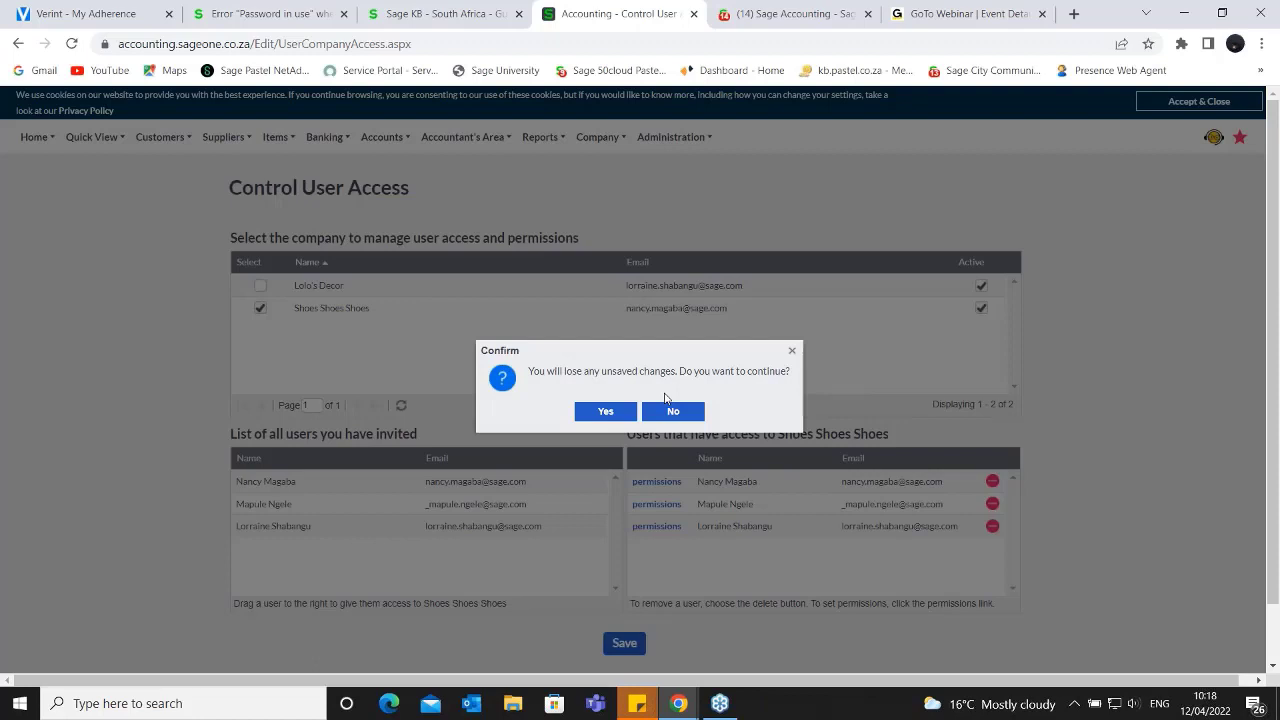
click(606, 414)
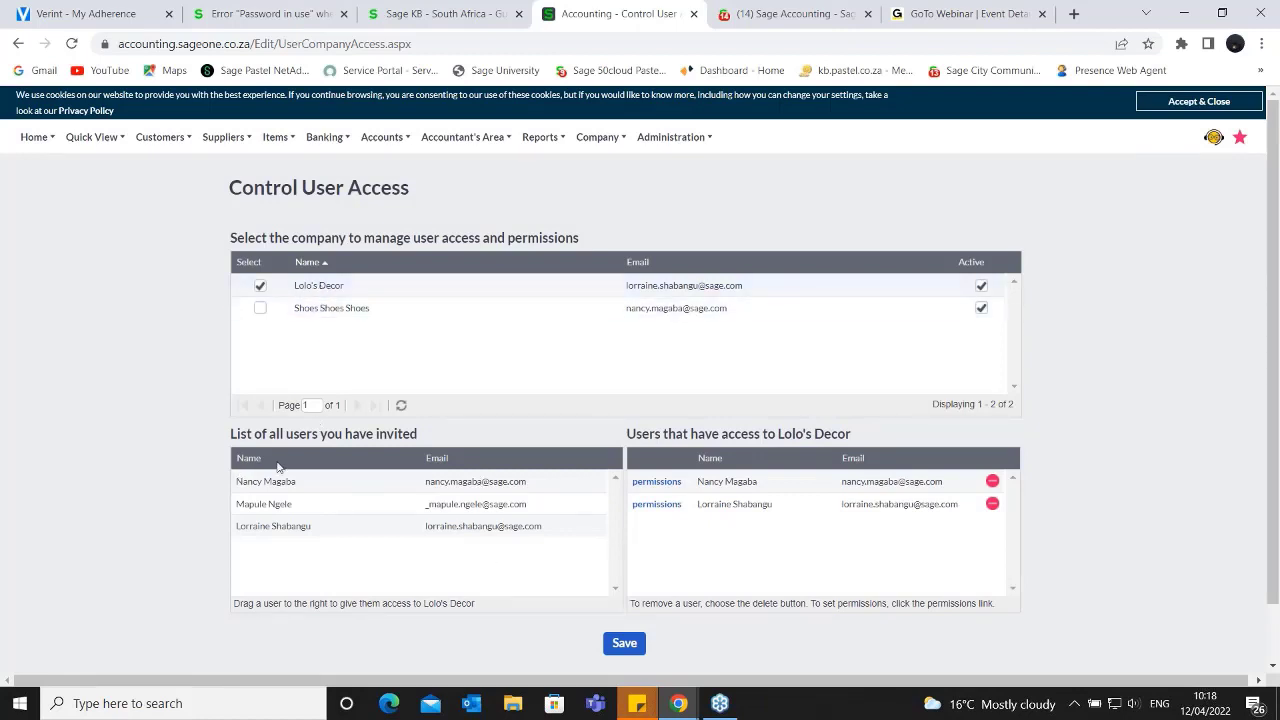
drag(245, 462, 480, 580)
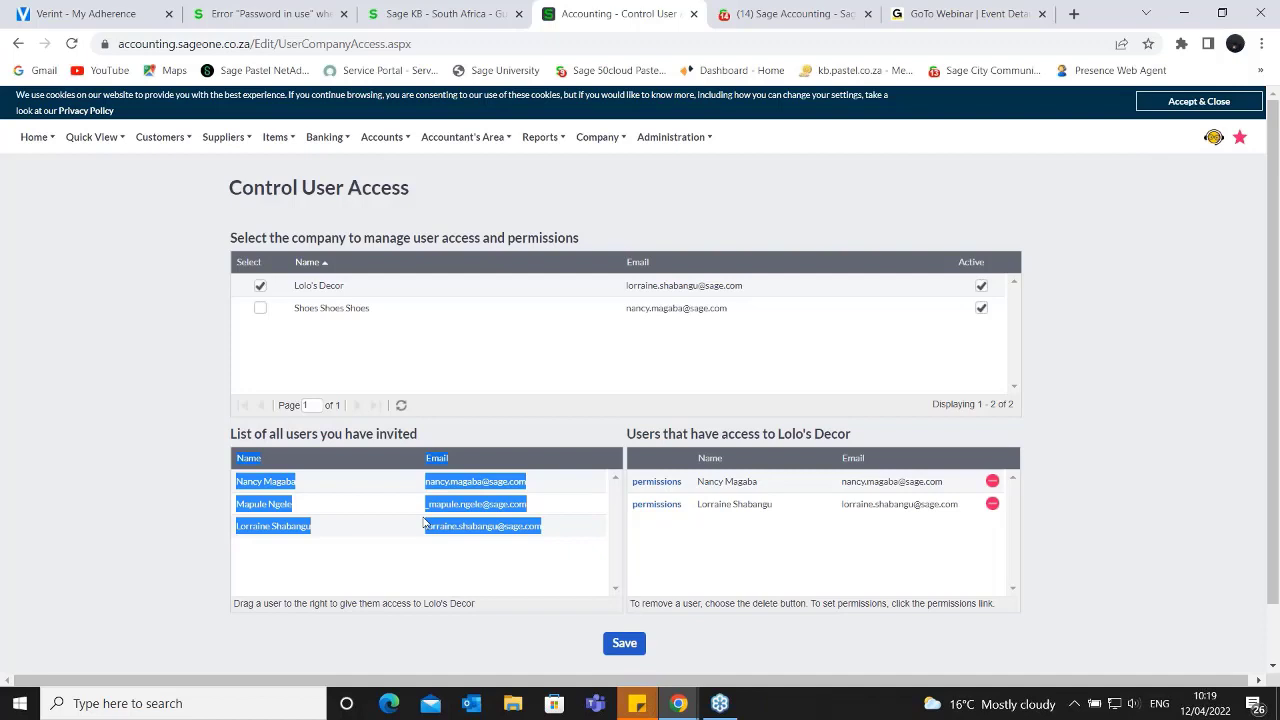
- Switch the managed company back to Shoes Shoes Shoes, and highlight its invited users and the users that have access
click(257, 315)
click(606, 413)
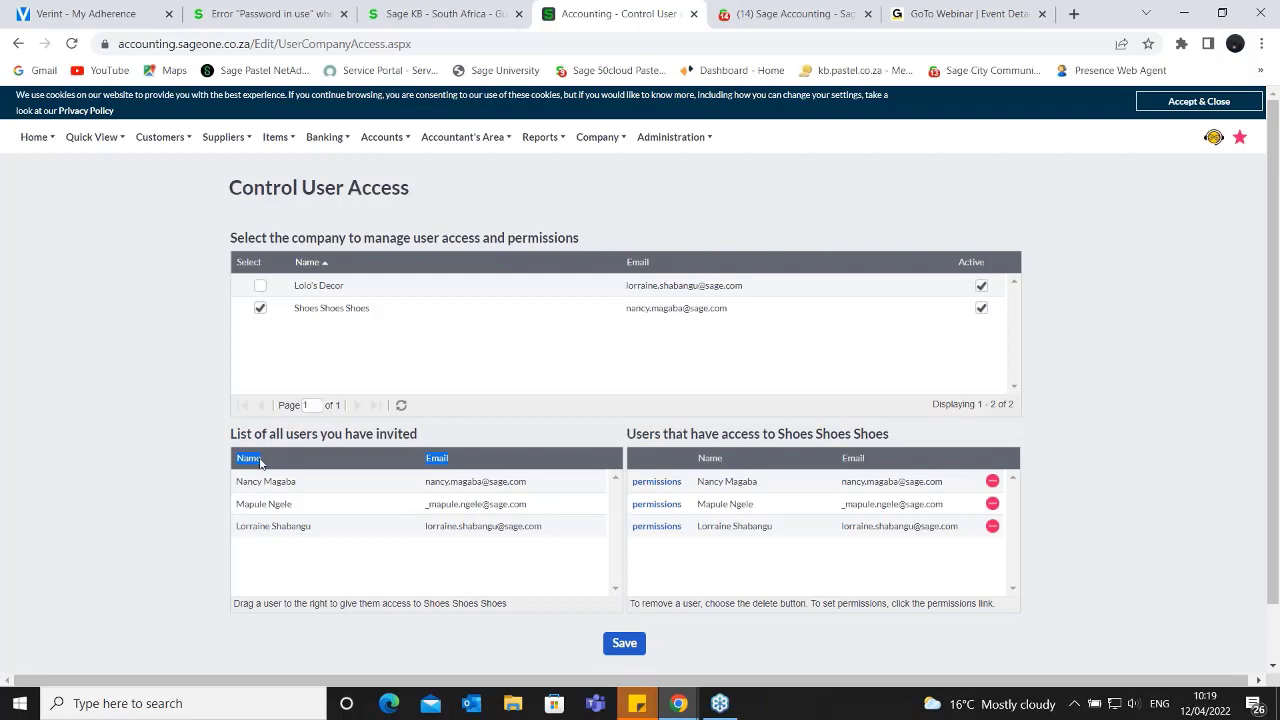
drag(230, 434, 527, 573)
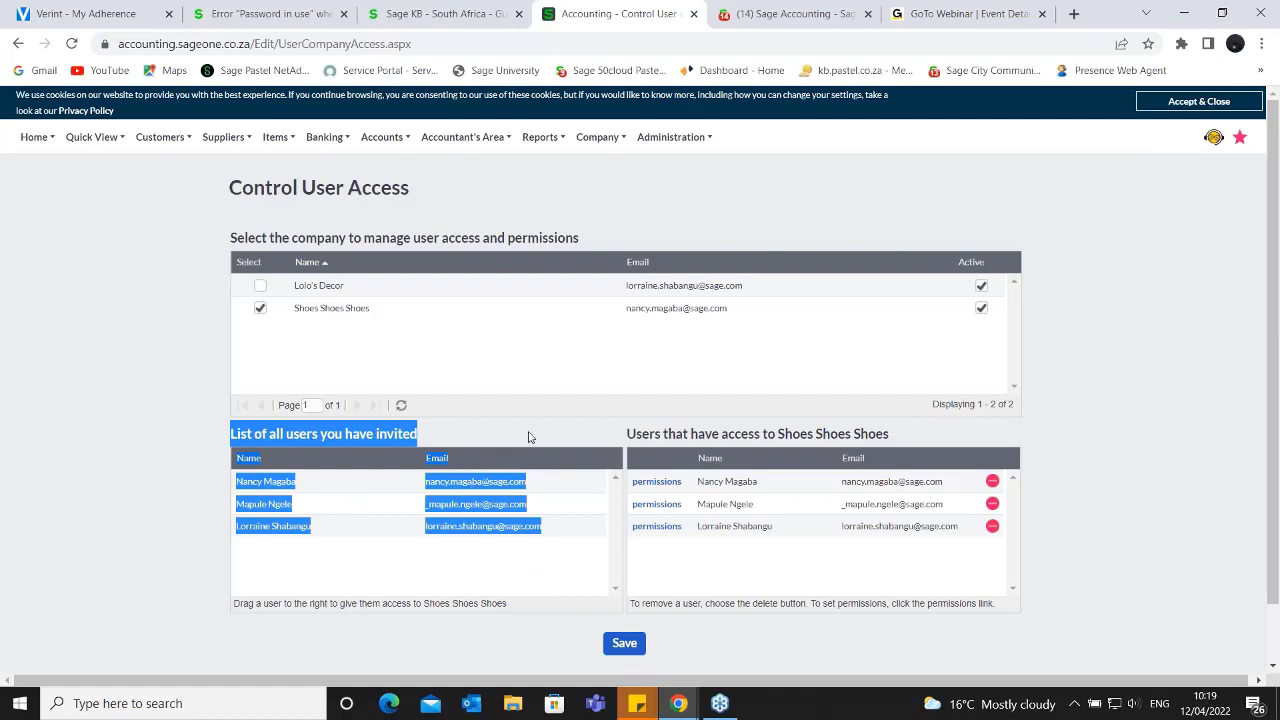
drag(624, 433, 930, 506)
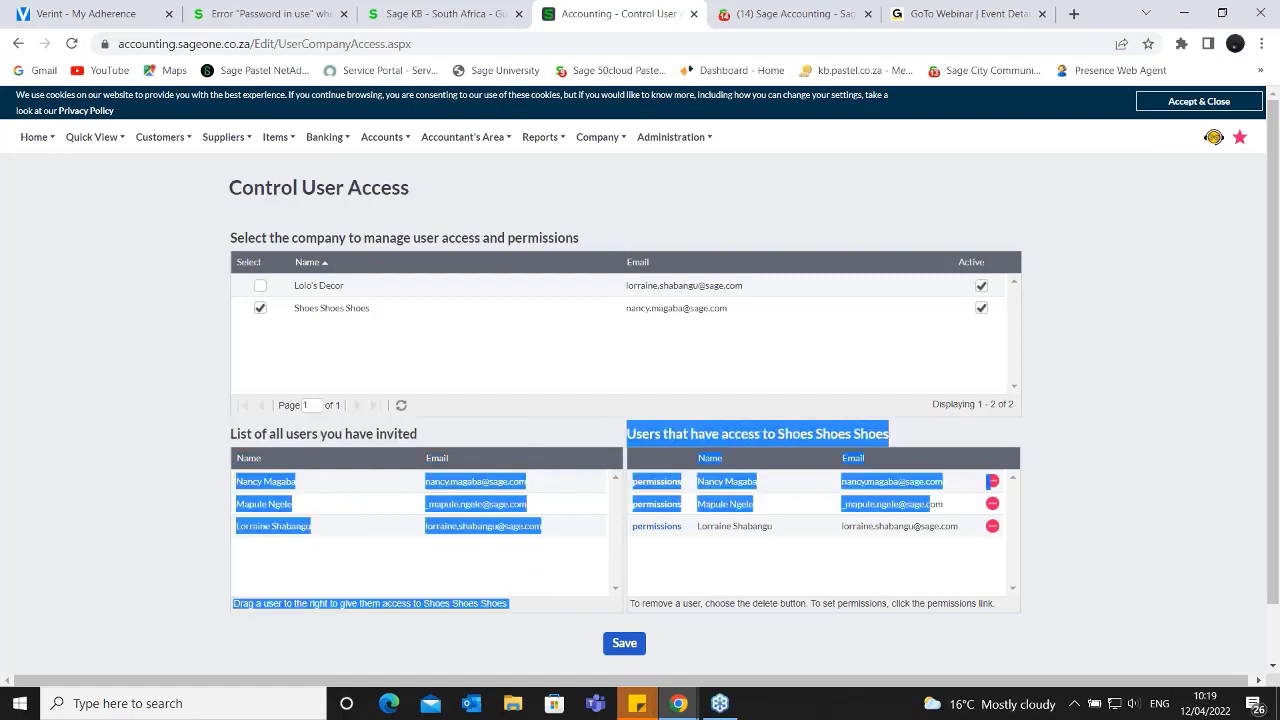
click(898, 461)
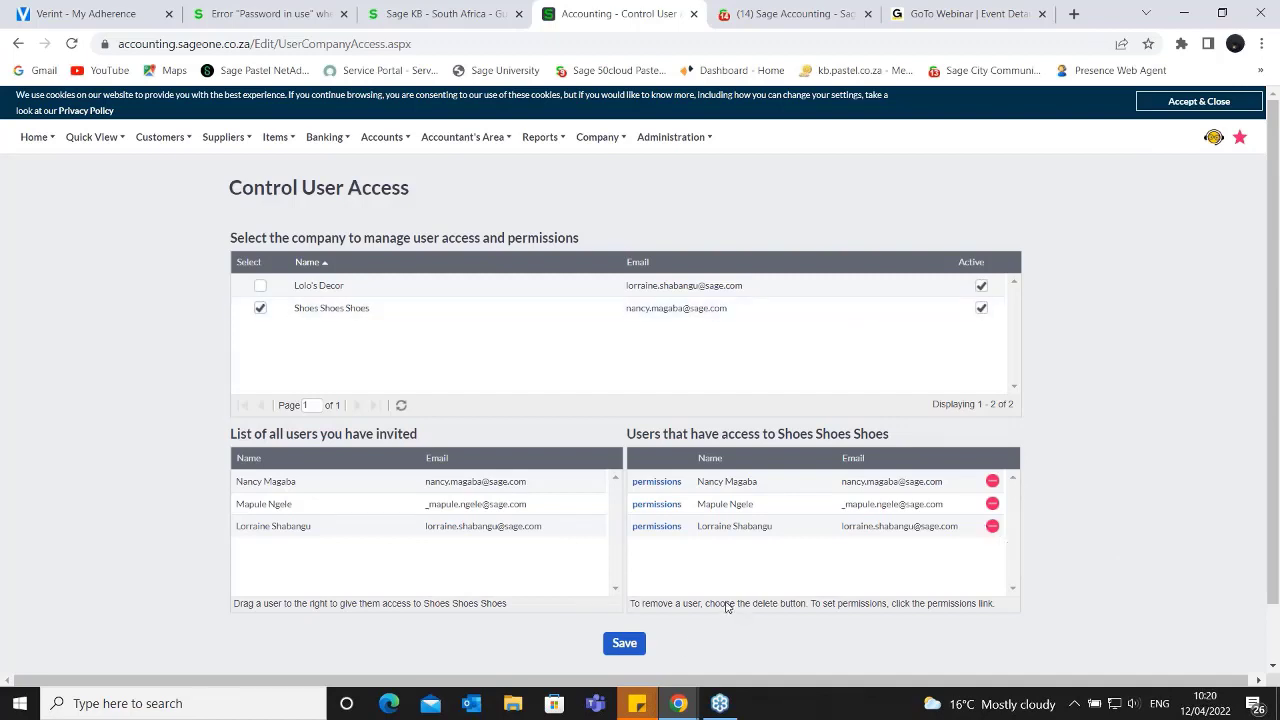
- Open the permissions of the second user with access to Shoes Shoes Shoes and view the full list of access options
click(652, 506)
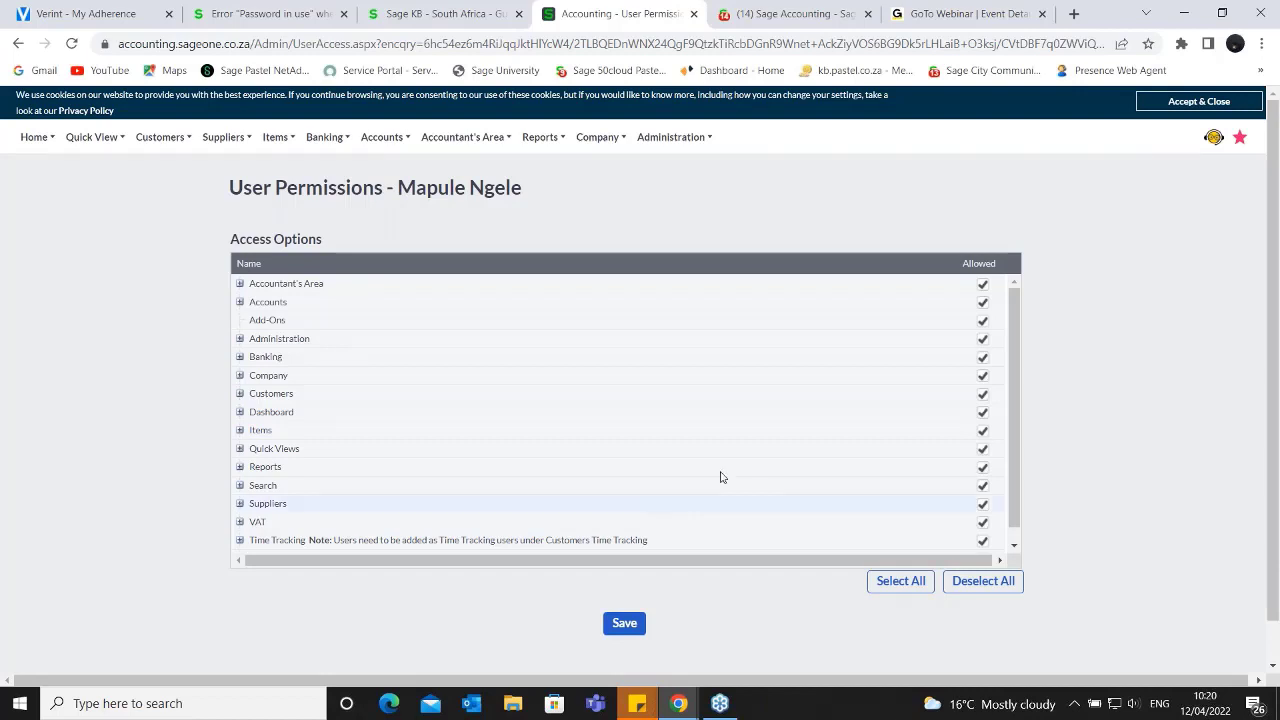
scroll(826, 340, down, 1)
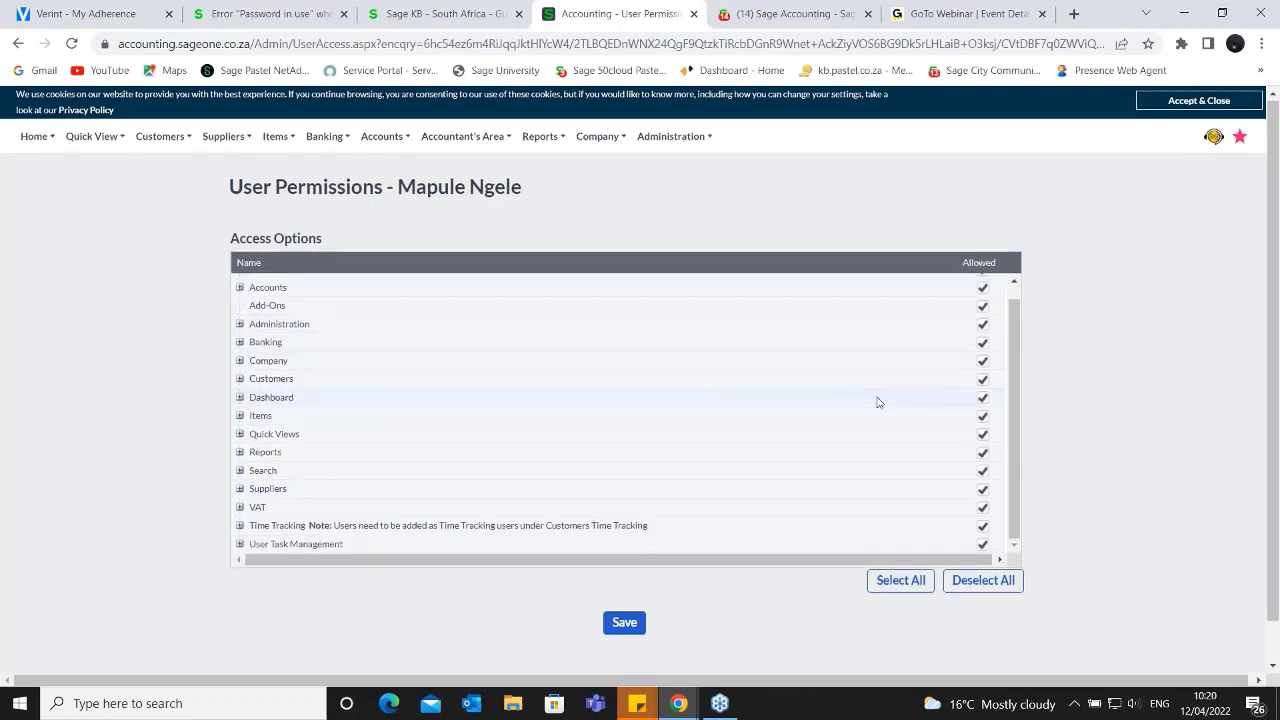
- Expand the Accountant's Area access options and disallow Process Journal Entries and Recurring Journal Entries for this user
scroll(877, 400, down, 1)
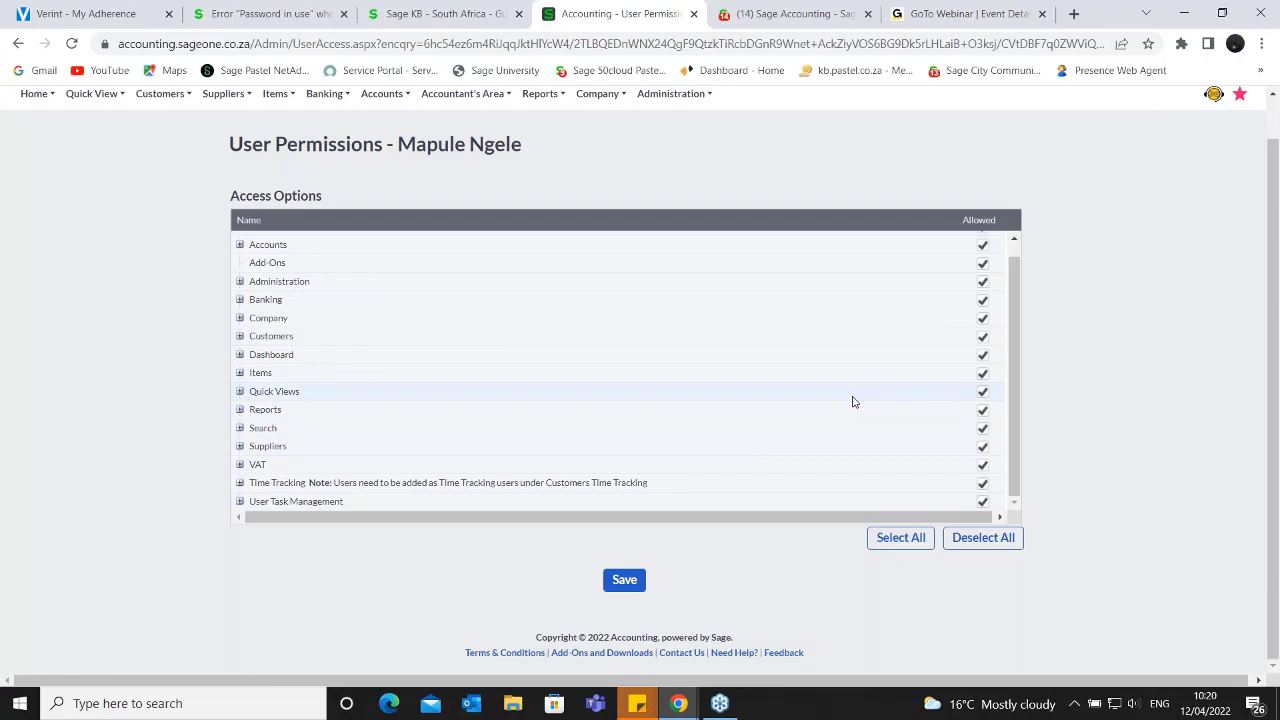
scroll(853, 401, up, 1)
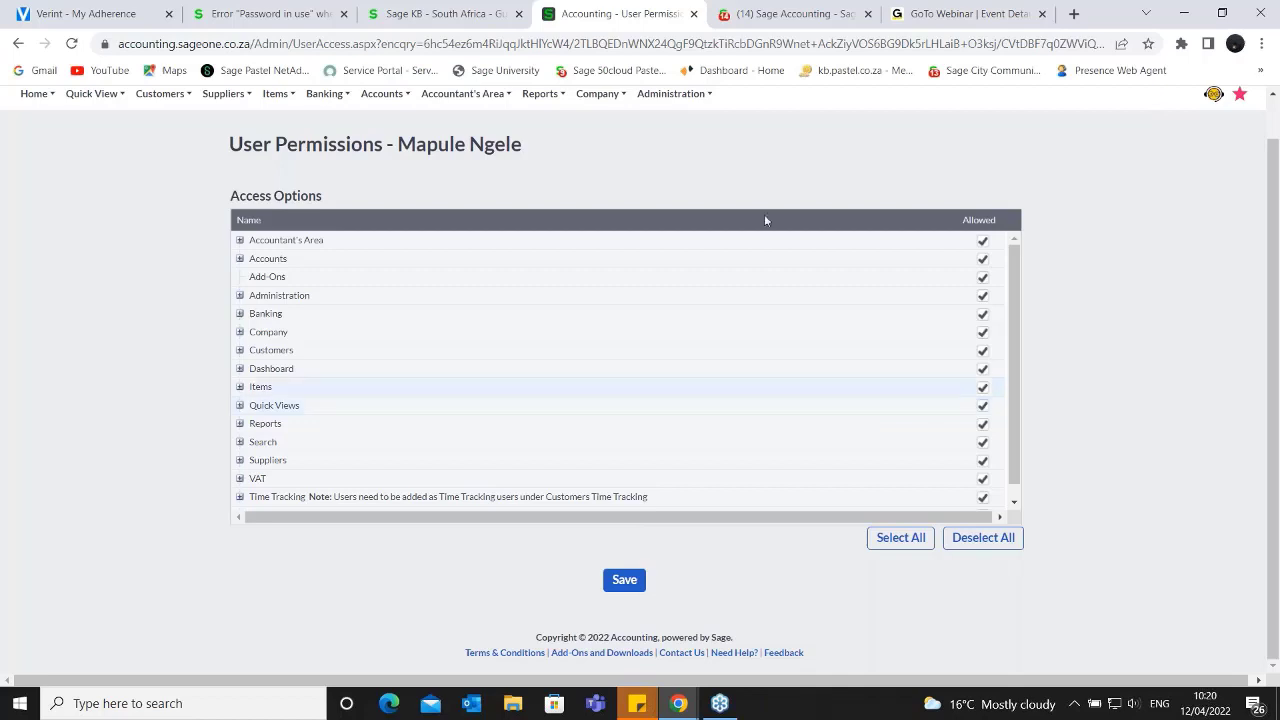
click(239, 241)
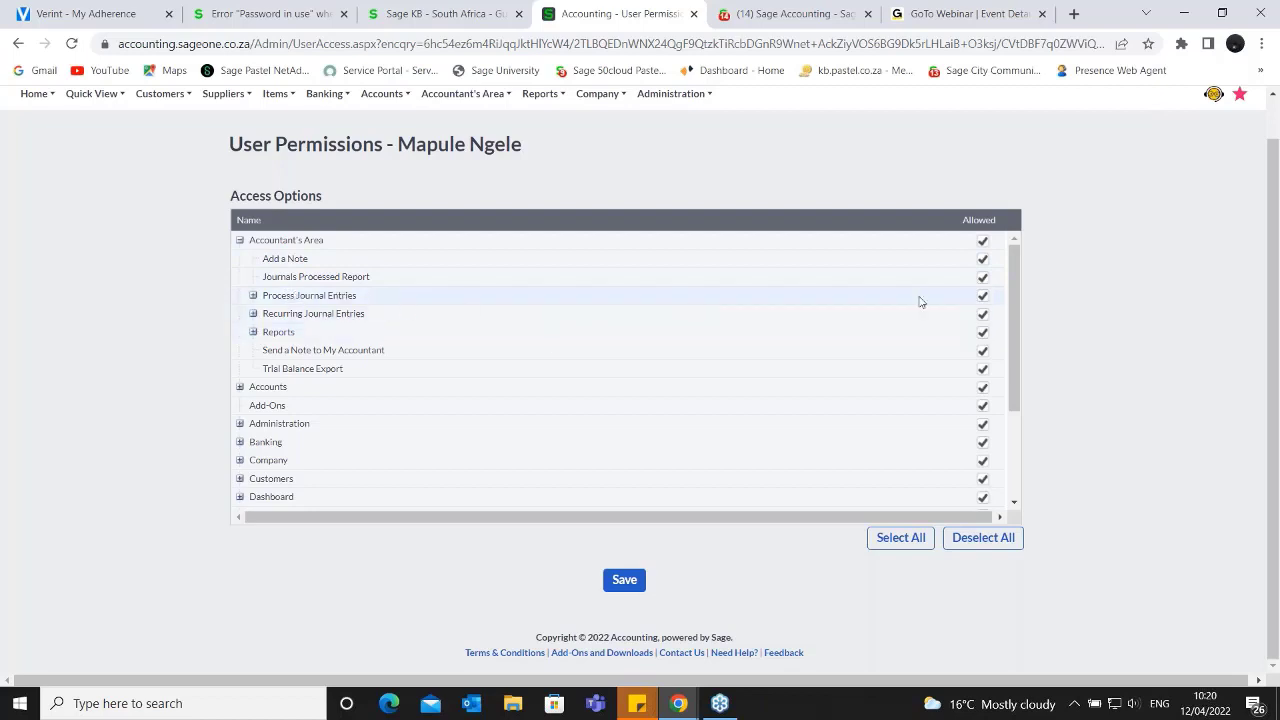
click(980, 299)
click(984, 316)
- Expand the Reports access options and disallow the Financial Statements and Items reports for this user
scroll(416, 414, down, 2)
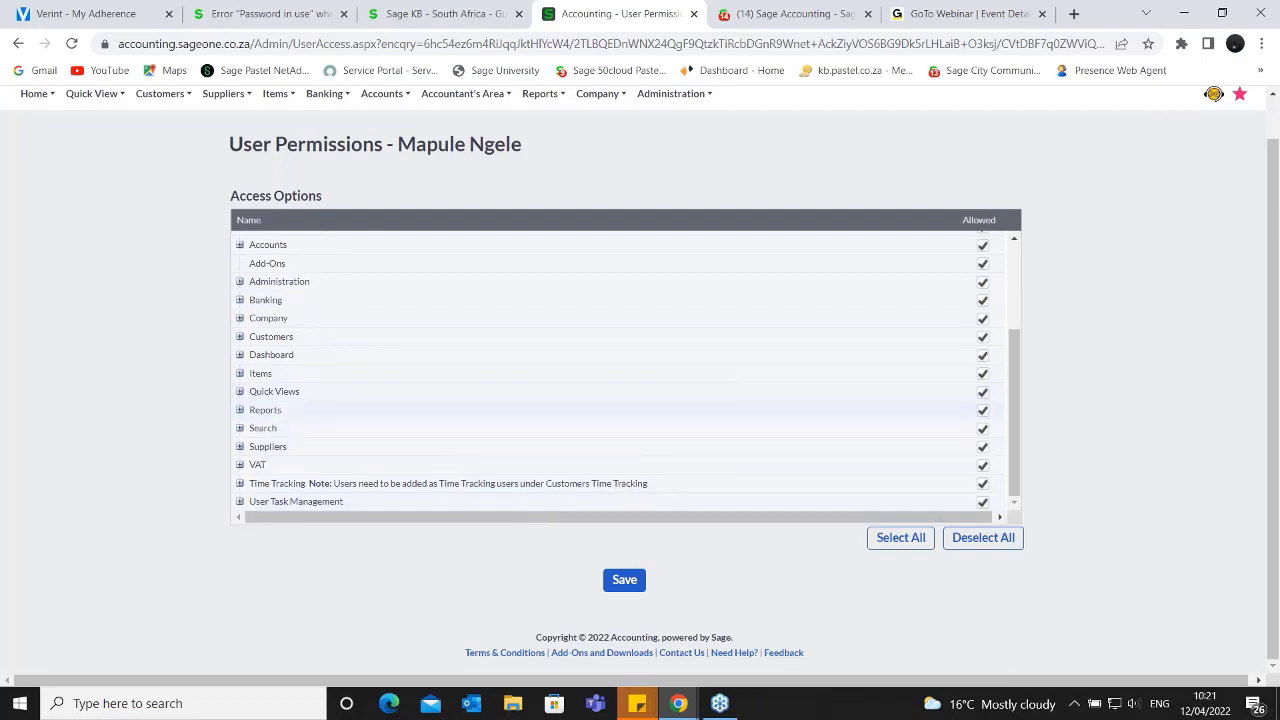
click(240, 410)
scroll(864, 430, down, 3)
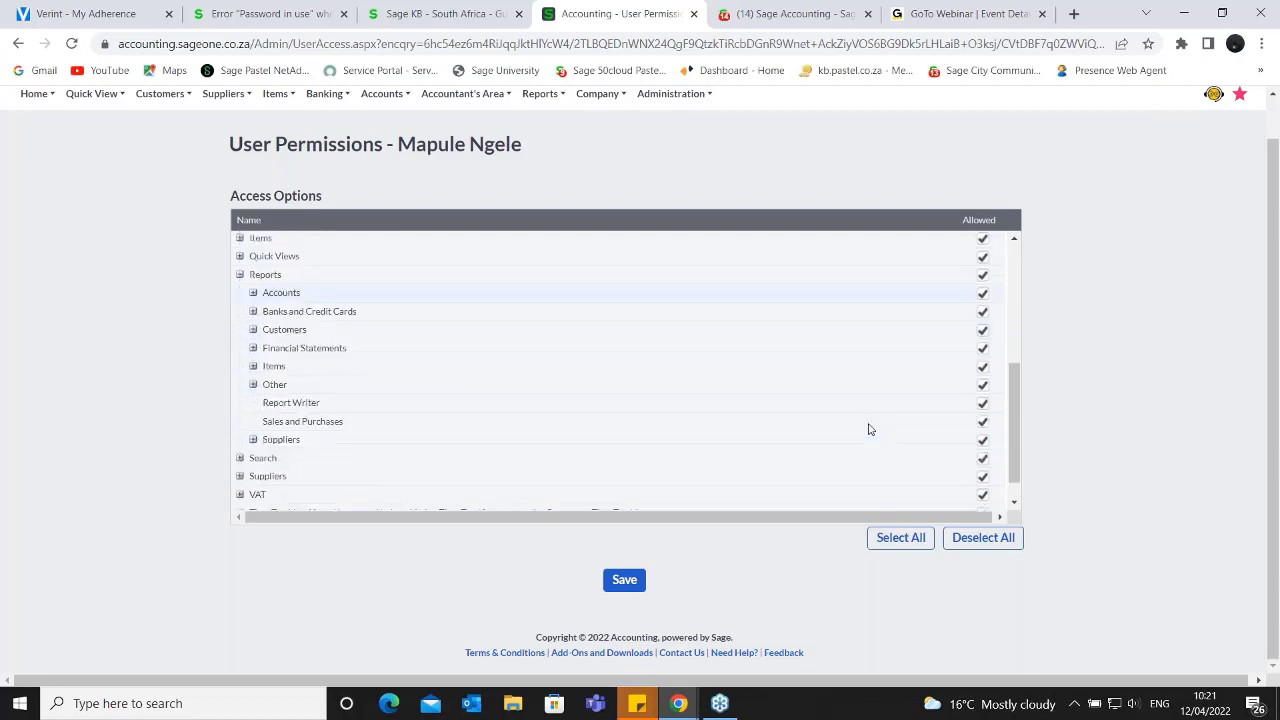
scroll(636, 383, up, 3)
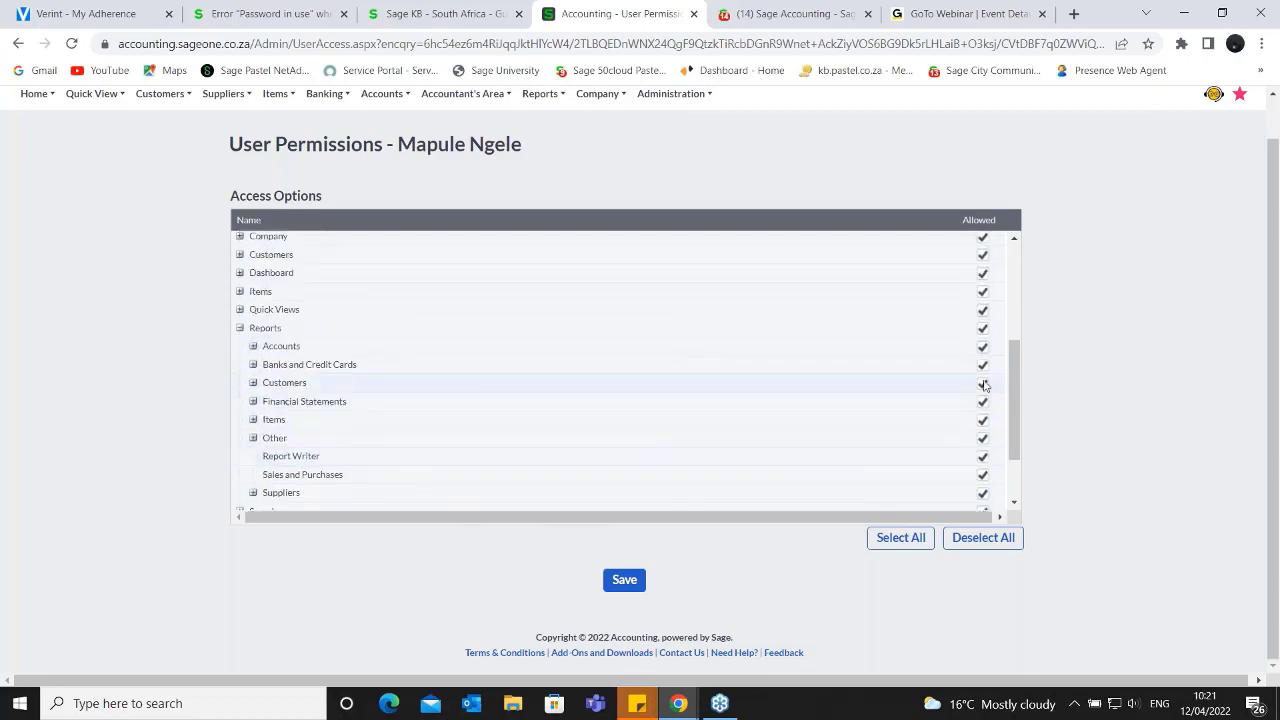
click(982, 400)
click(982, 421)
- Highlight the user's permissions heading and access options, clear the selection, and return to Control User Access without saving
scroll(509, 371, up, 3)
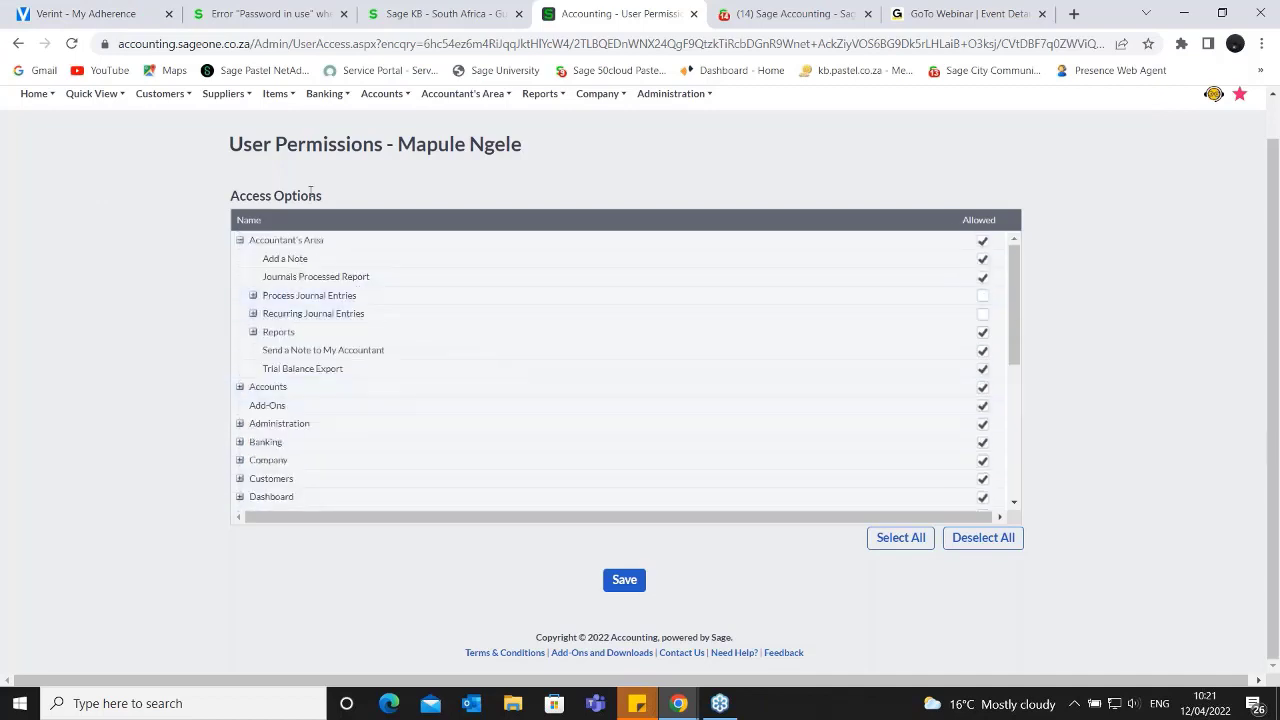
scroll(736, 423, up, 1)
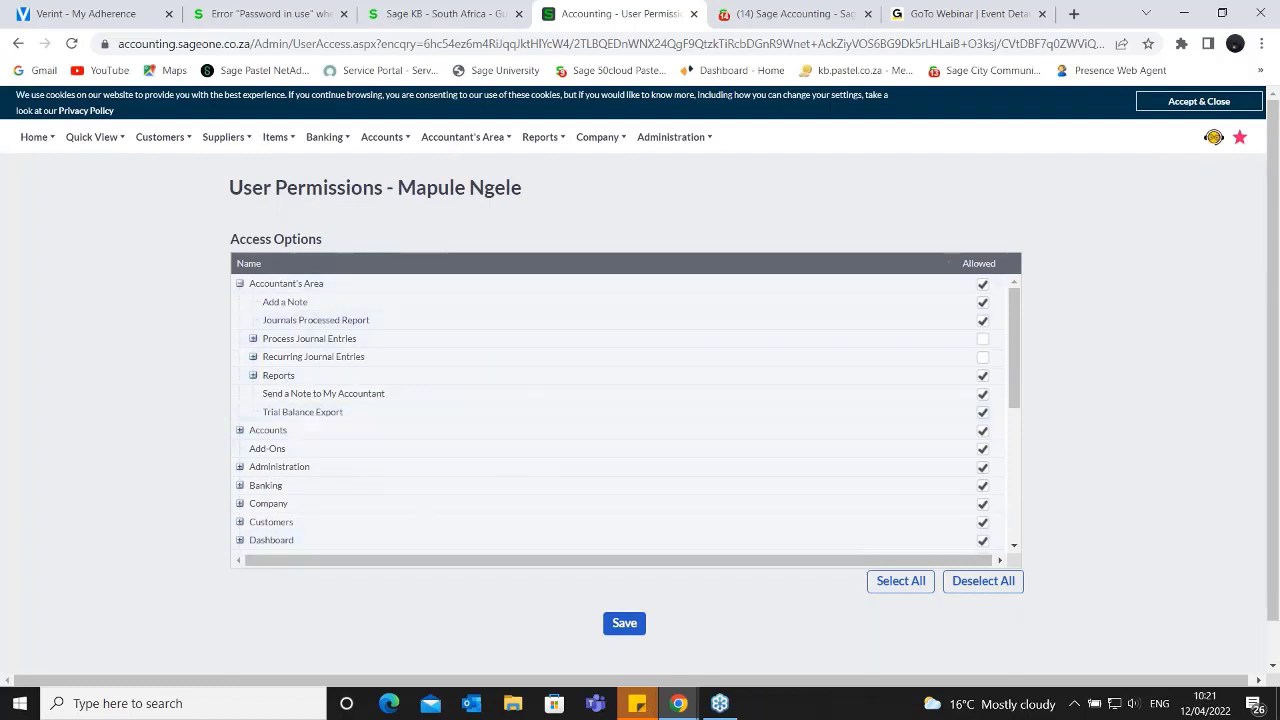
drag(560, 168, 509, 590)
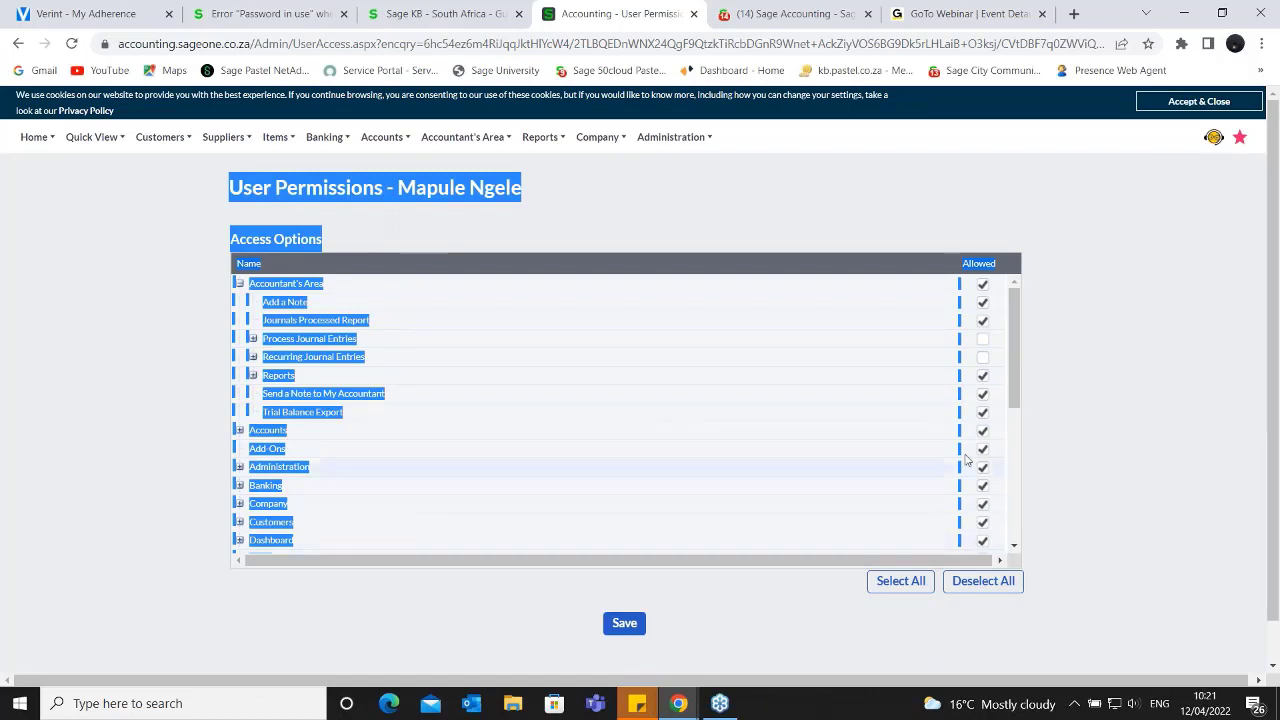
click(1091, 463)
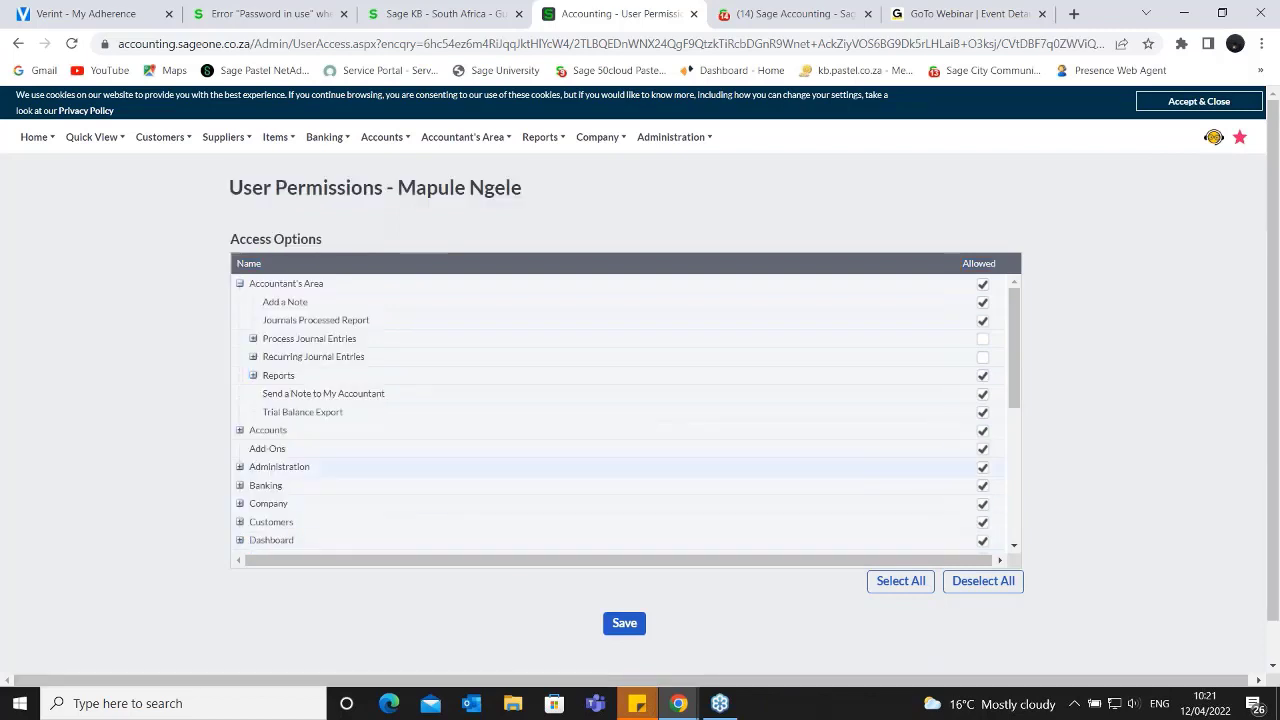
click(18, 43)
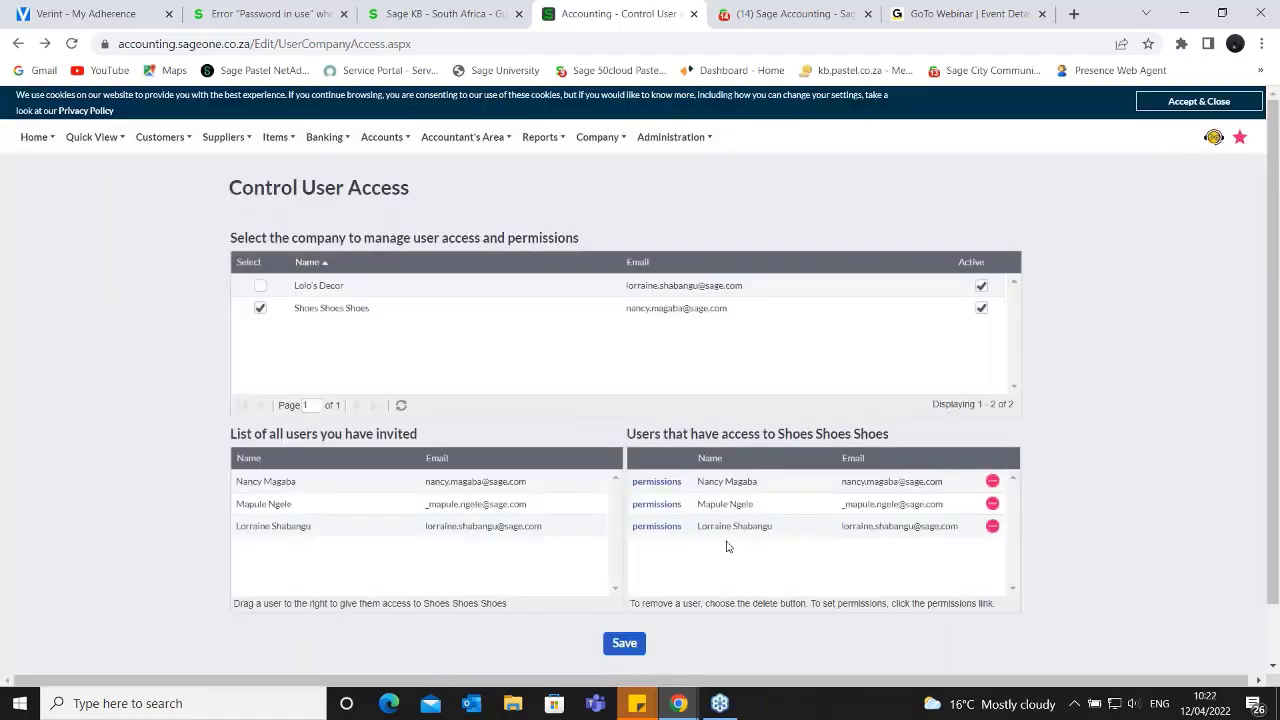
scroll(729, 546, down, 1)
scroll(729, 546, down, 1)
- Open My Profile and highlight the number of users under Current Package and the Registration Information section
click(712, 145)
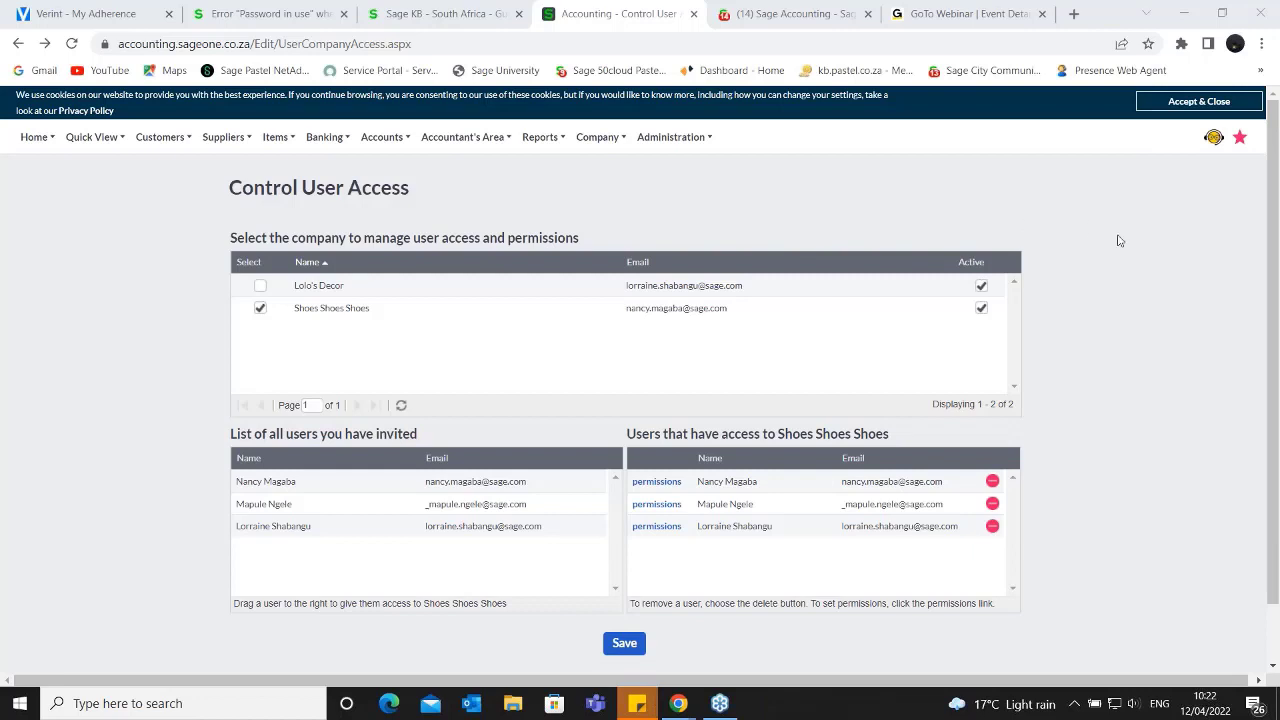
click(710, 140)
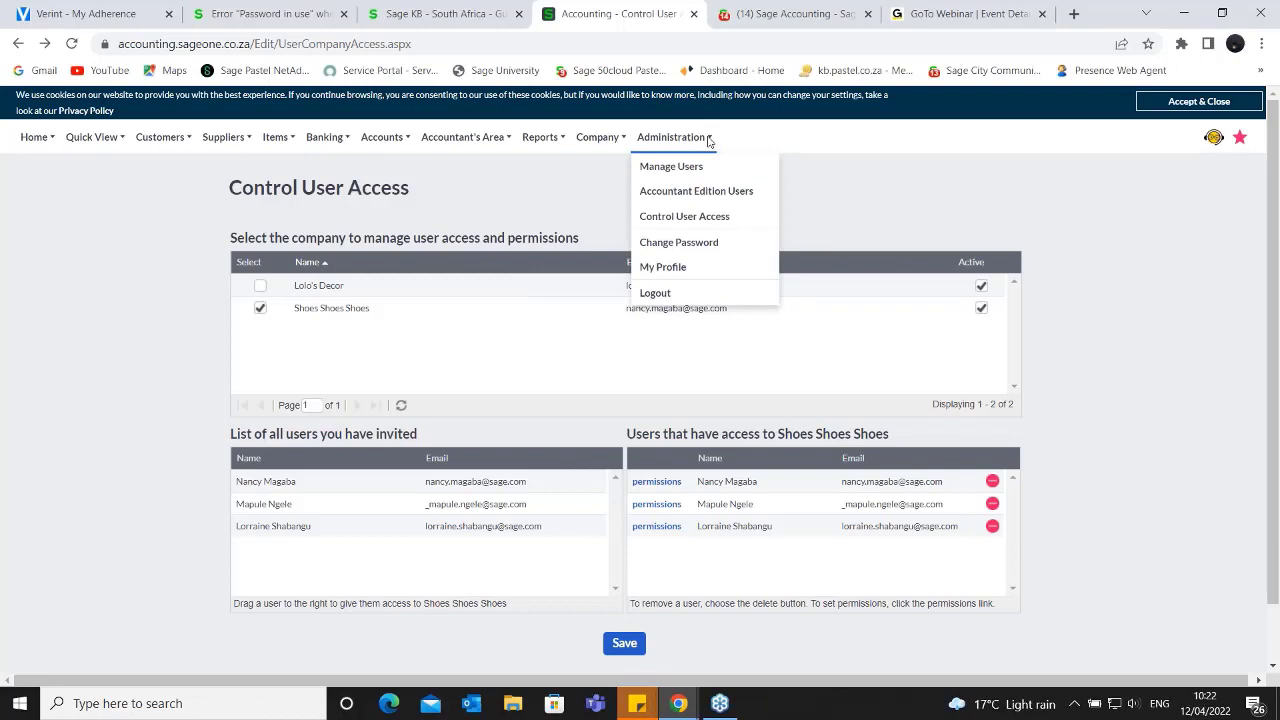
mouse_move(708, 143)
click(664, 265)
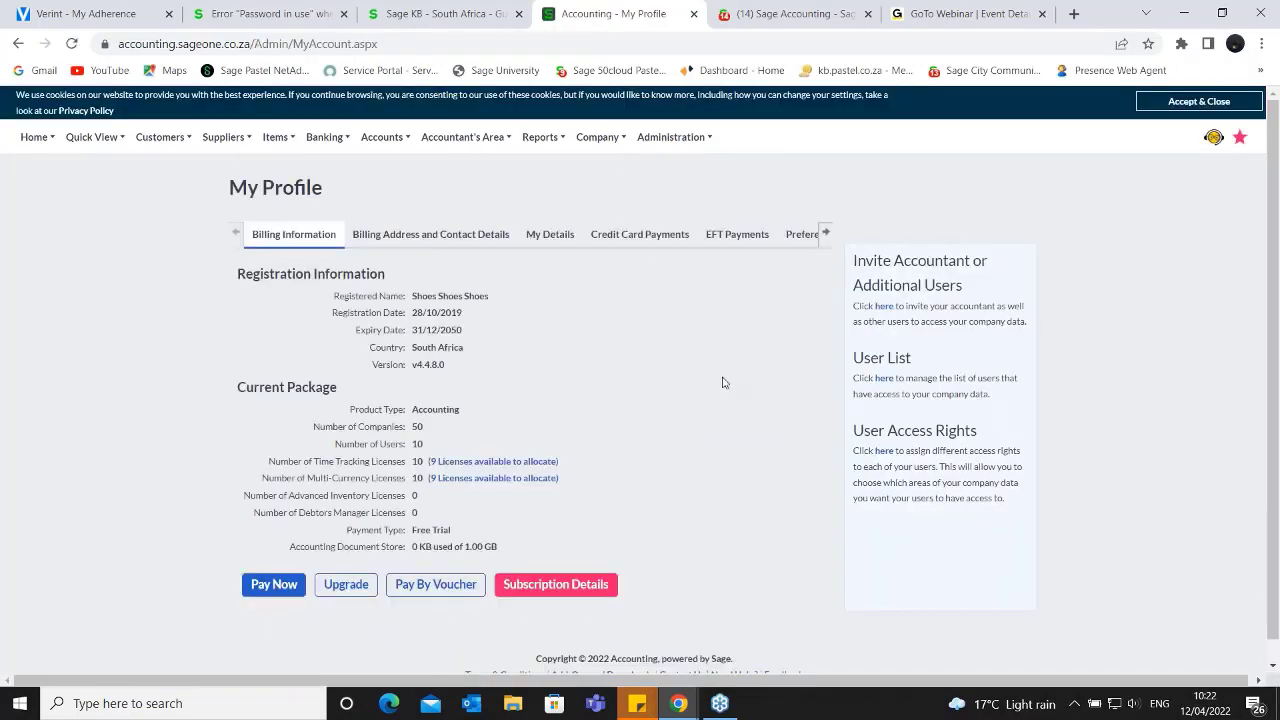
scroll(700, 381, down, 1)
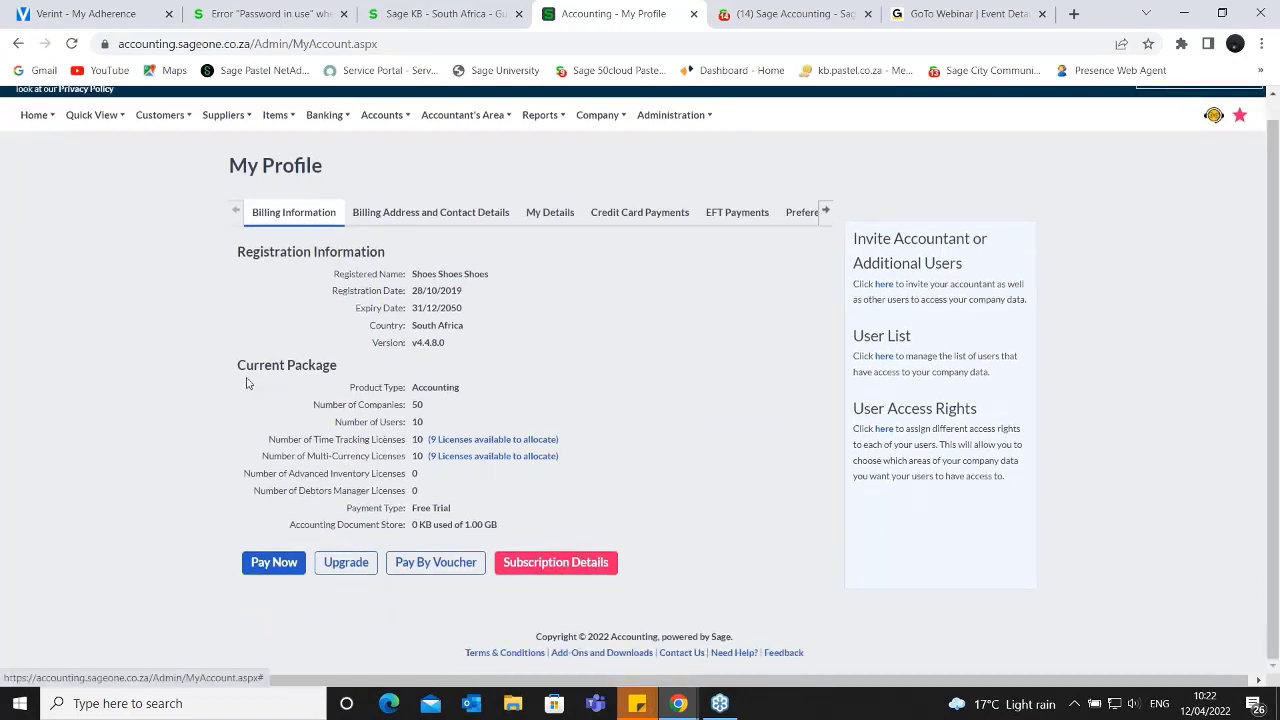
drag(244, 370, 443, 430)
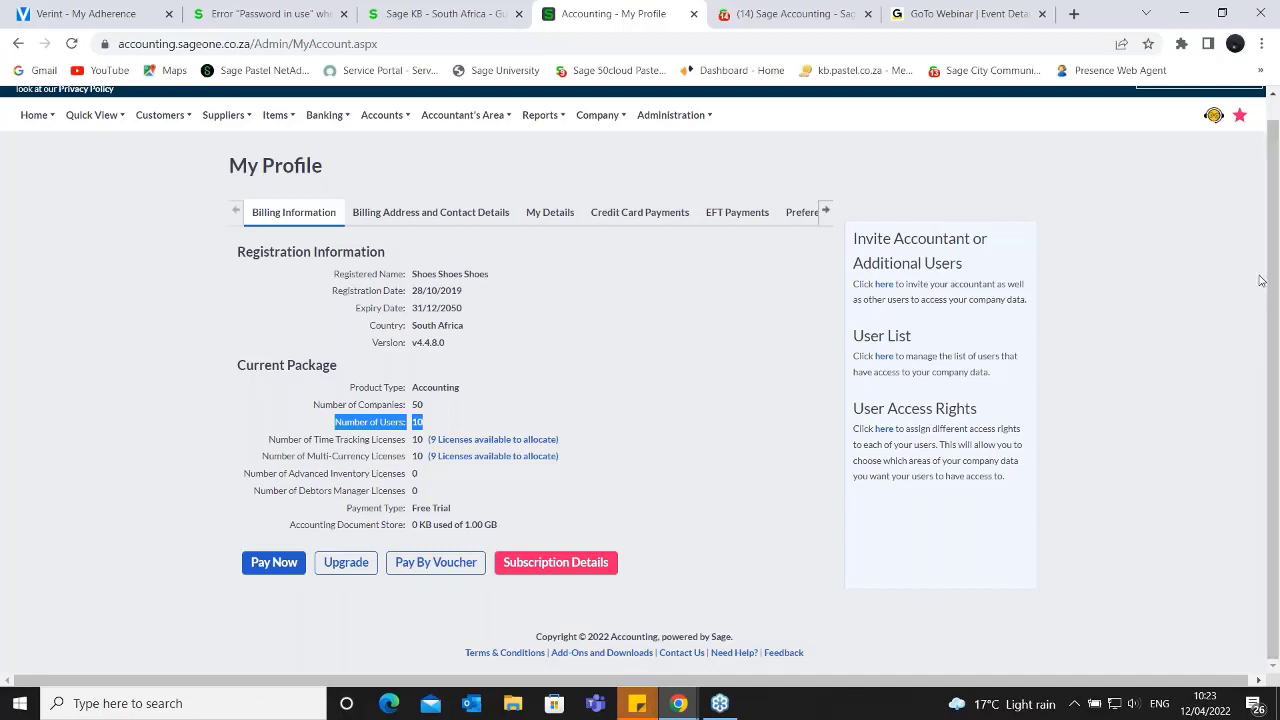
click(1262, 62)
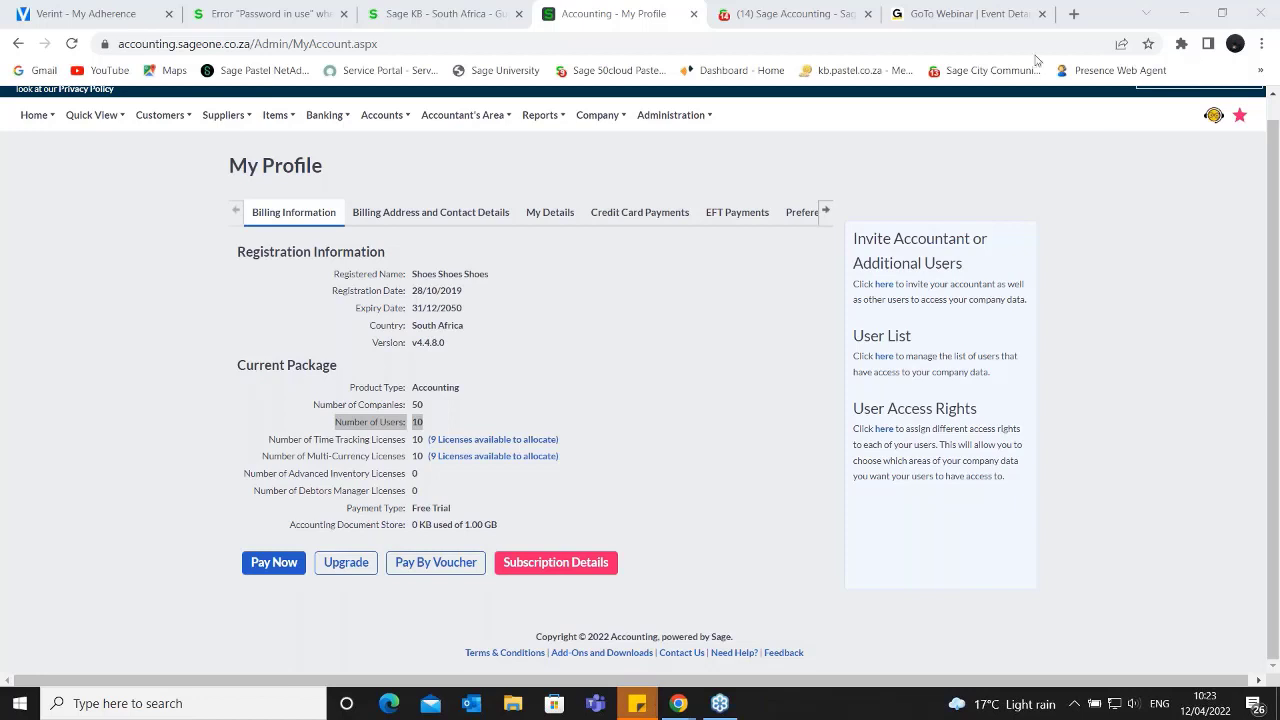
click(680, 119)
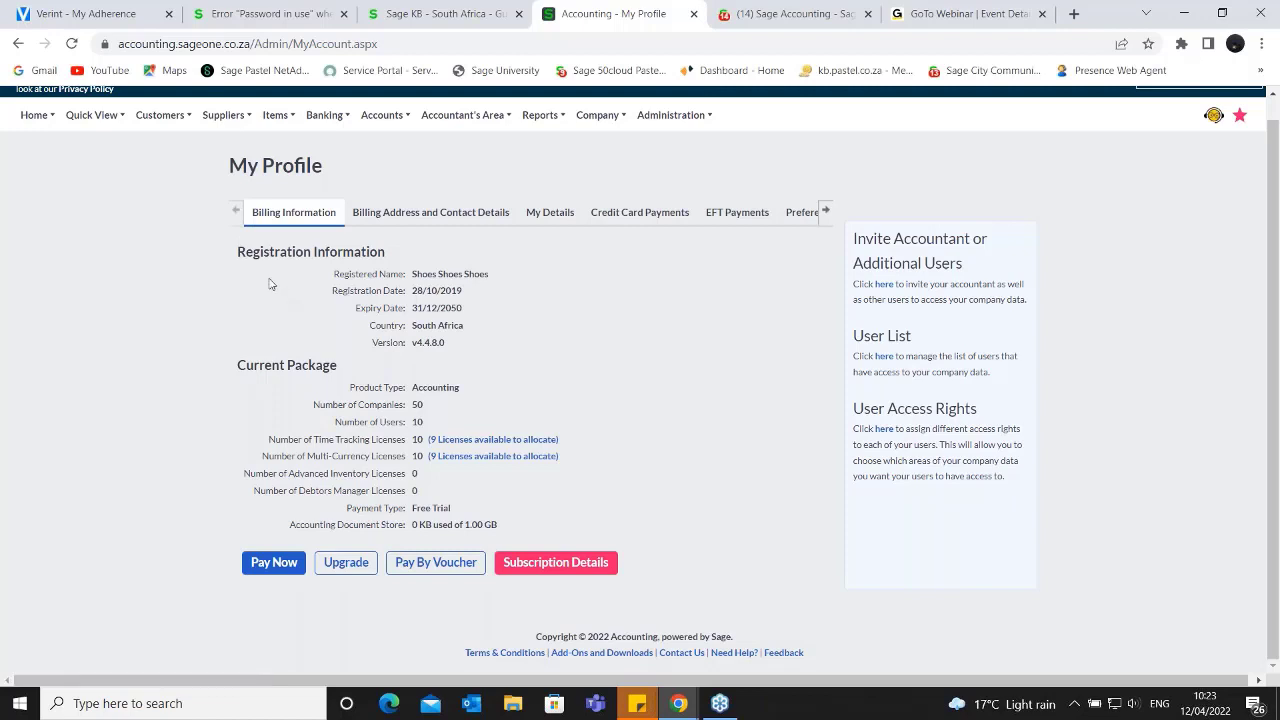
drag(274, 252, 386, 326)
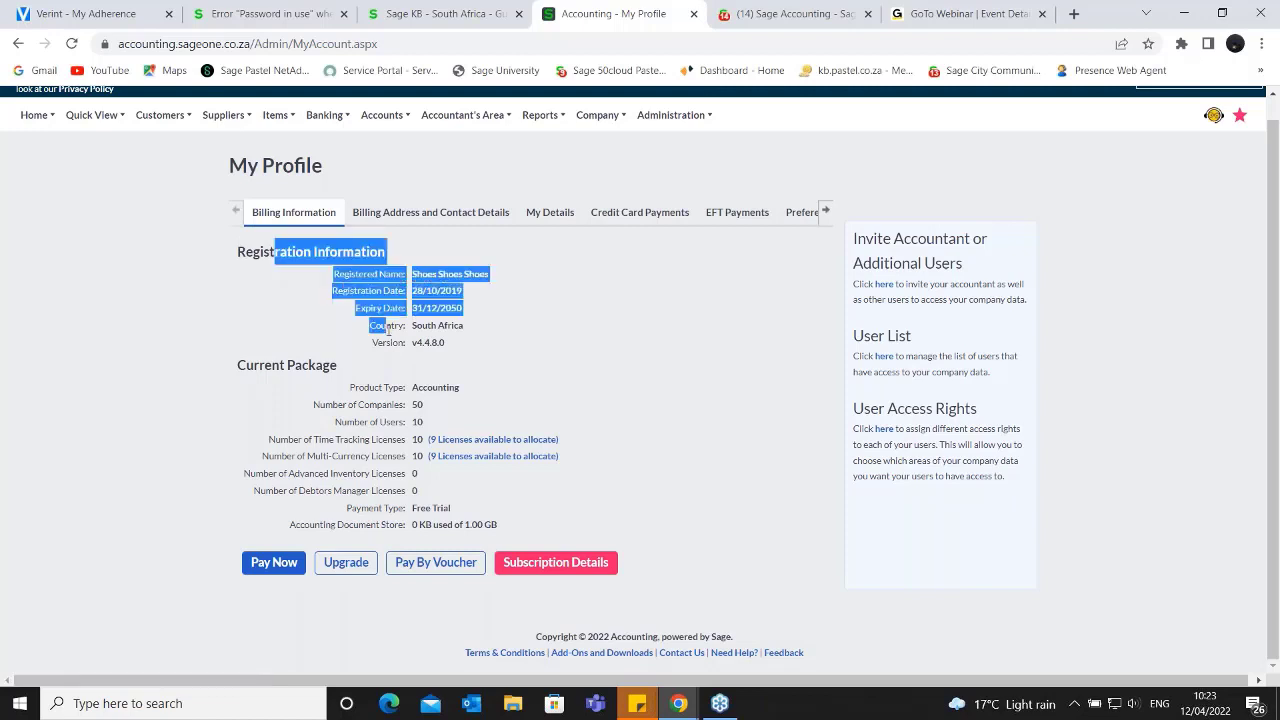
- Open Accountant Edition Users and start adding a new Accountant Edition user, making the email field ready for entry
click(693, 118)
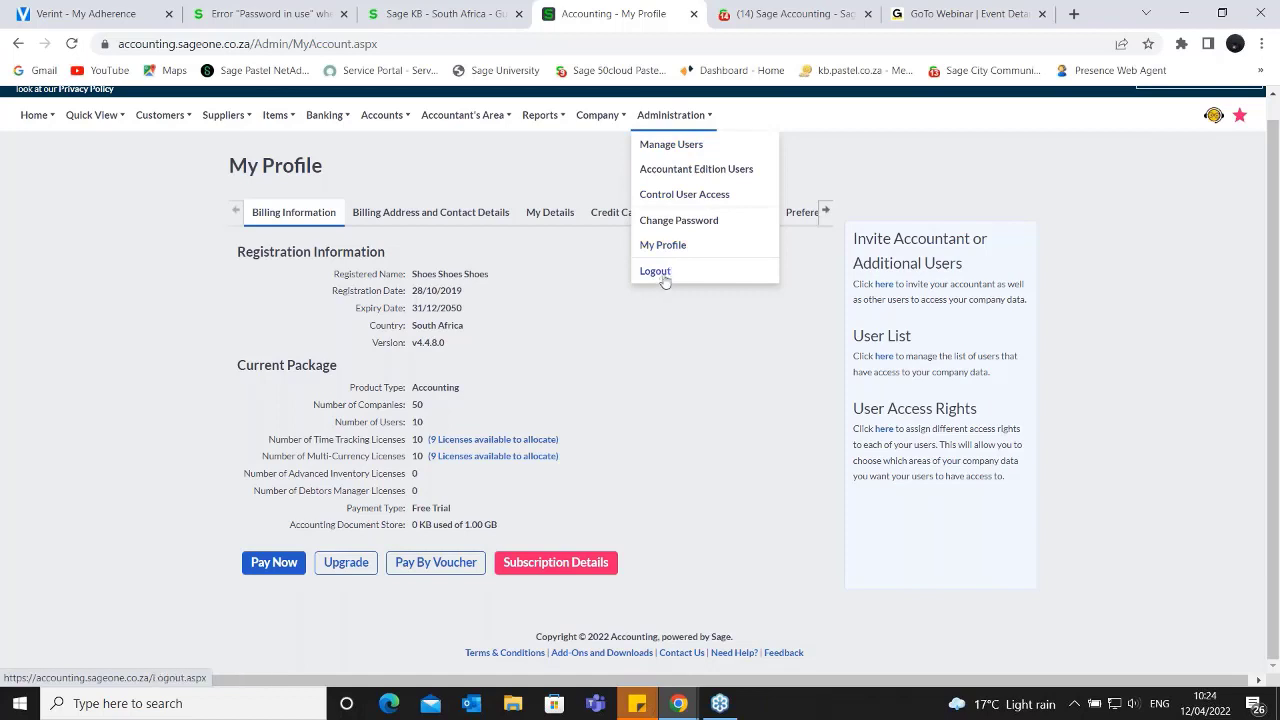
click(713, 173)
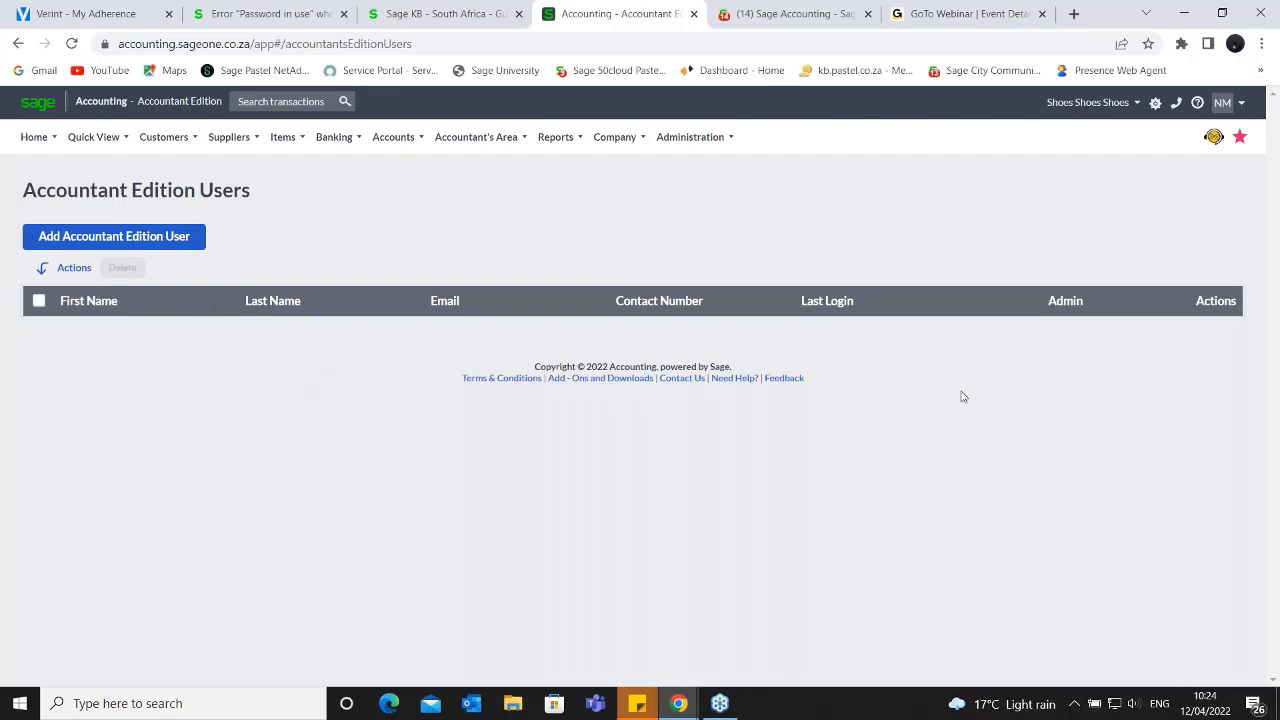
mouse_move(378, 152)
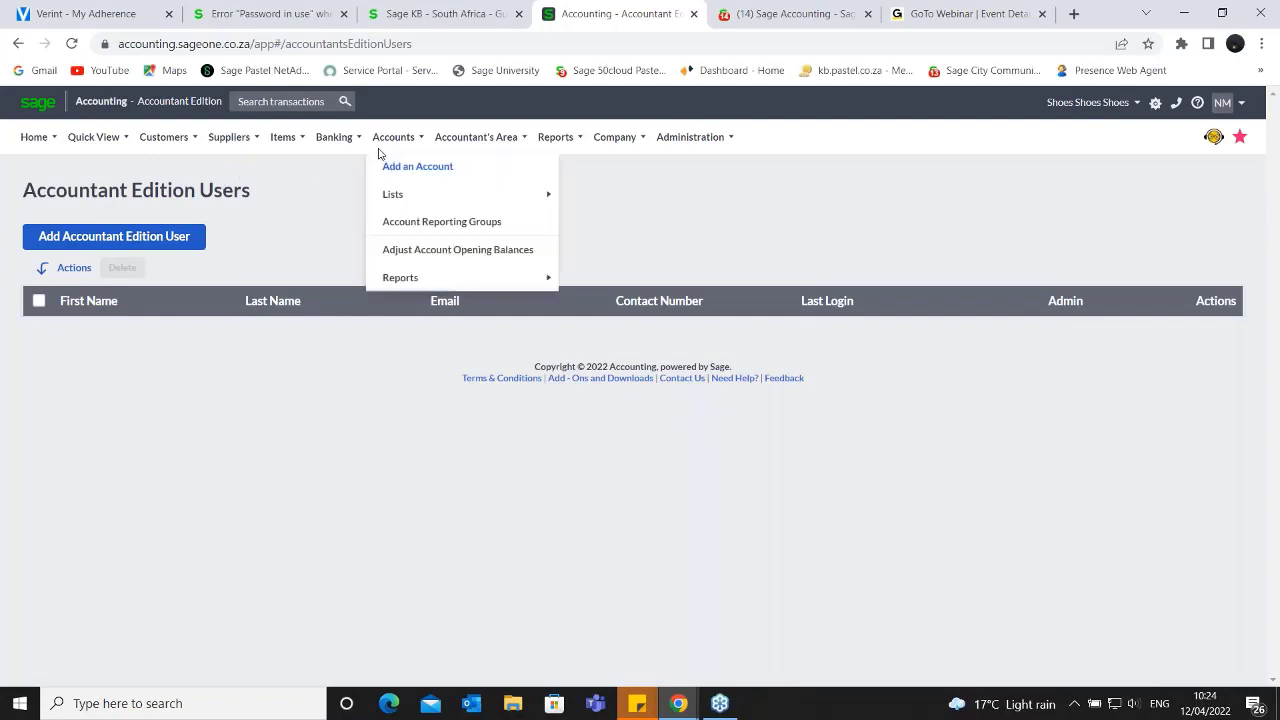
click(100, 238)
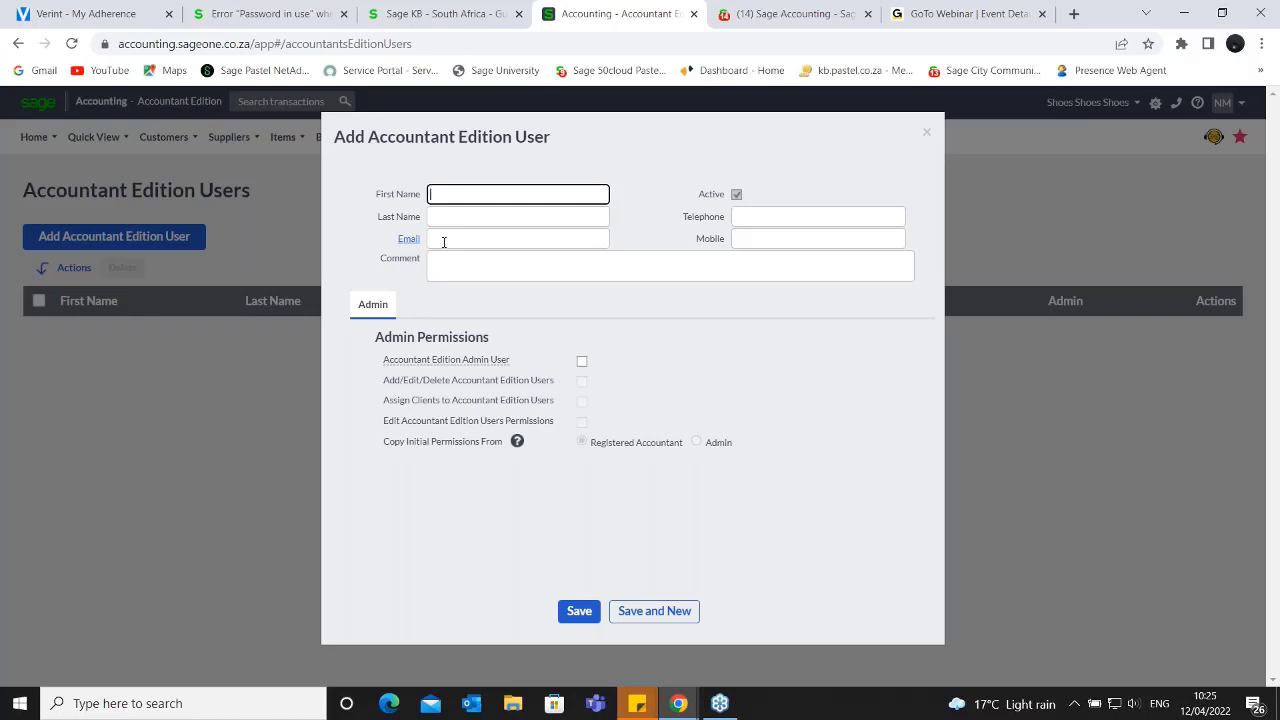
click(447, 238)
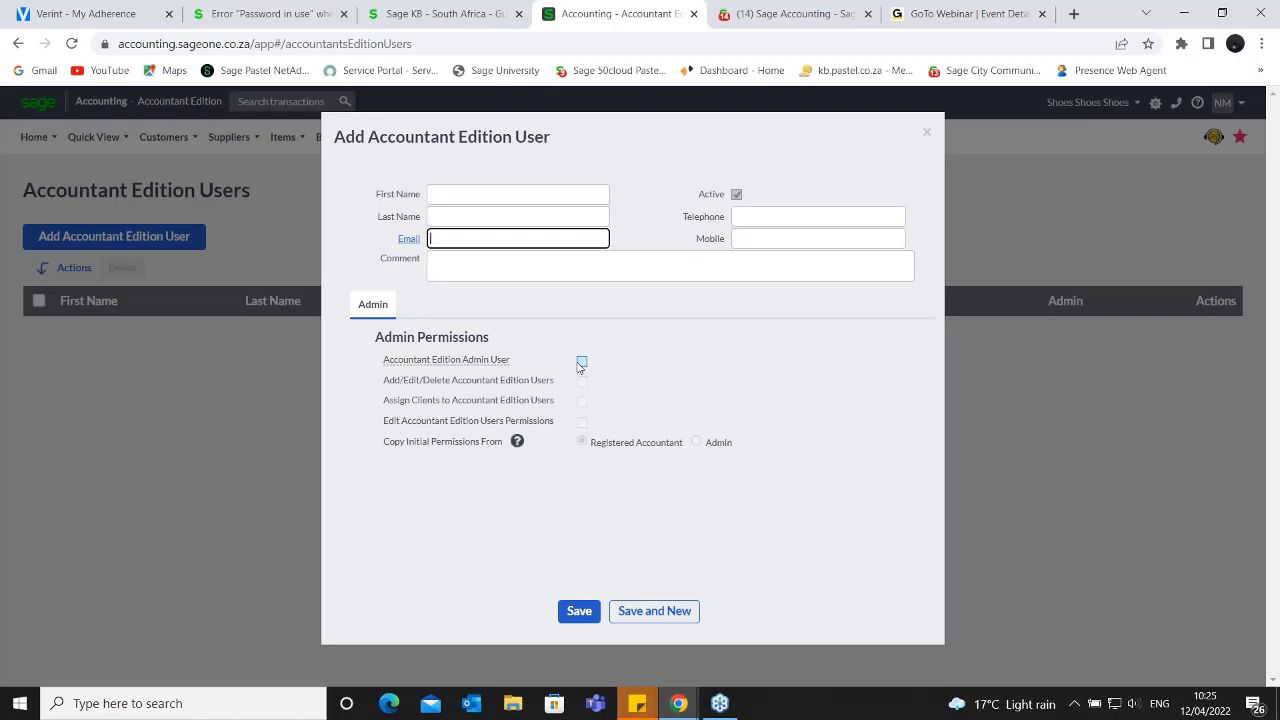
- Tick Accountant Edition Admin User, try the add/edit/delete users and assign clients permissions, and close the form without saving
click(581, 363)
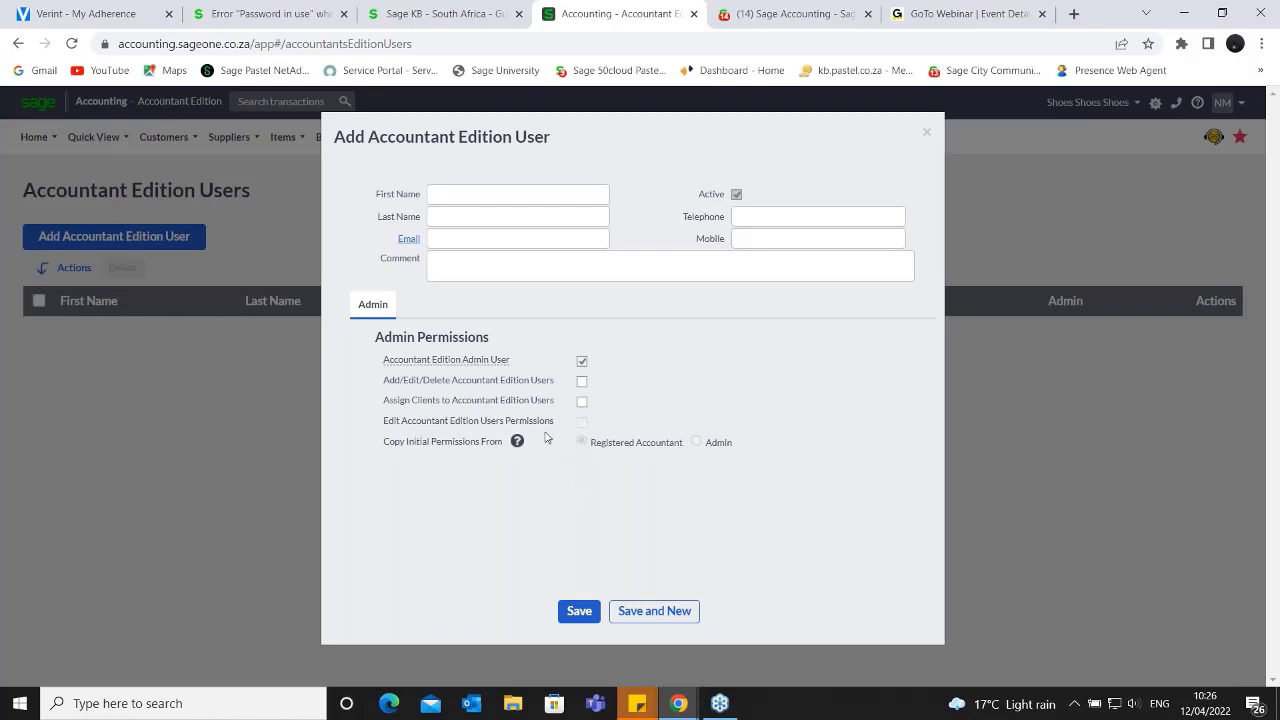
click(582, 382)
click(583, 403)
click(583, 403)
click(582, 381)
click(514, 194)
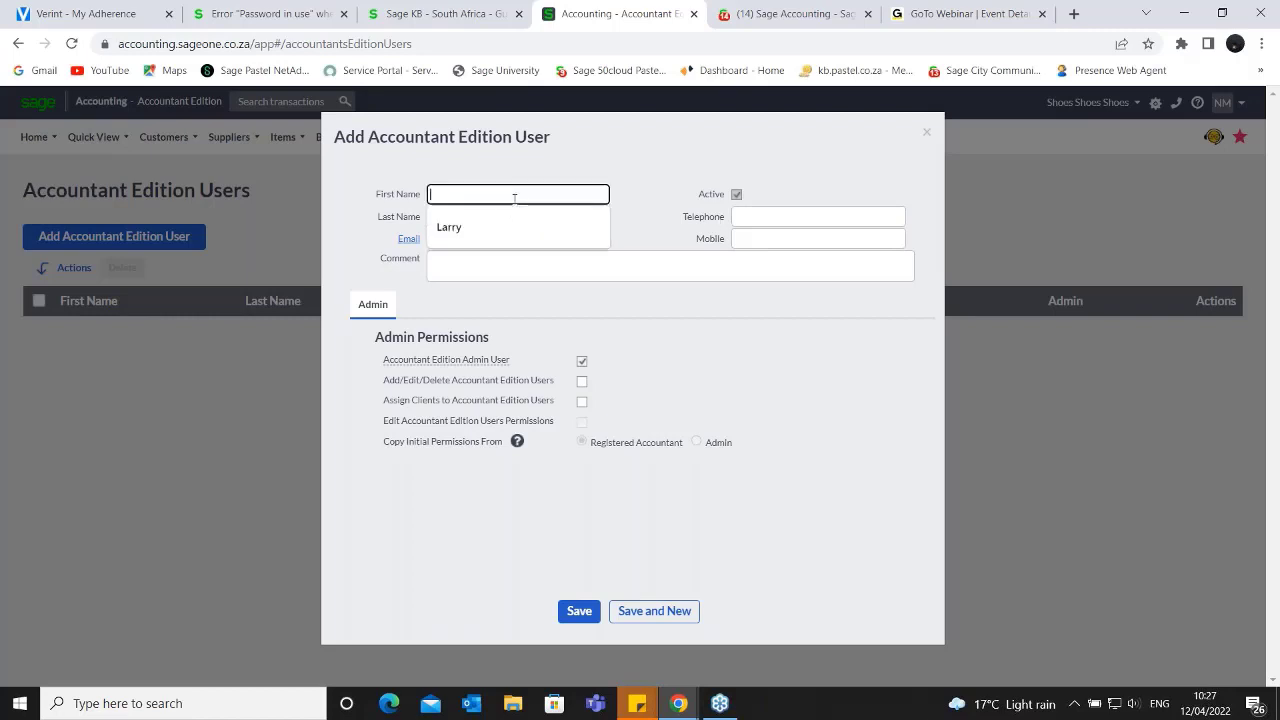
click(667, 377)
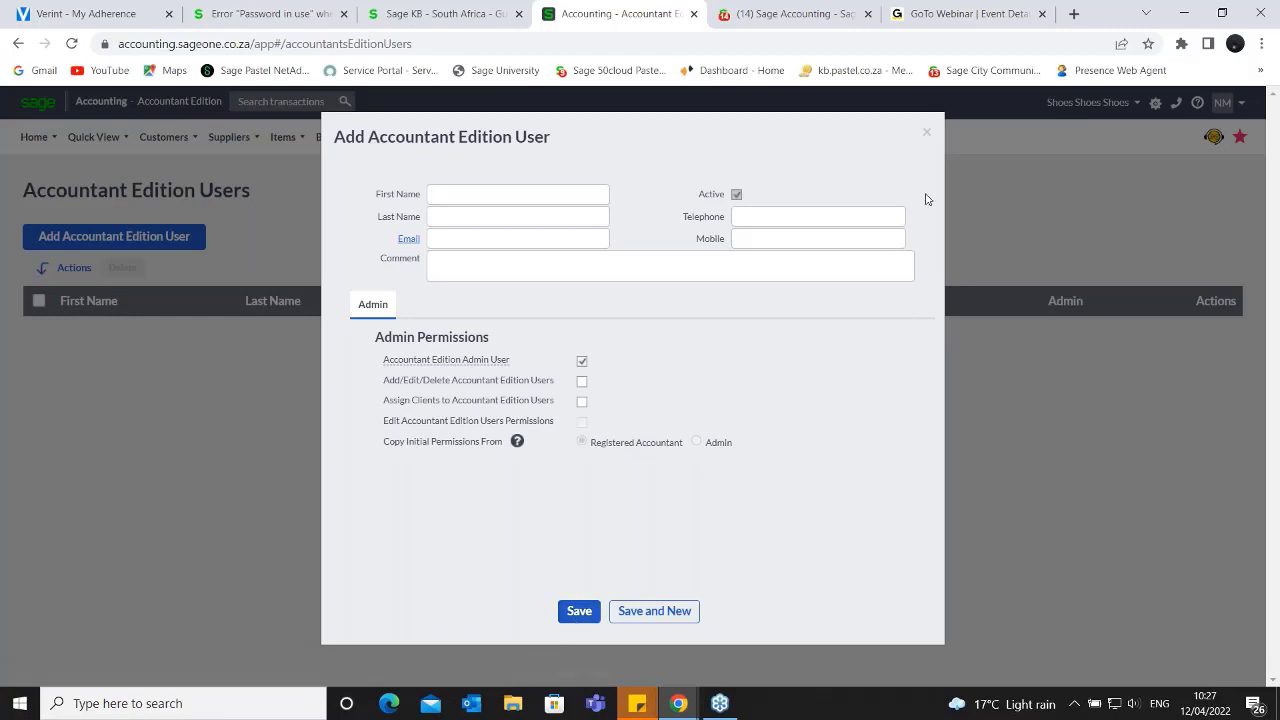
click(928, 136)
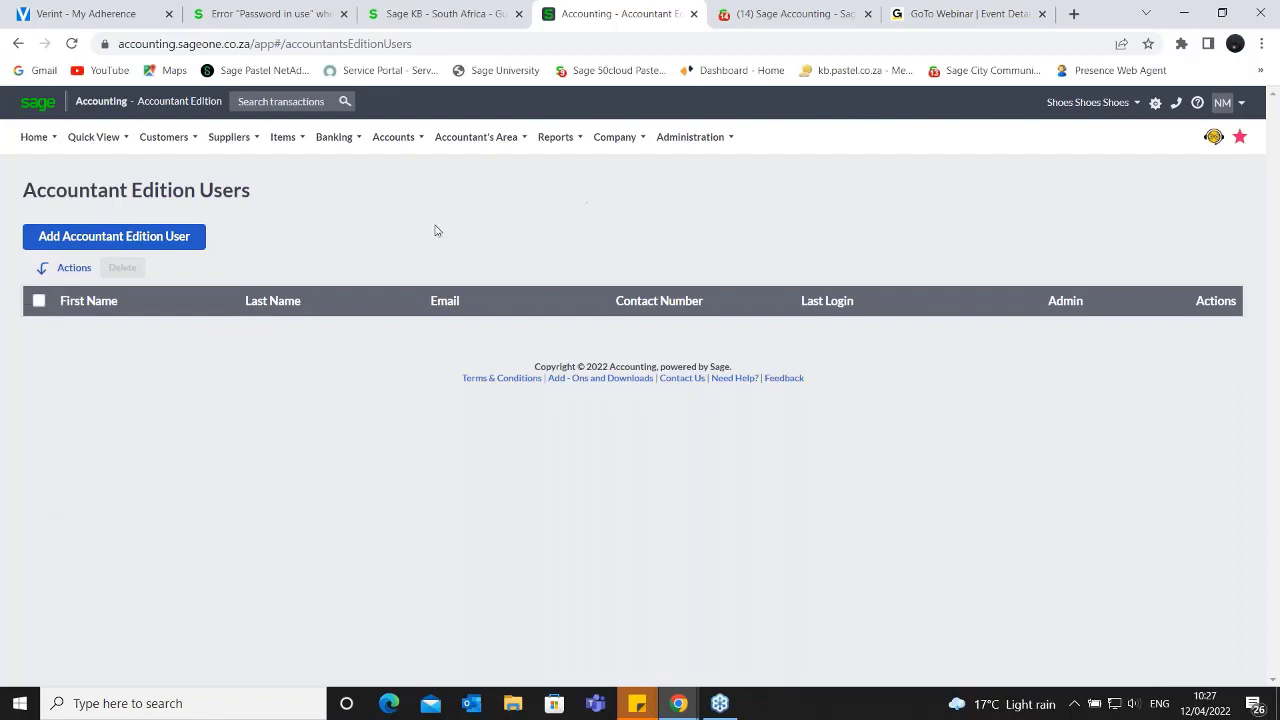
- Open Manage Users and highlight the notice about the users remaining on the subscription
click(722, 140)
click(1258, 51)
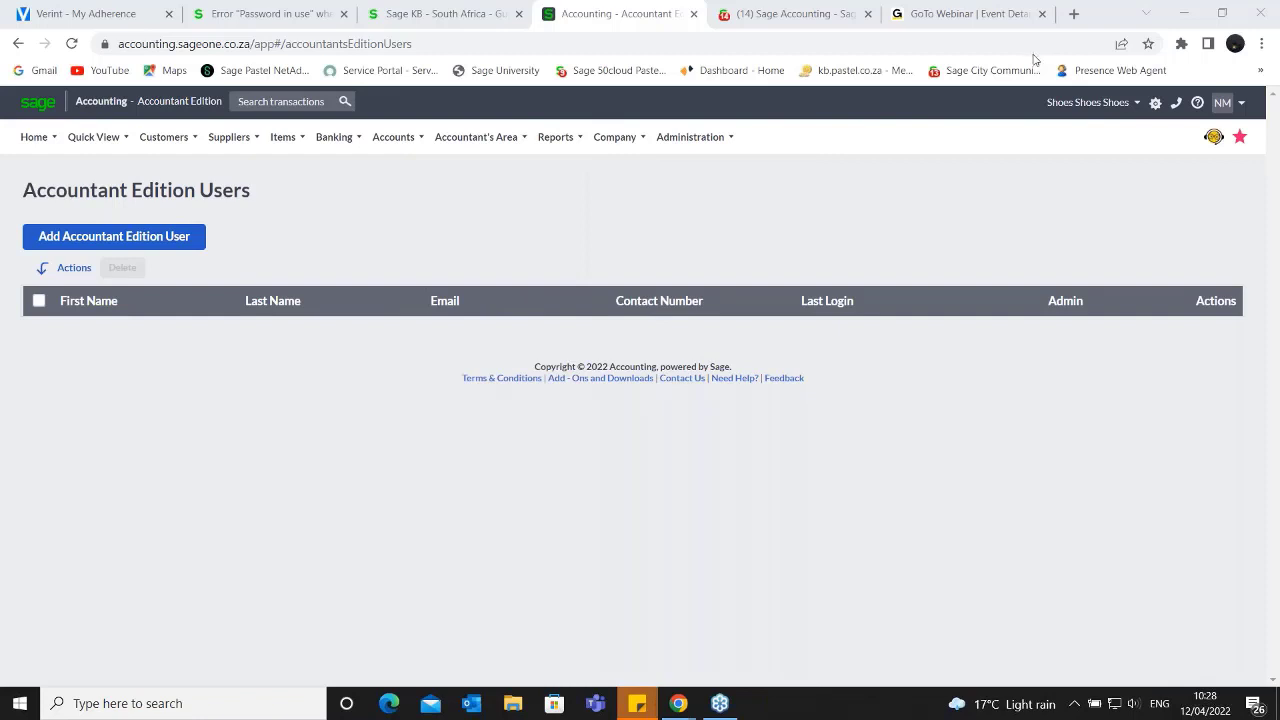
click(734, 138)
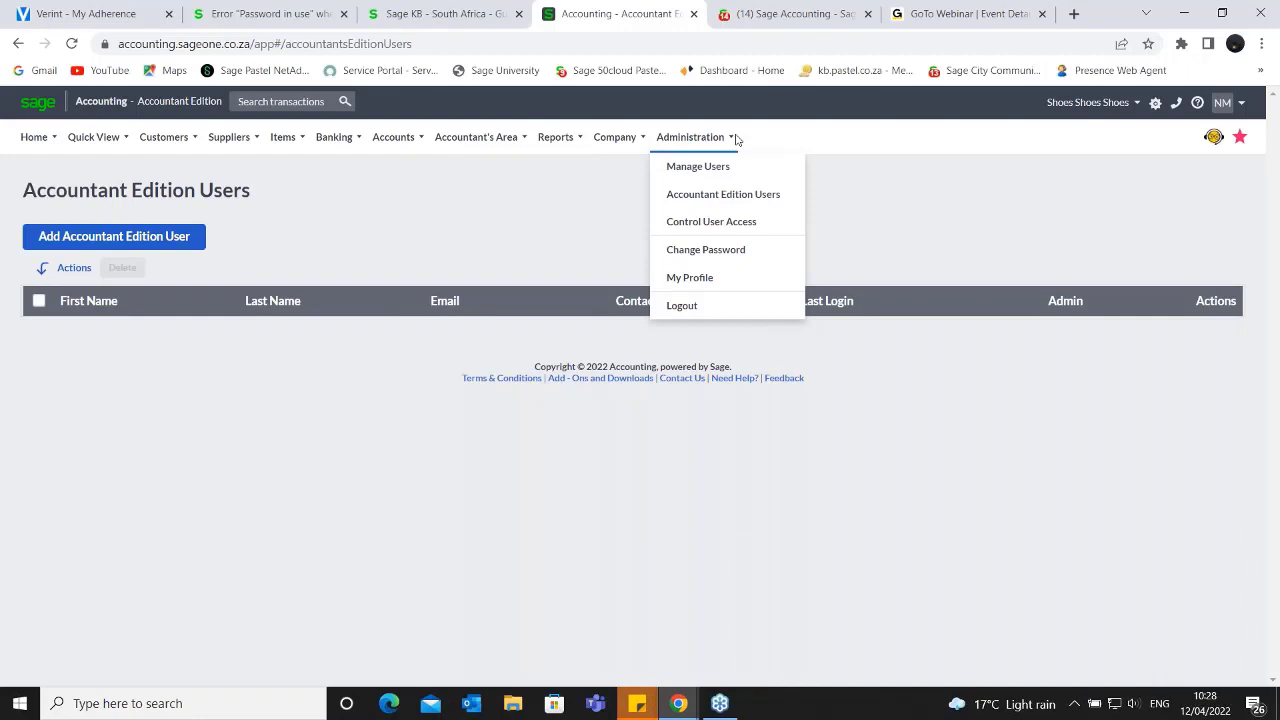
click(705, 166)
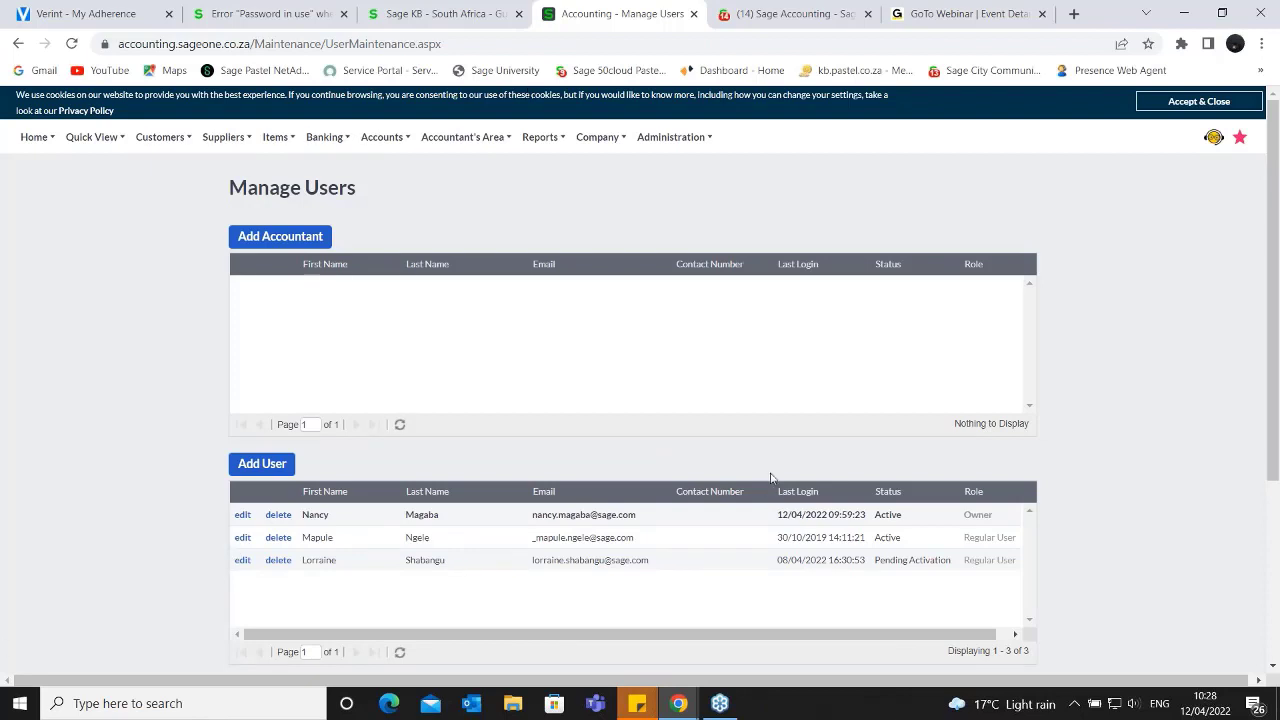
scroll(782, 457, down, 3)
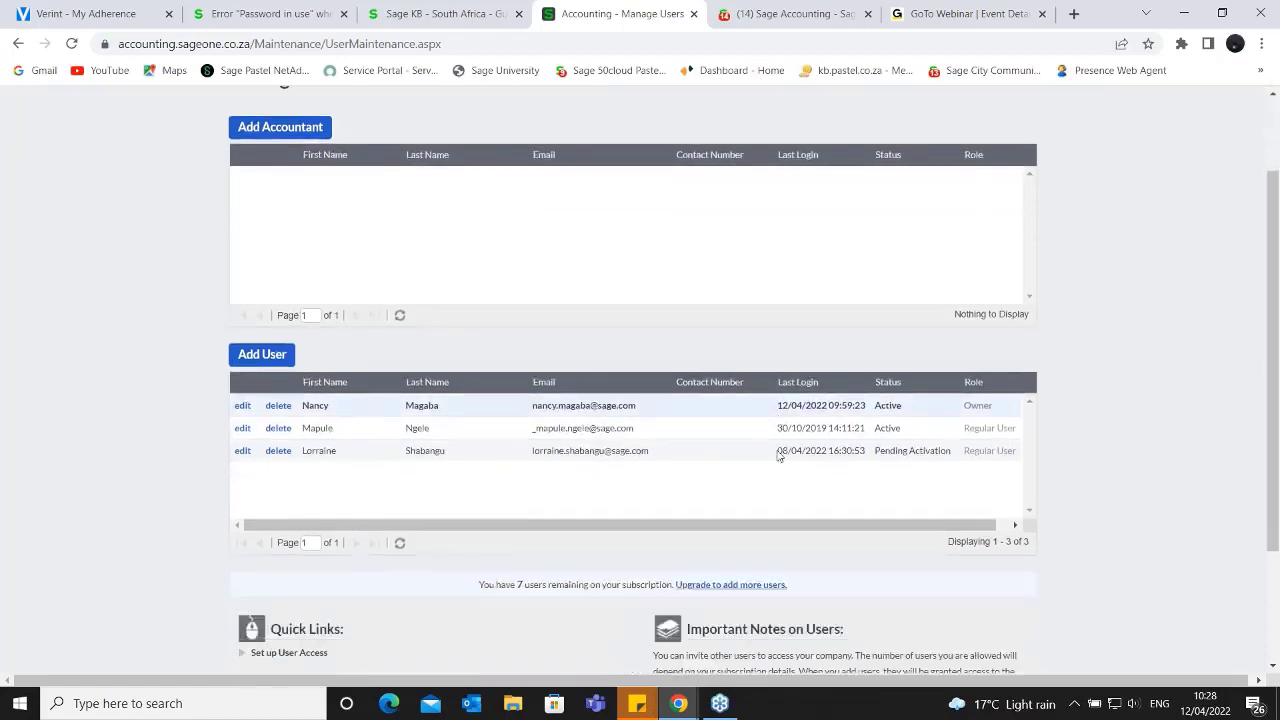
scroll(372, 566, up, 3)
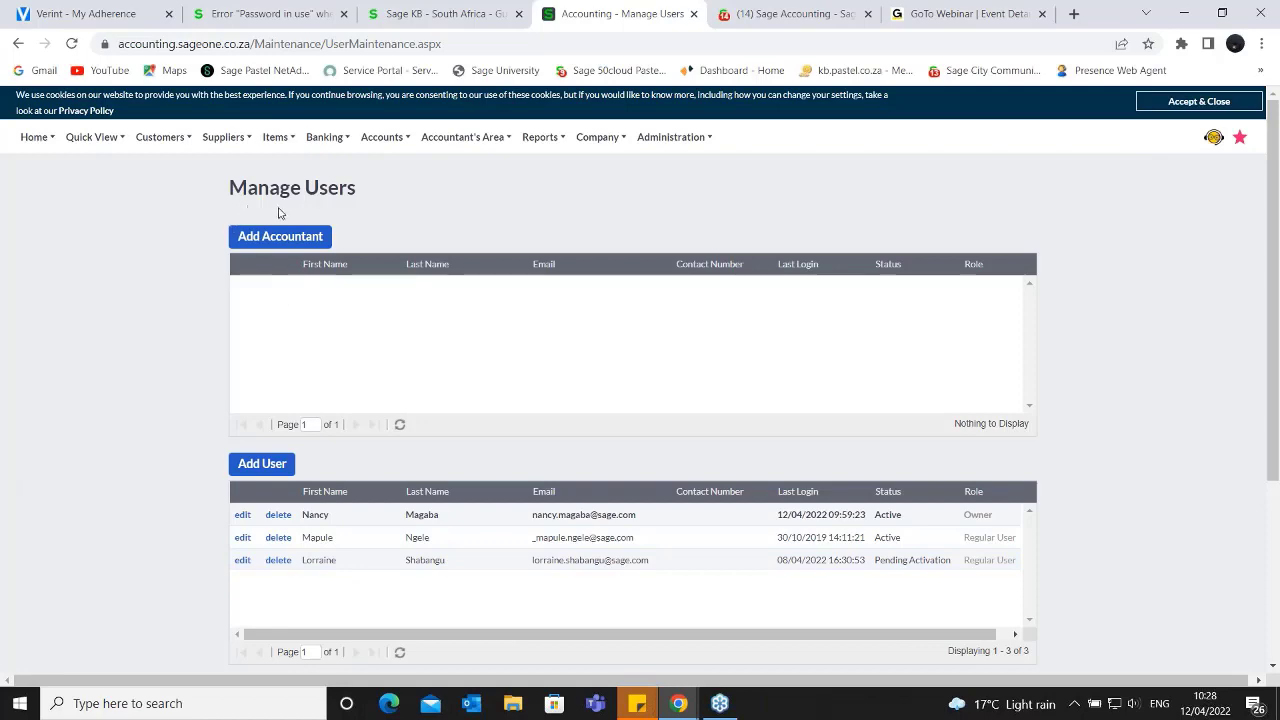
scroll(278, 210, down, 2)
scroll(268, 311, down, 1)
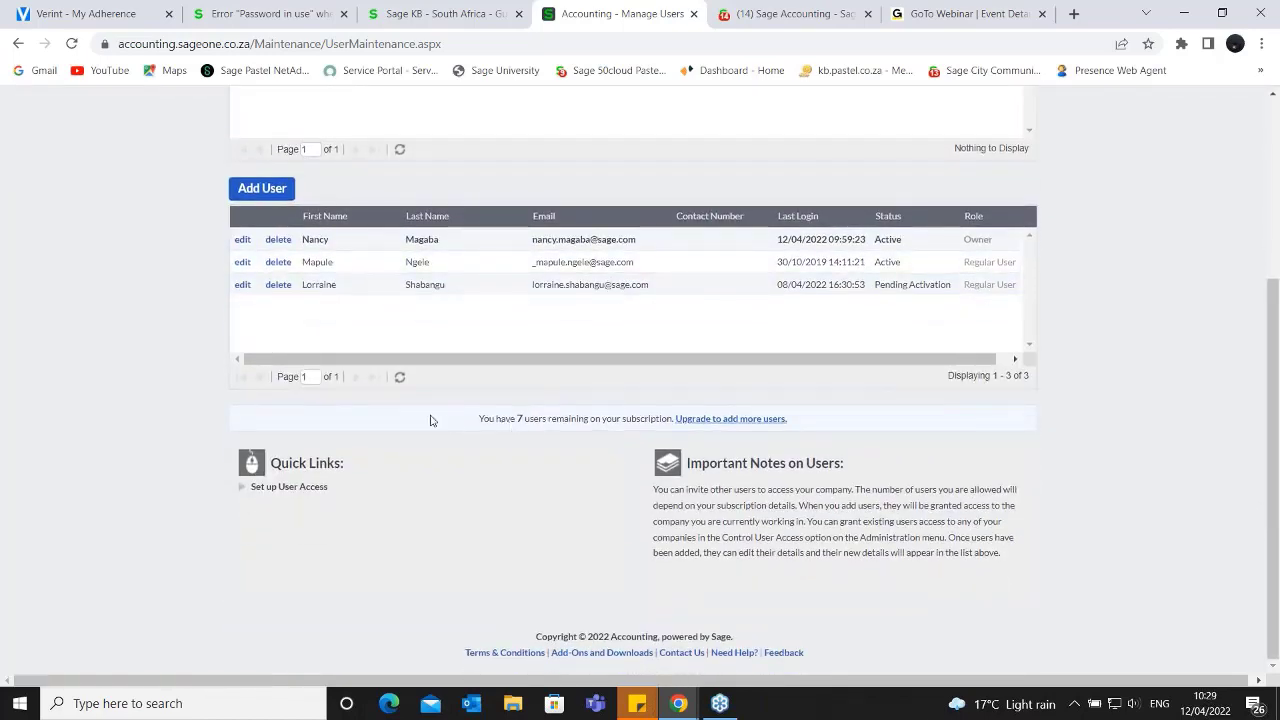
drag(428, 420, 797, 434)
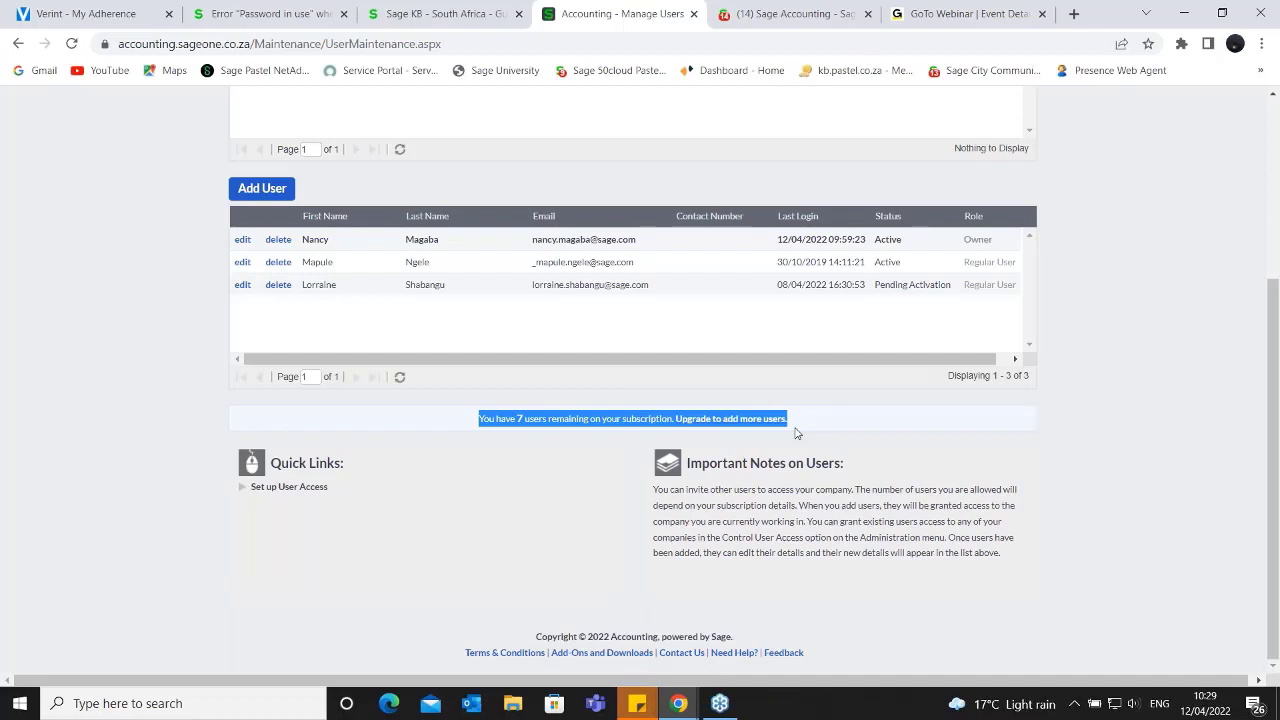
- Examine the accountant and user sections of the Manage Users page and clear the text highlight
scroll(817, 278, up, 3)
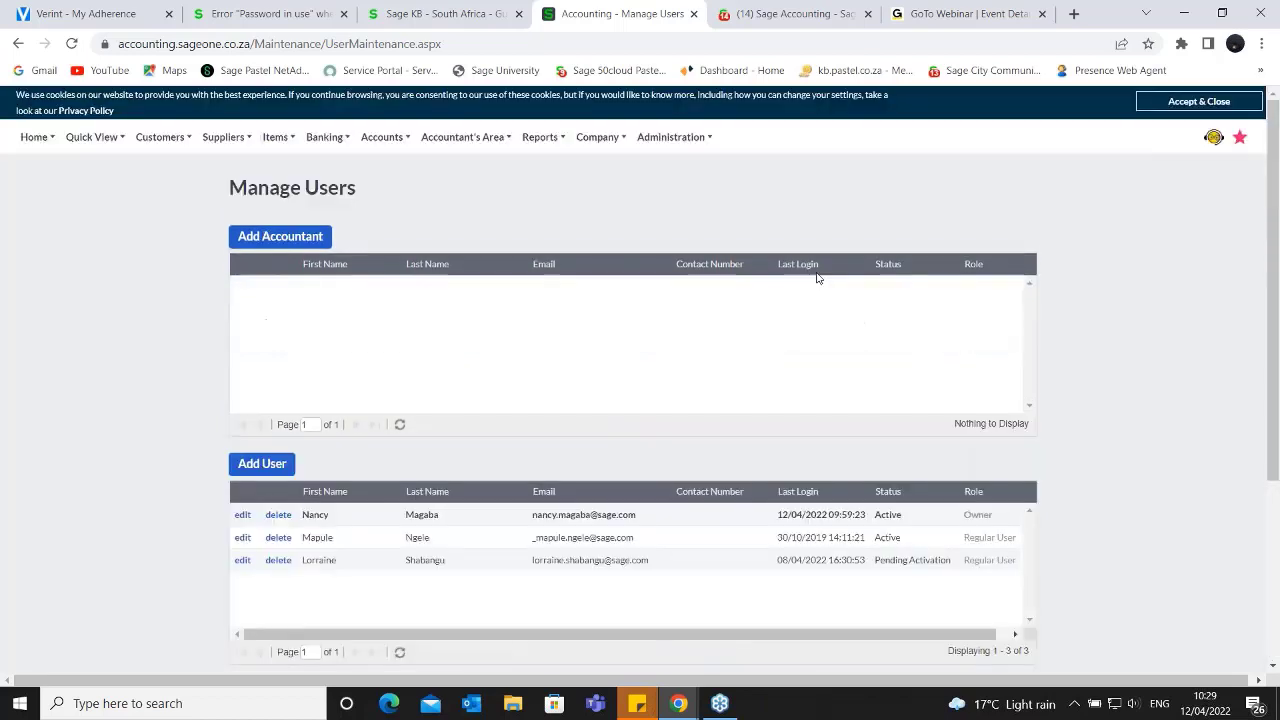
click(710, 137)
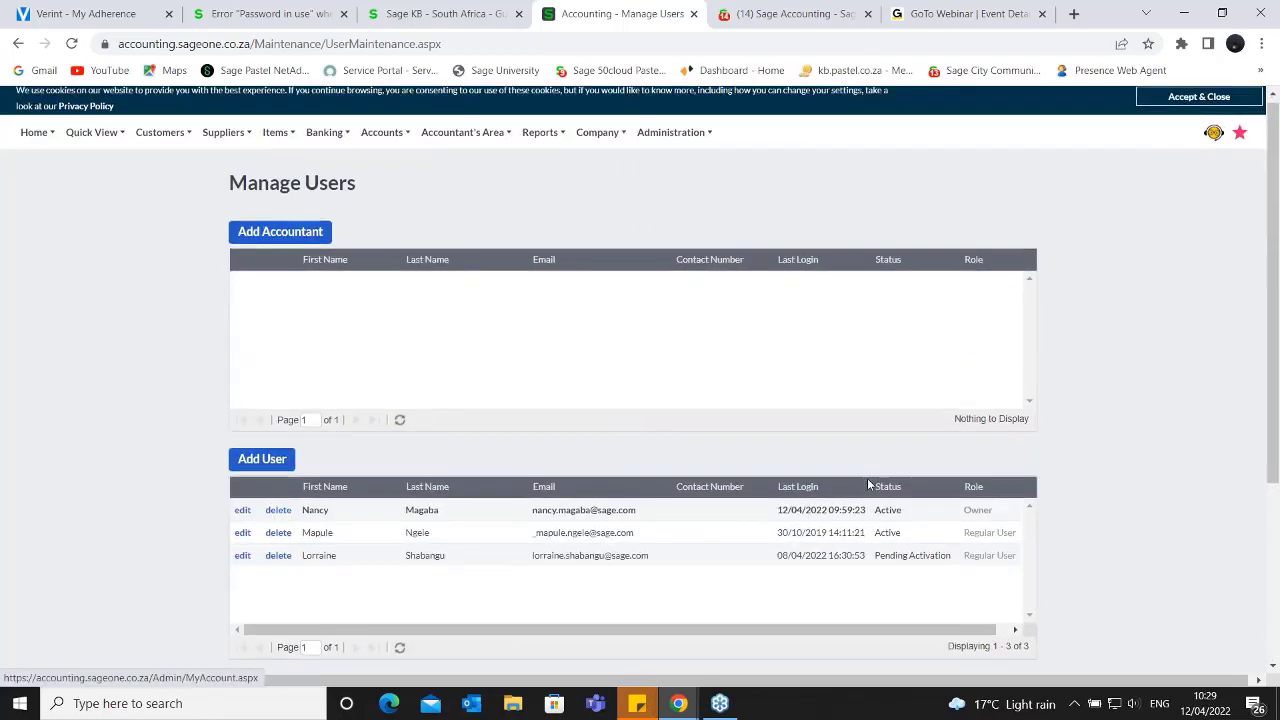
scroll(868, 484, down, 3)
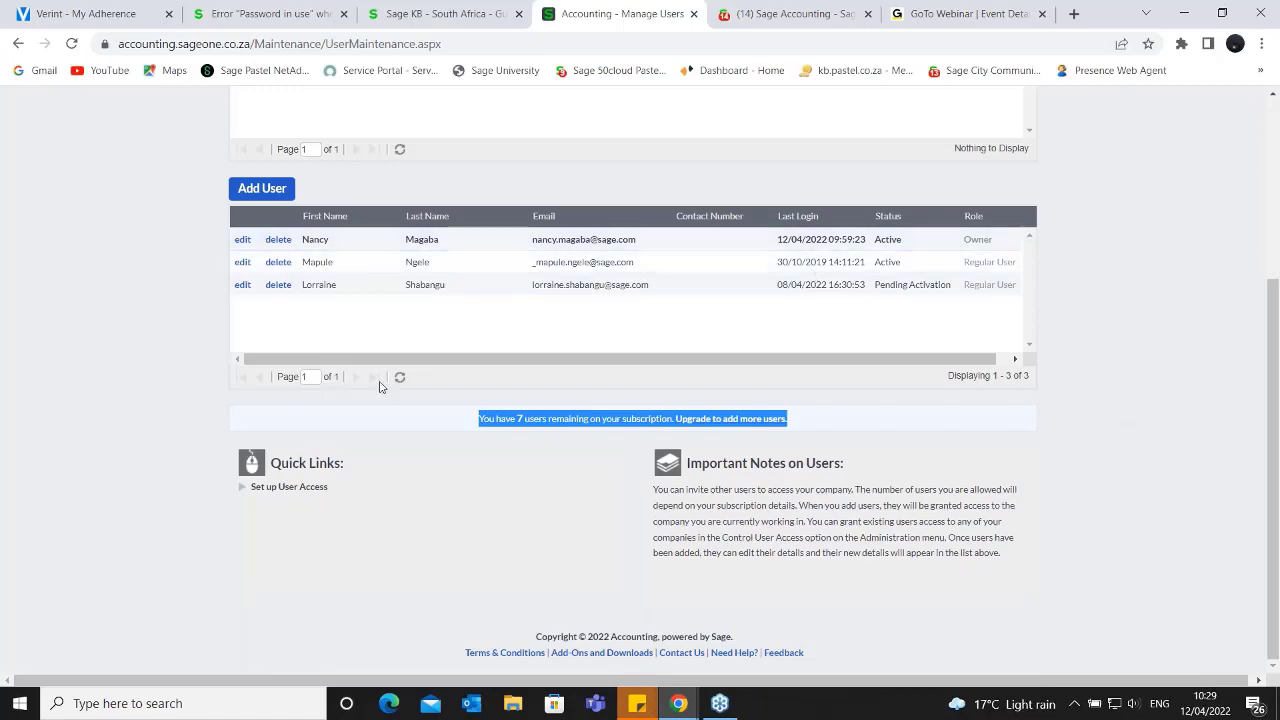
scroll(361, 361, up, 1)
scroll(361, 361, up, 3)
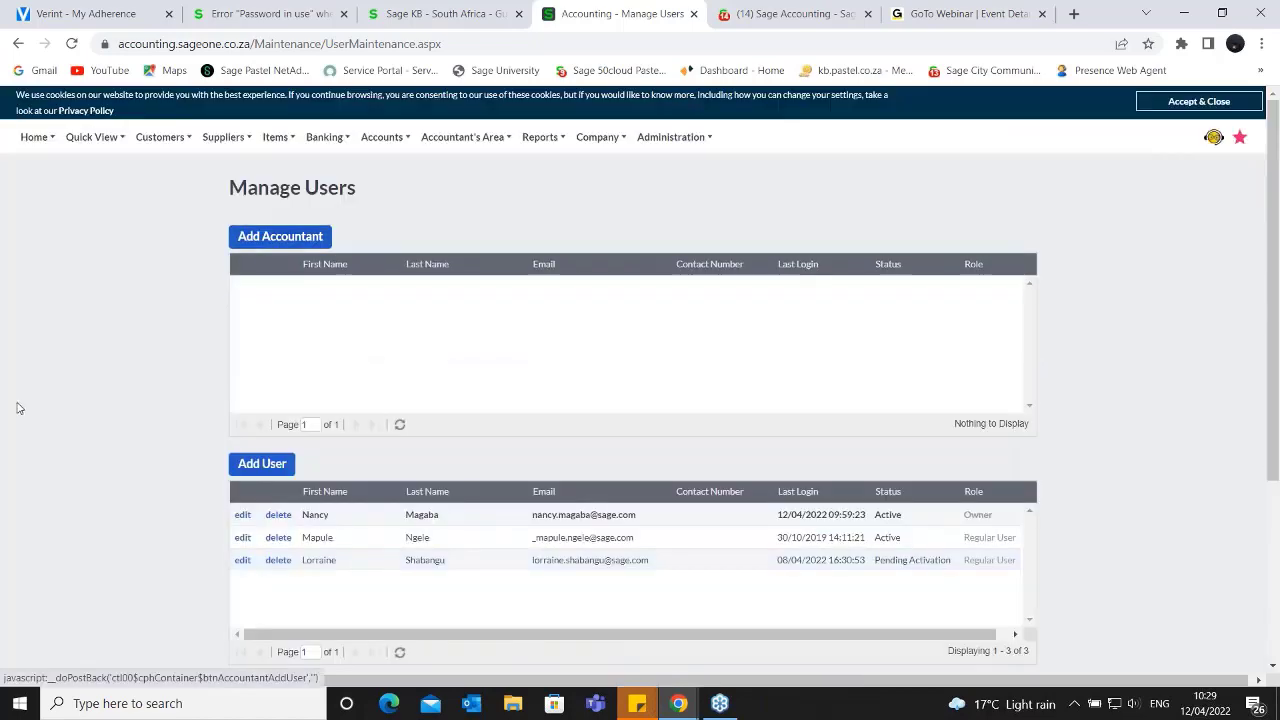
scroll(294, 477, down, 3)
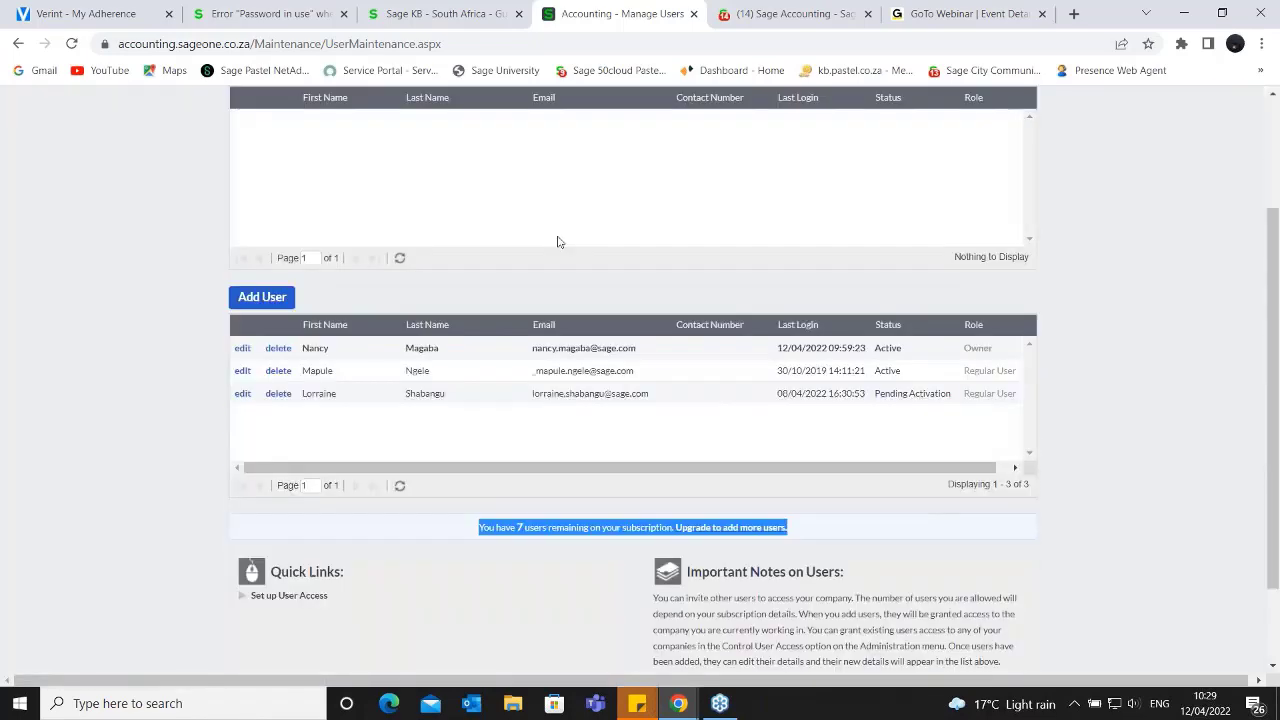
scroll(557, 240, up, 3)
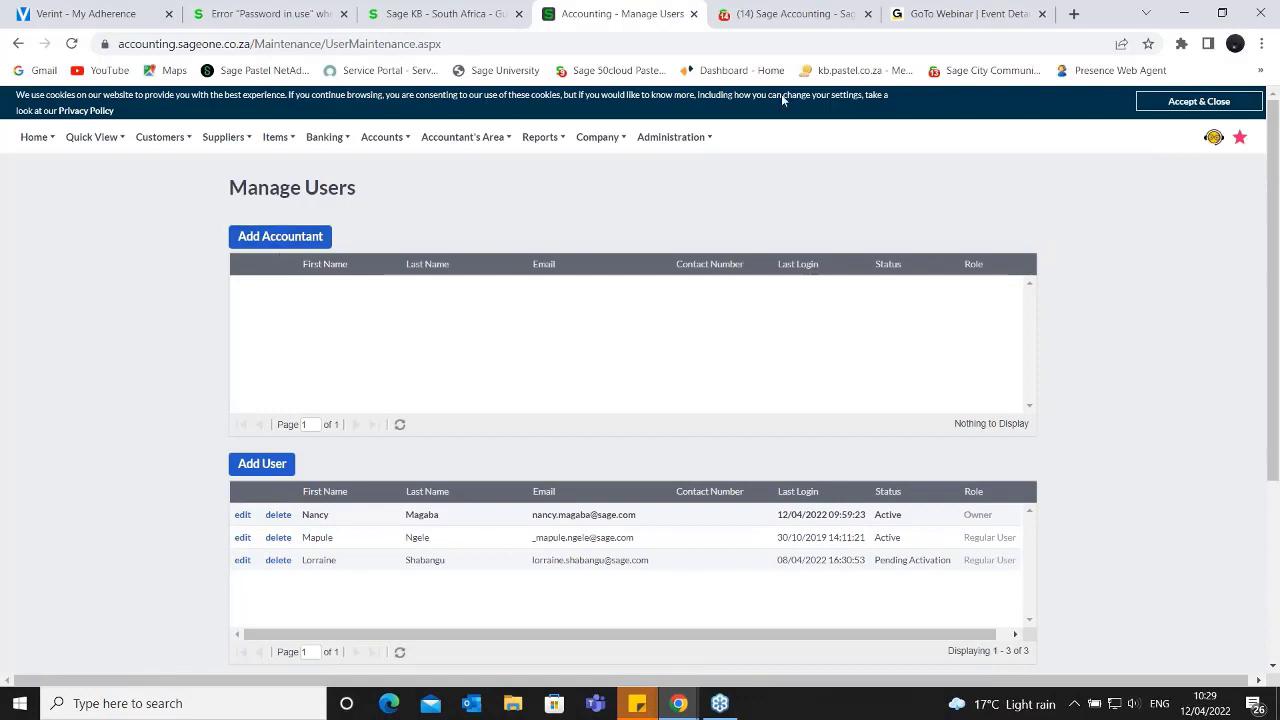
click(692, 148)
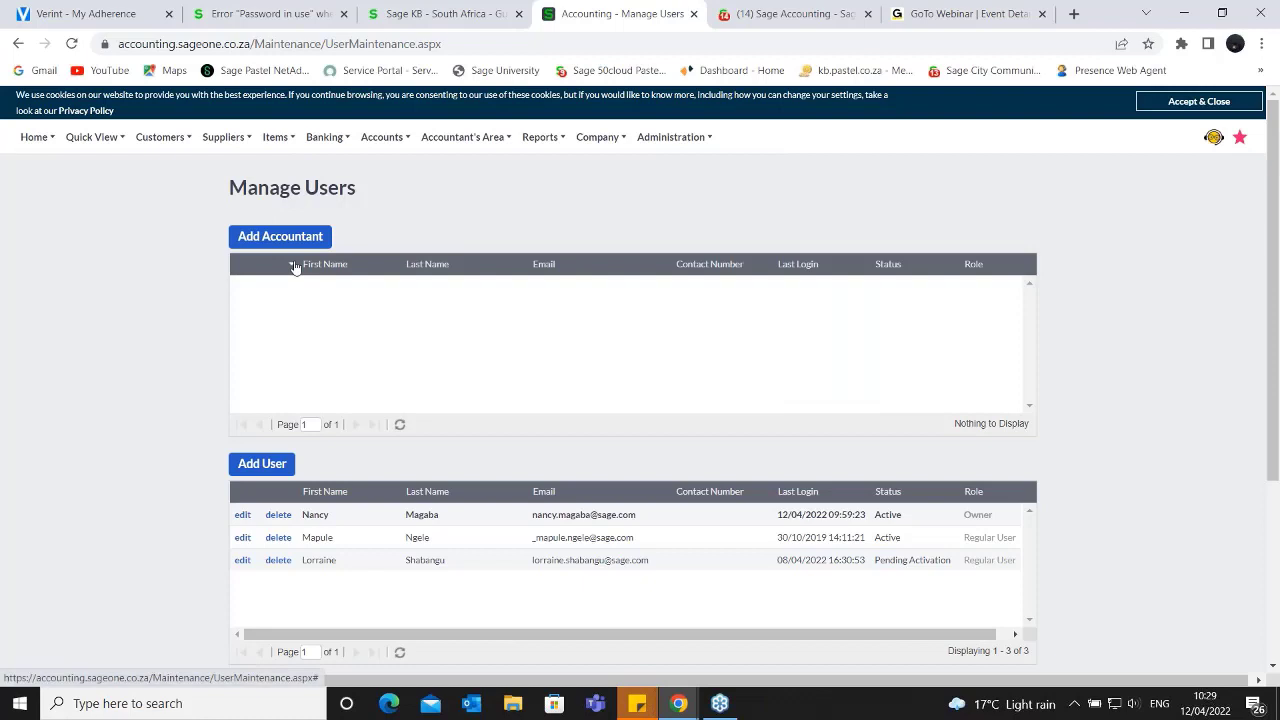
- Check the Role column in the user list and return to the edit and delete options
scroll(383, 394, down, 1)
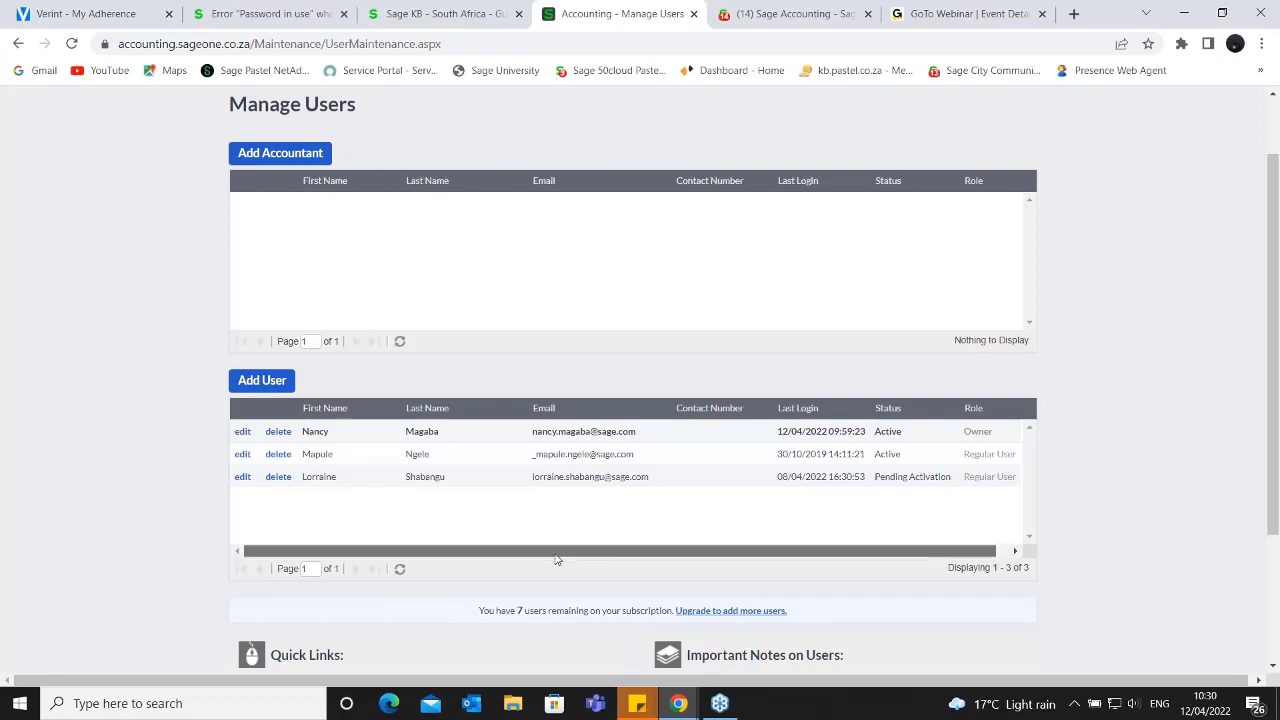
drag(562, 550, 1040, 434)
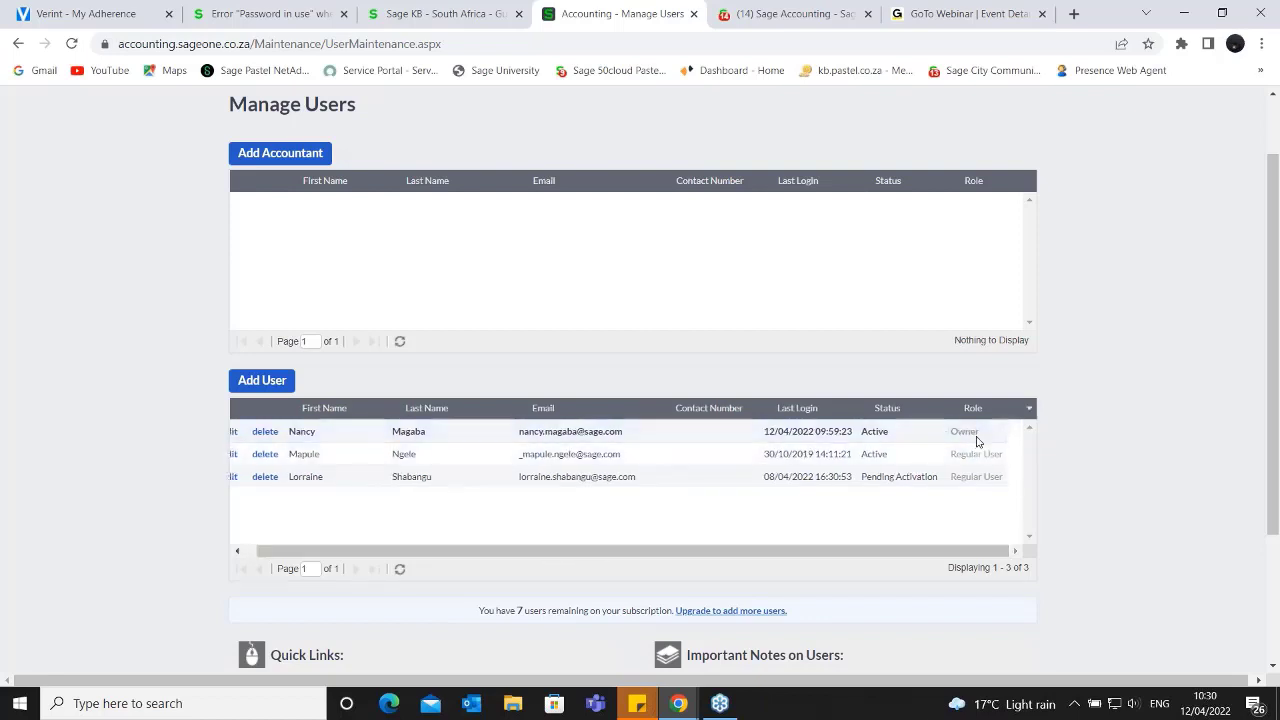
drag(971, 411, 977, 449)
drag(292, 552, 230, 492)
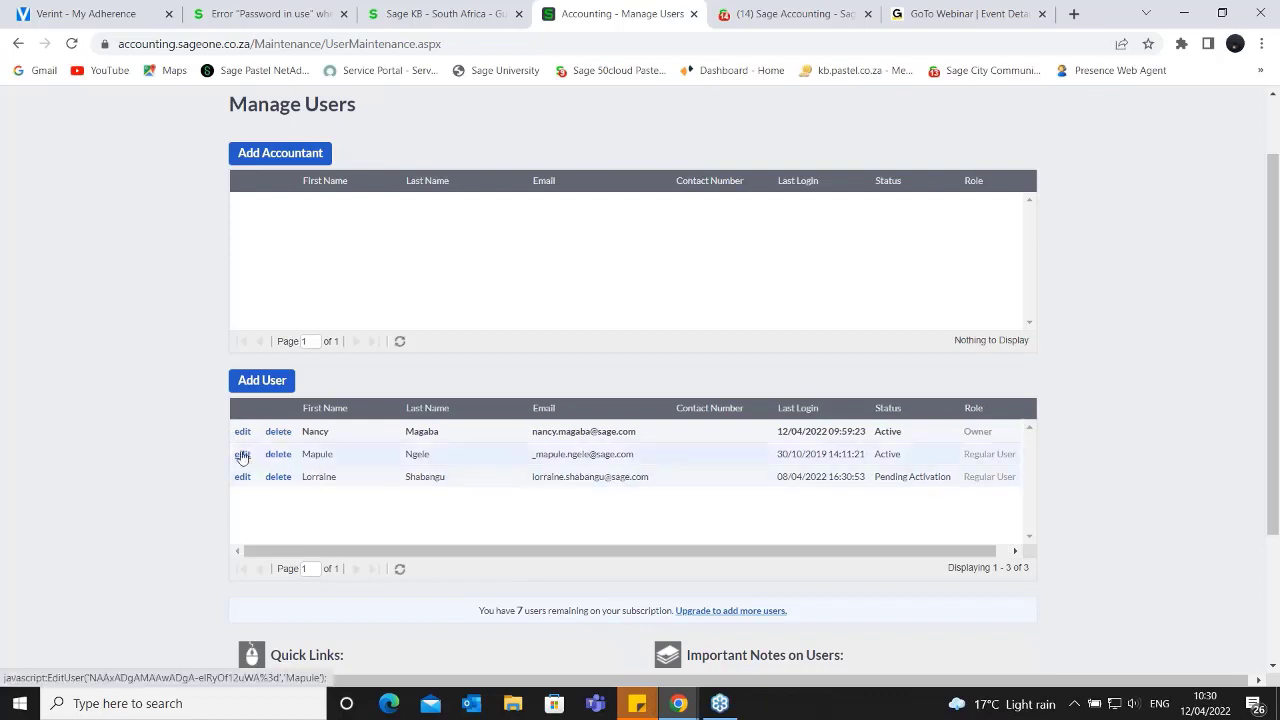
- Open the second listed user for editing and look through the contact details, user type and notes
click(242, 454)
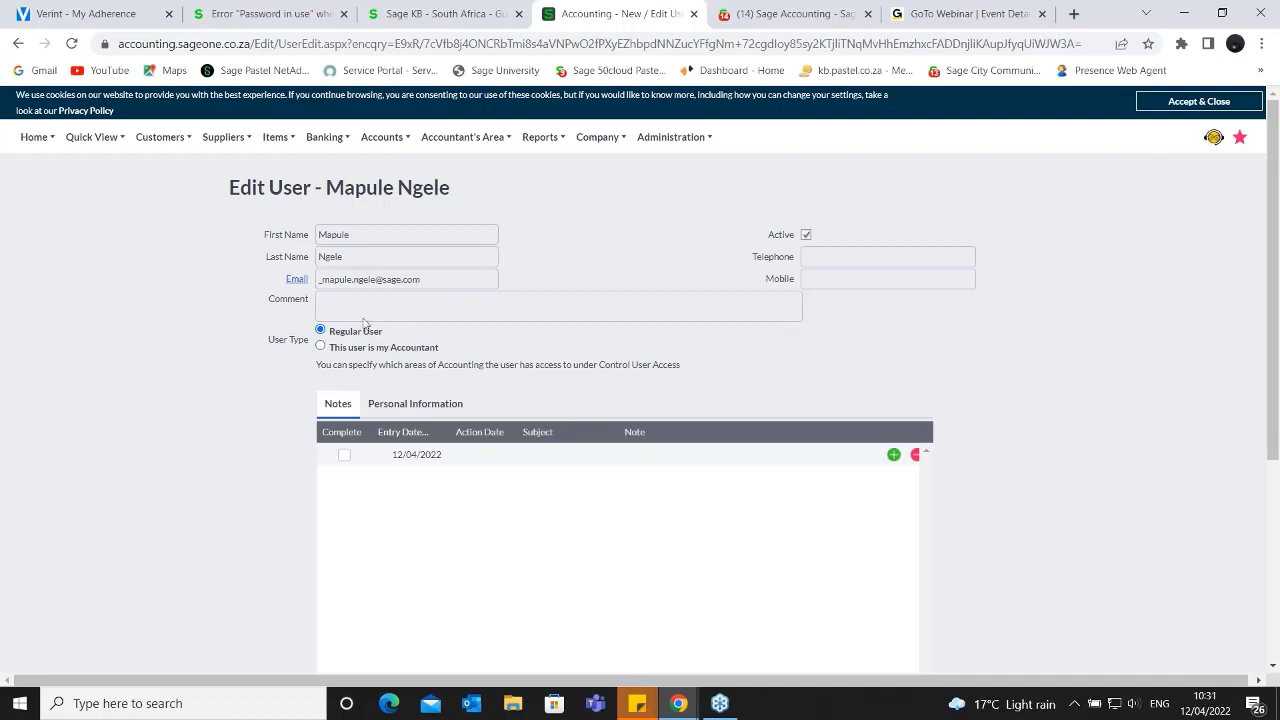
scroll(366, 325, down, 2)
scroll(354, 283, down, 2)
scroll(354, 283, up, 4)
- Review this user's Personal Information protection settings and return to the Notes section
click(401, 410)
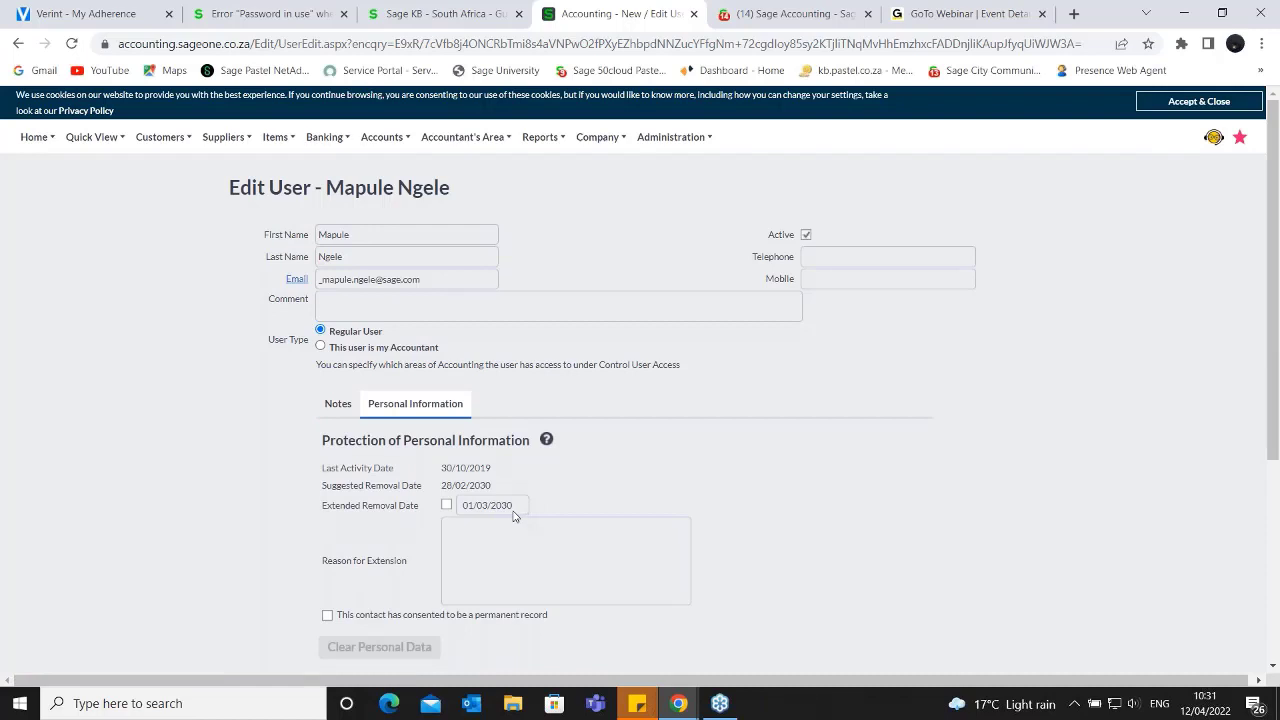
scroll(513, 516, down, 2)
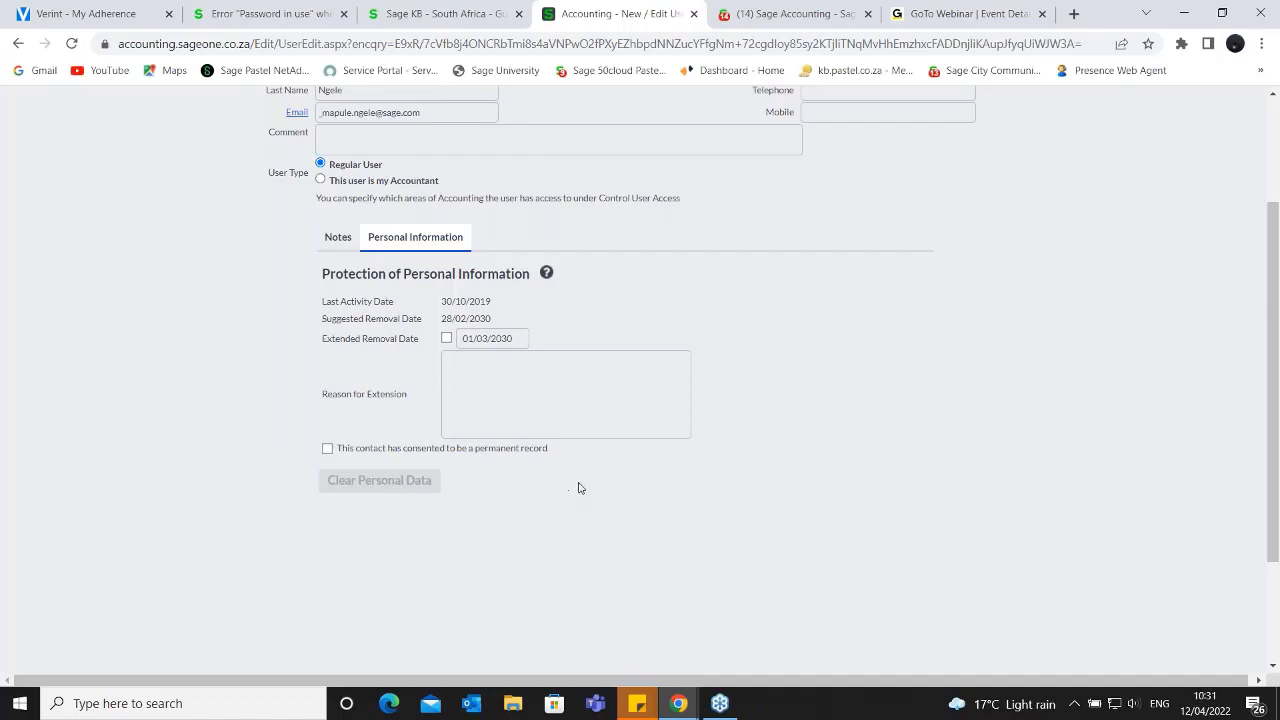
scroll(288, 402, up, 2)
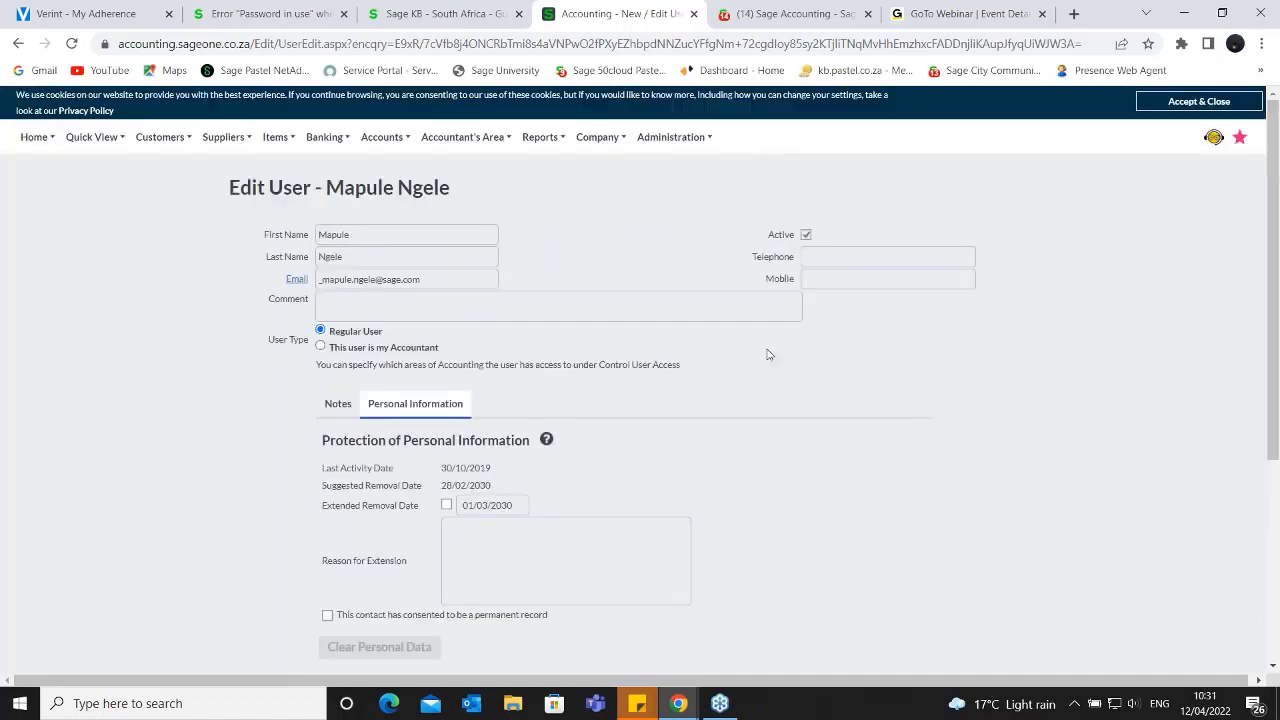
click(330, 410)
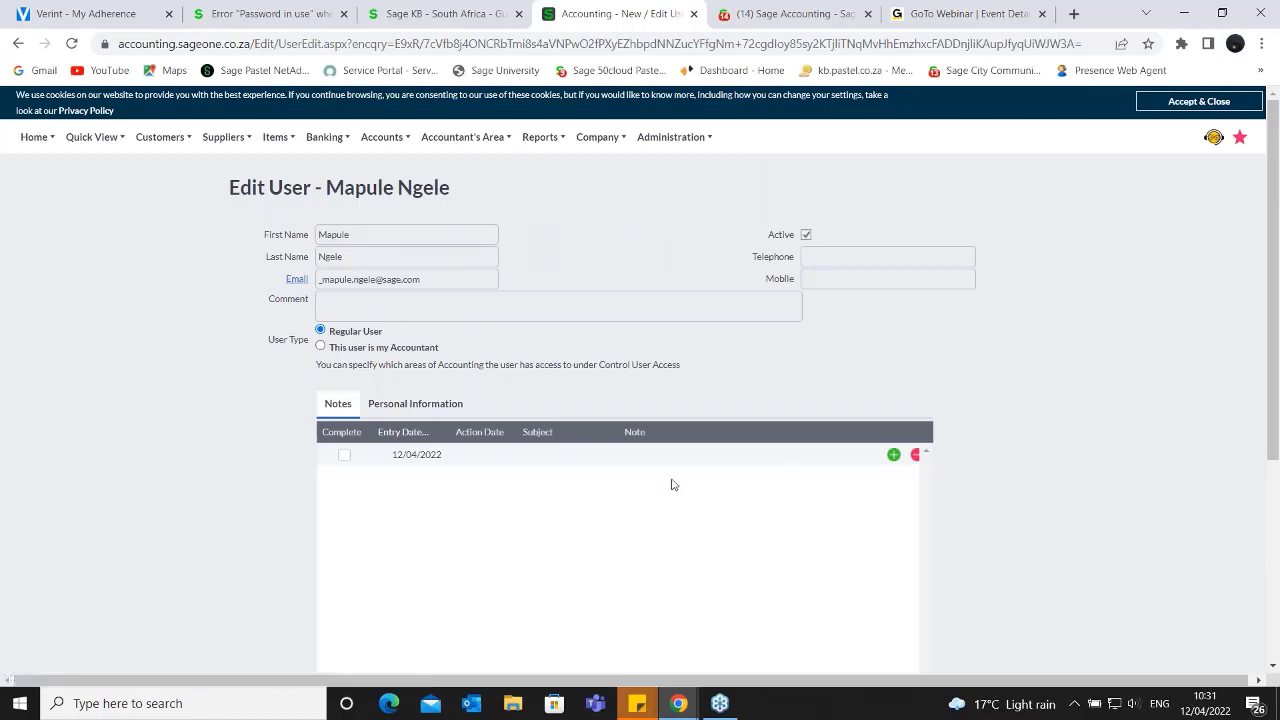
scroll(840, 557, down, 3)
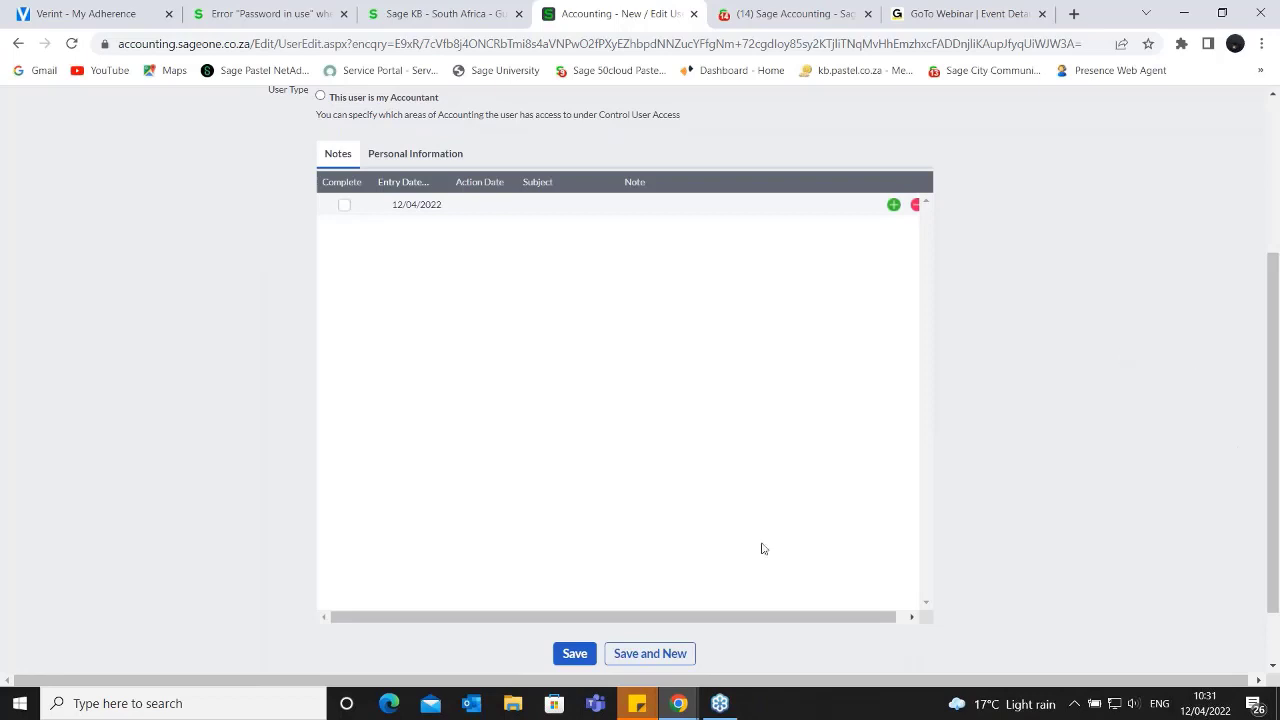
scroll(401, 502, up, 3)
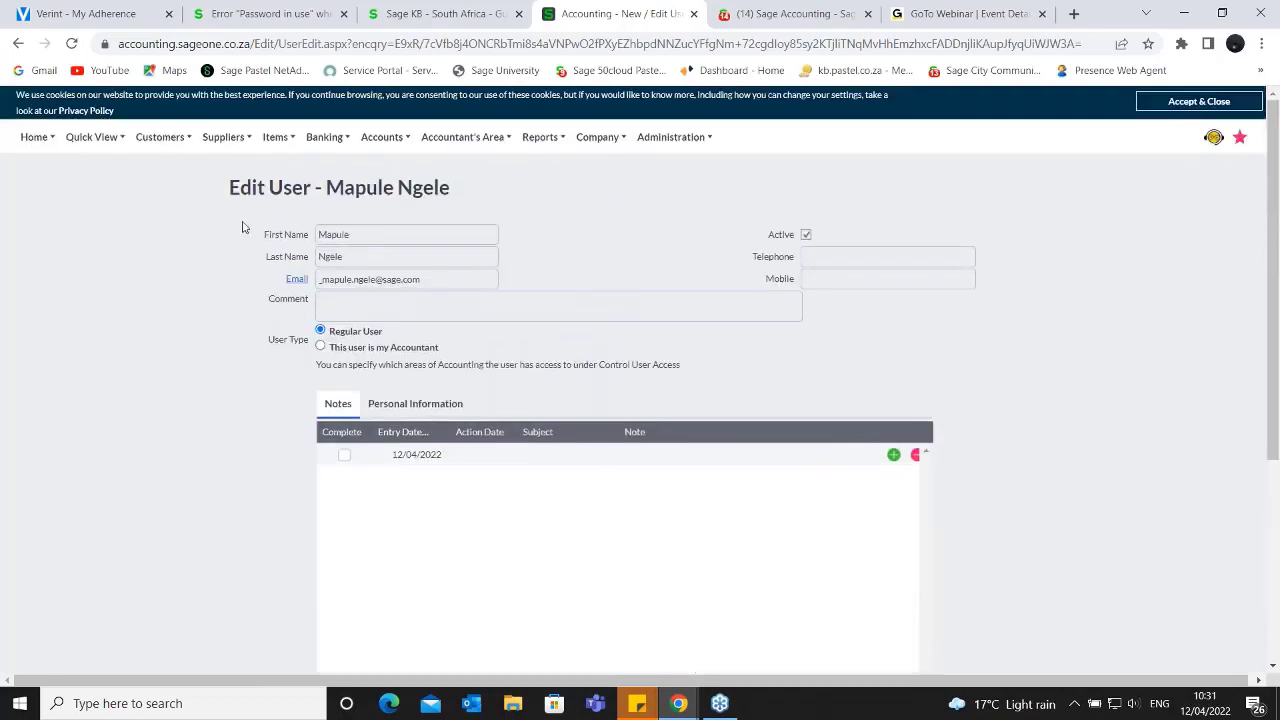
- Return to Manage Users, start adding an accountant, and review the blank New User form down to its save options
click(698, 138)
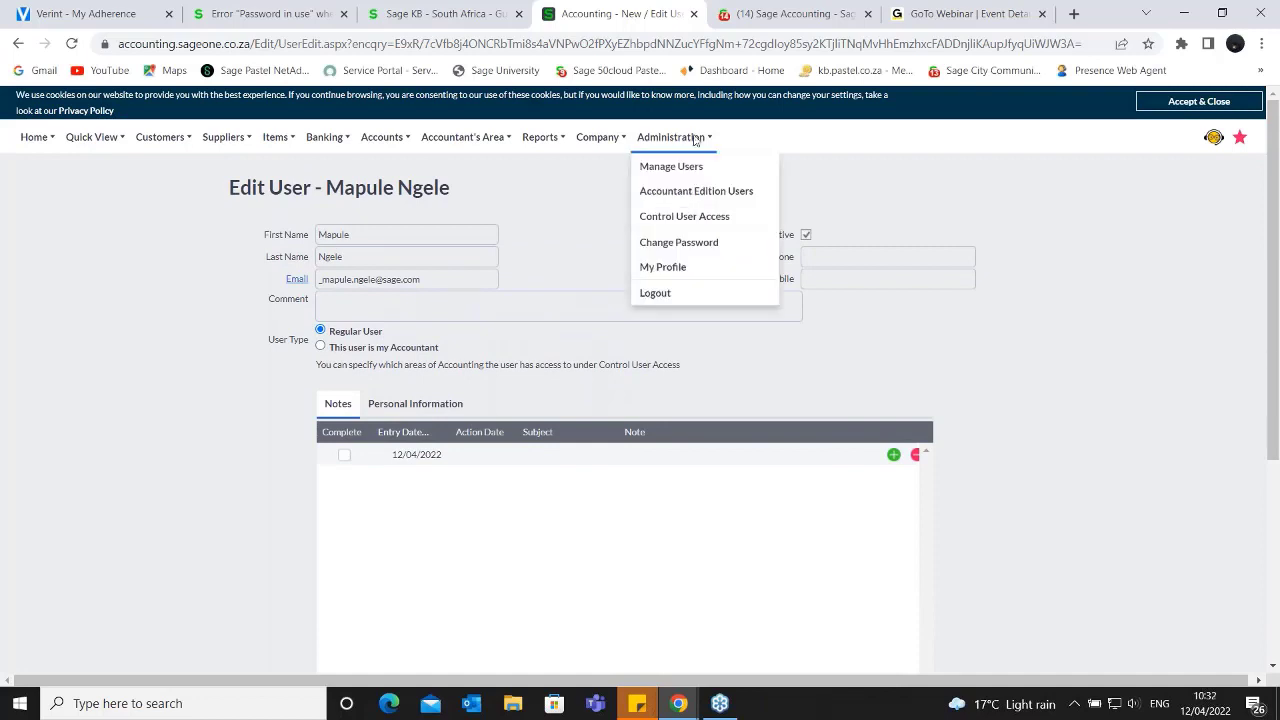
click(697, 167)
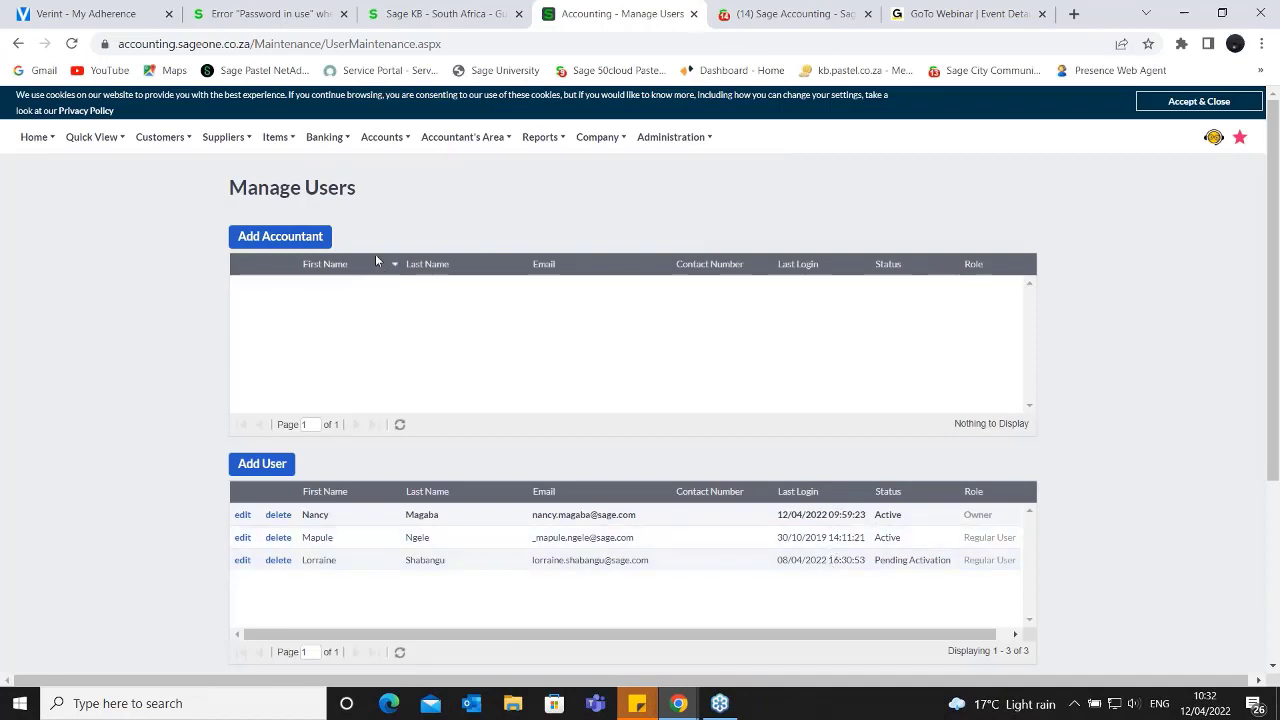
click(318, 238)
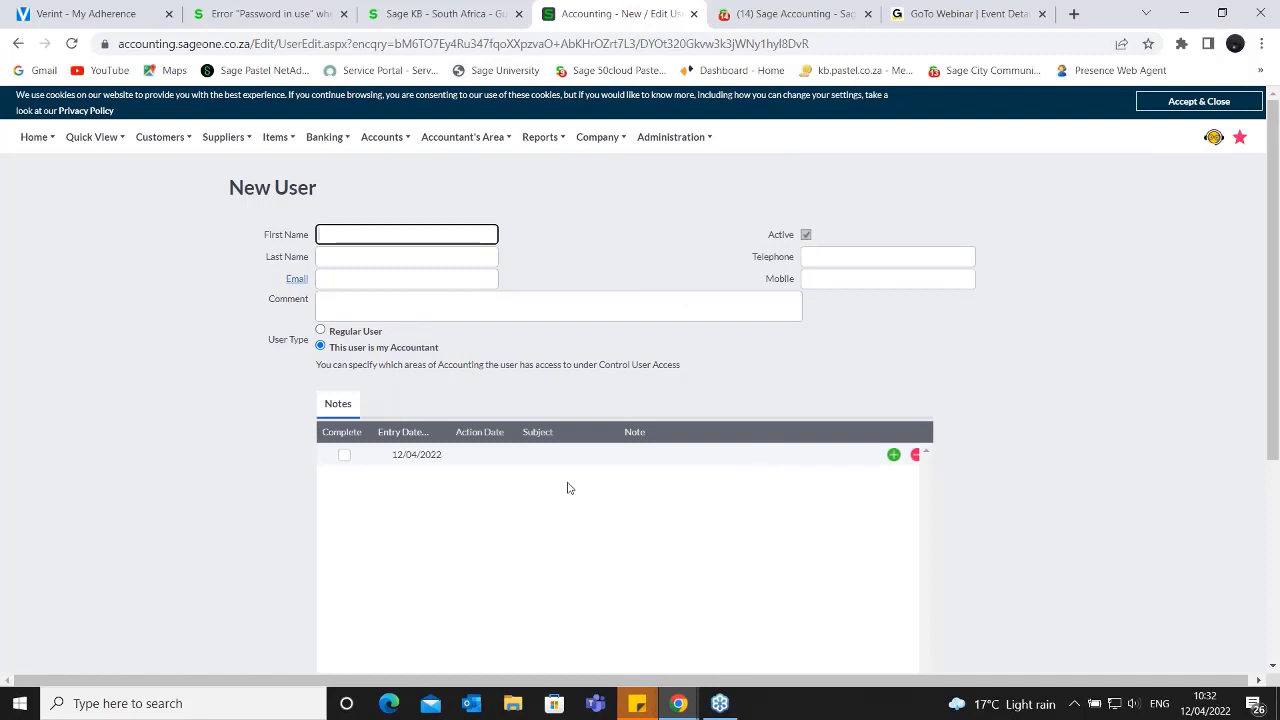
scroll(555, 483, down, 2)
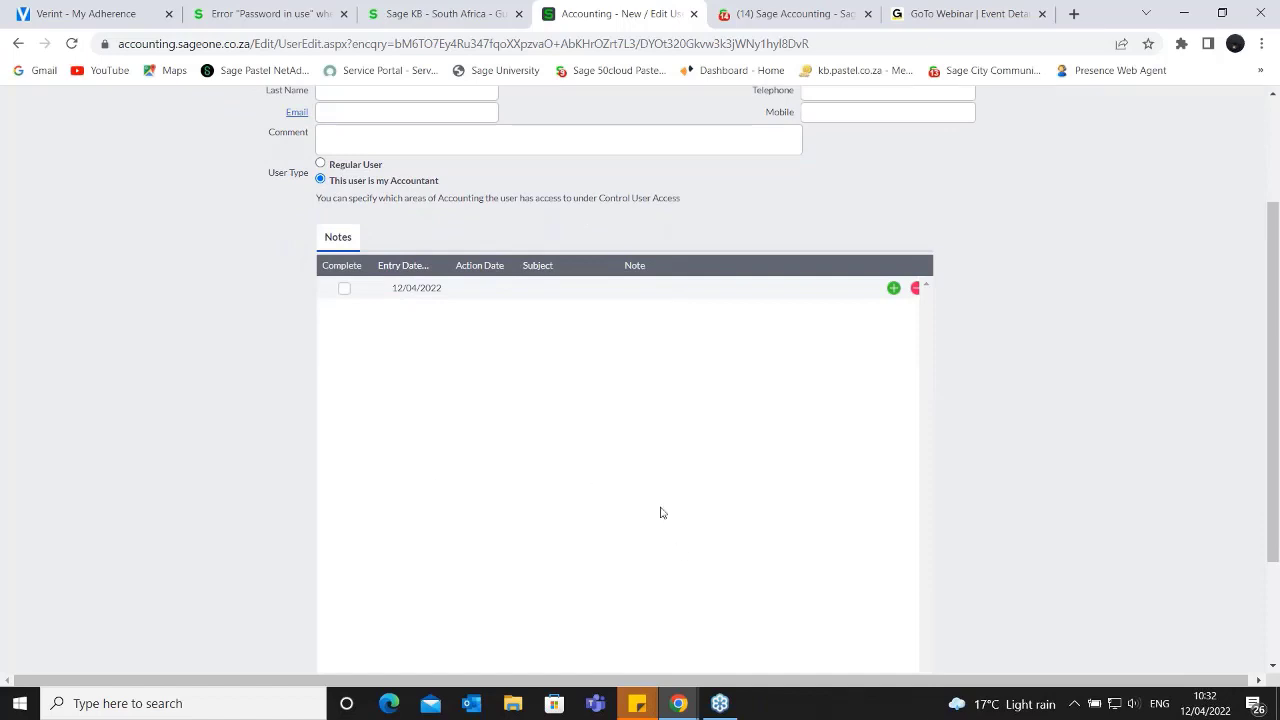
scroll(660, 513, down, 2)
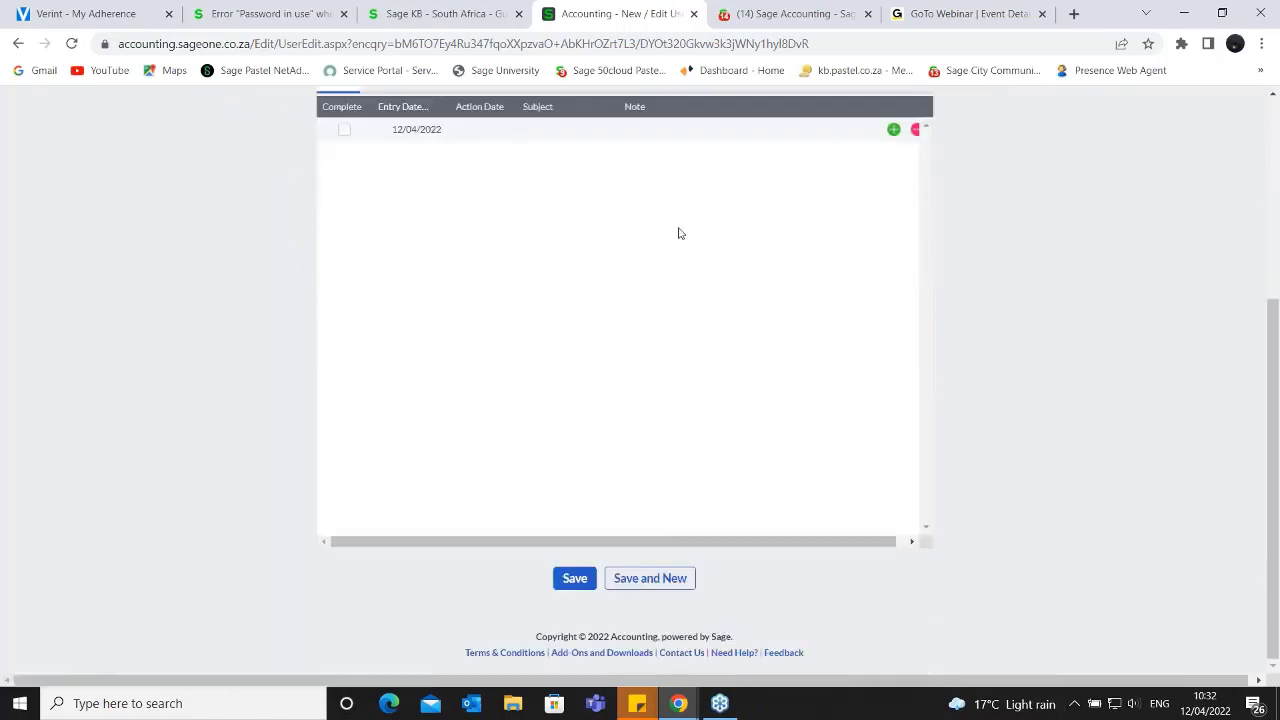
scroll(680, 290, up, 4)
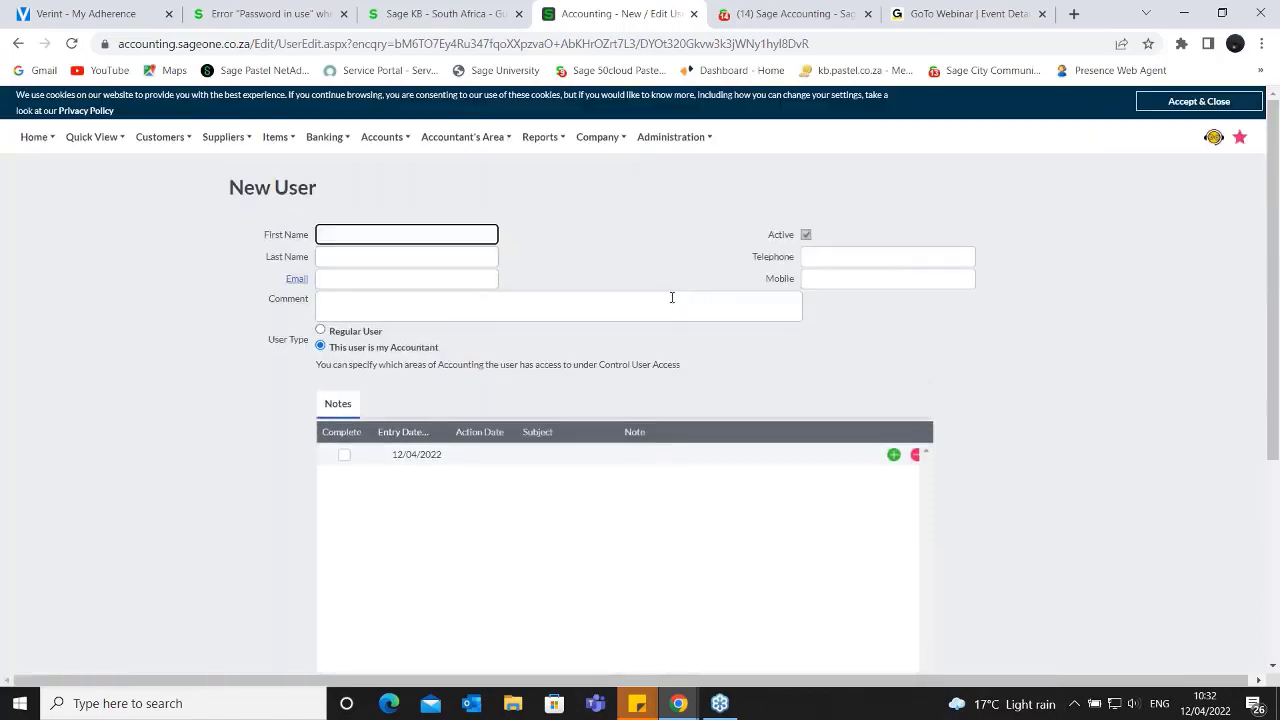
- Open My Profile and review the billing information and the My Details contact and password change sections
click(700, 140)
mouse_move(690, 140)
click(713, 144)
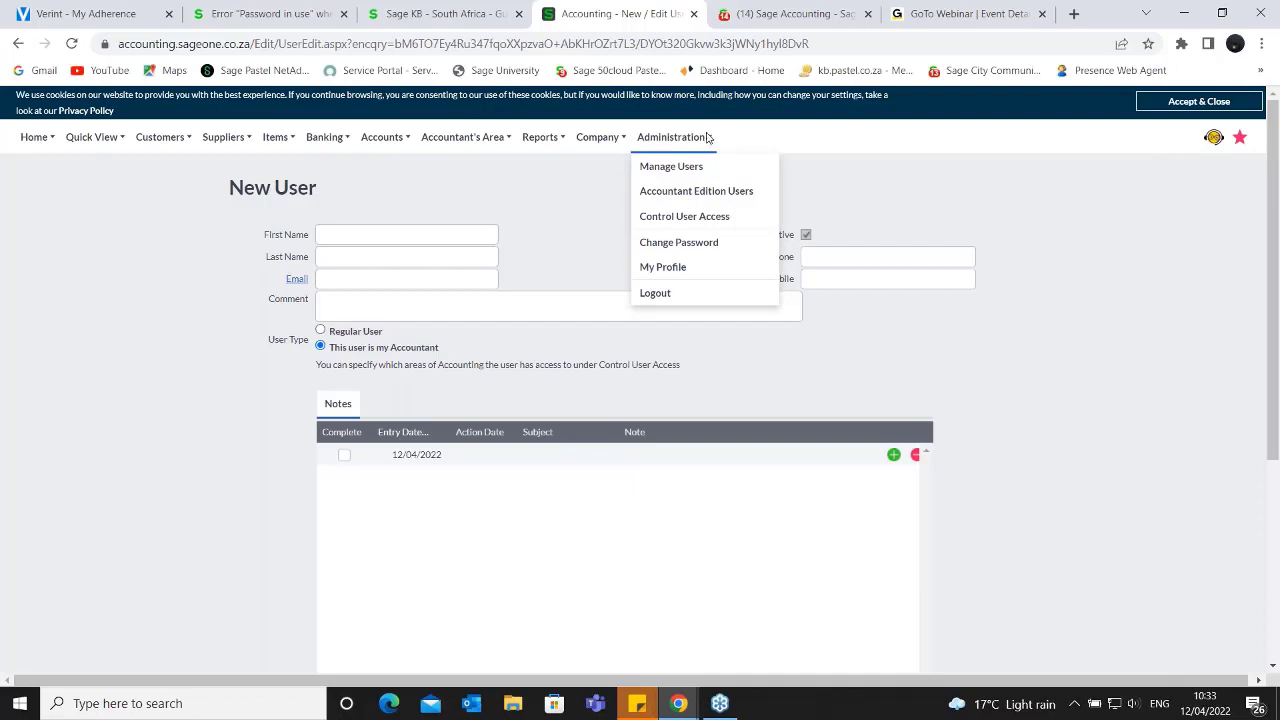
click(669, 274)
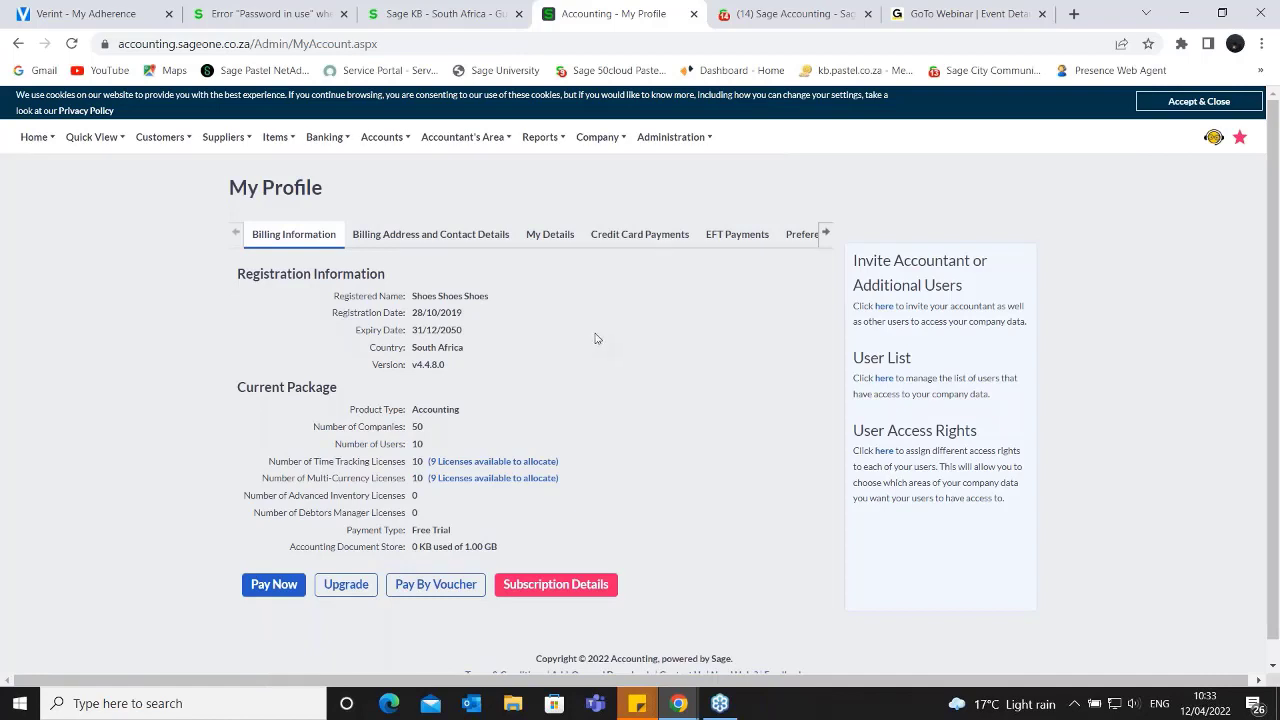
click(549, 237)
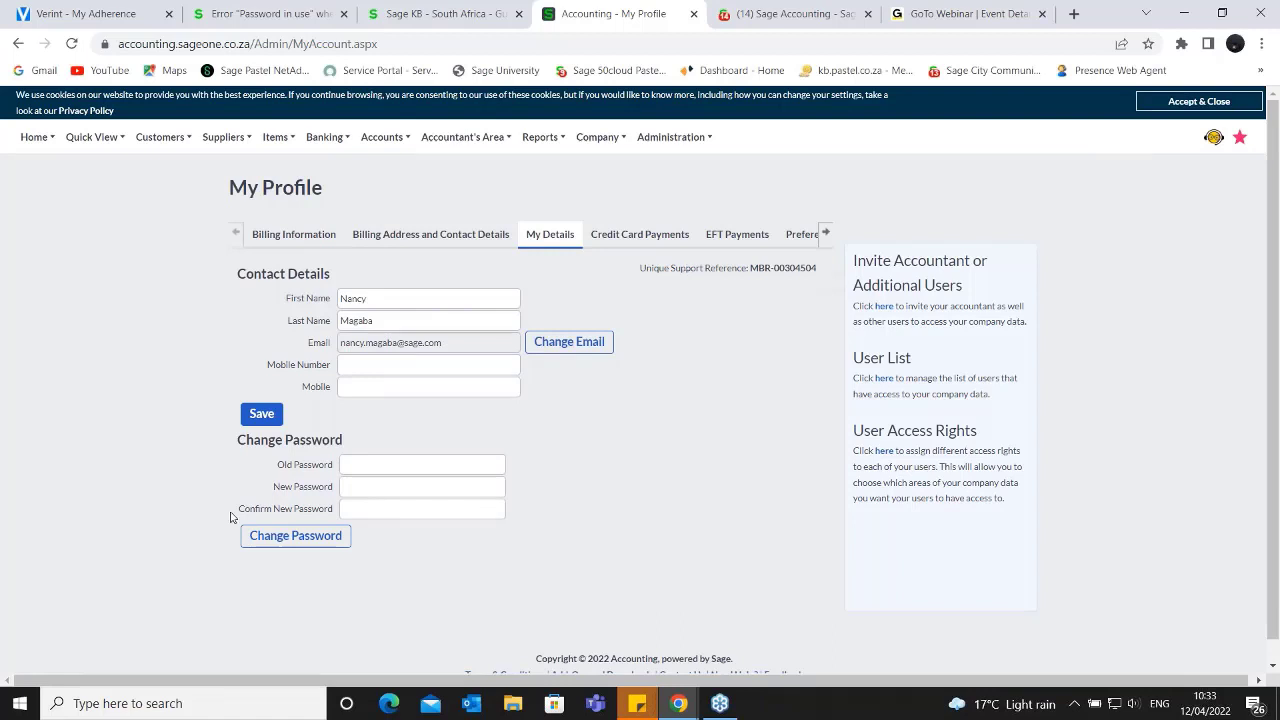
drag(276, 440, 560, 538)
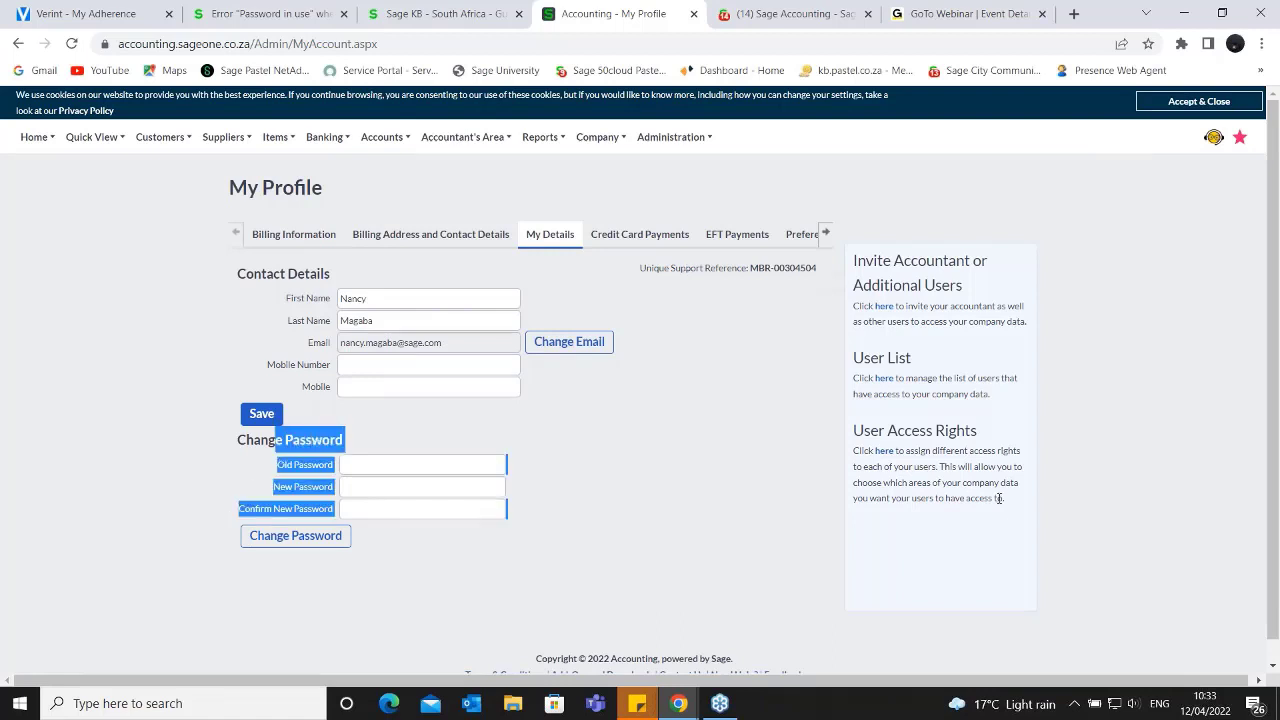
- Look through the profile's credit card payments, EFT payment history and preferences
click(648, 240)
click(737, 236)
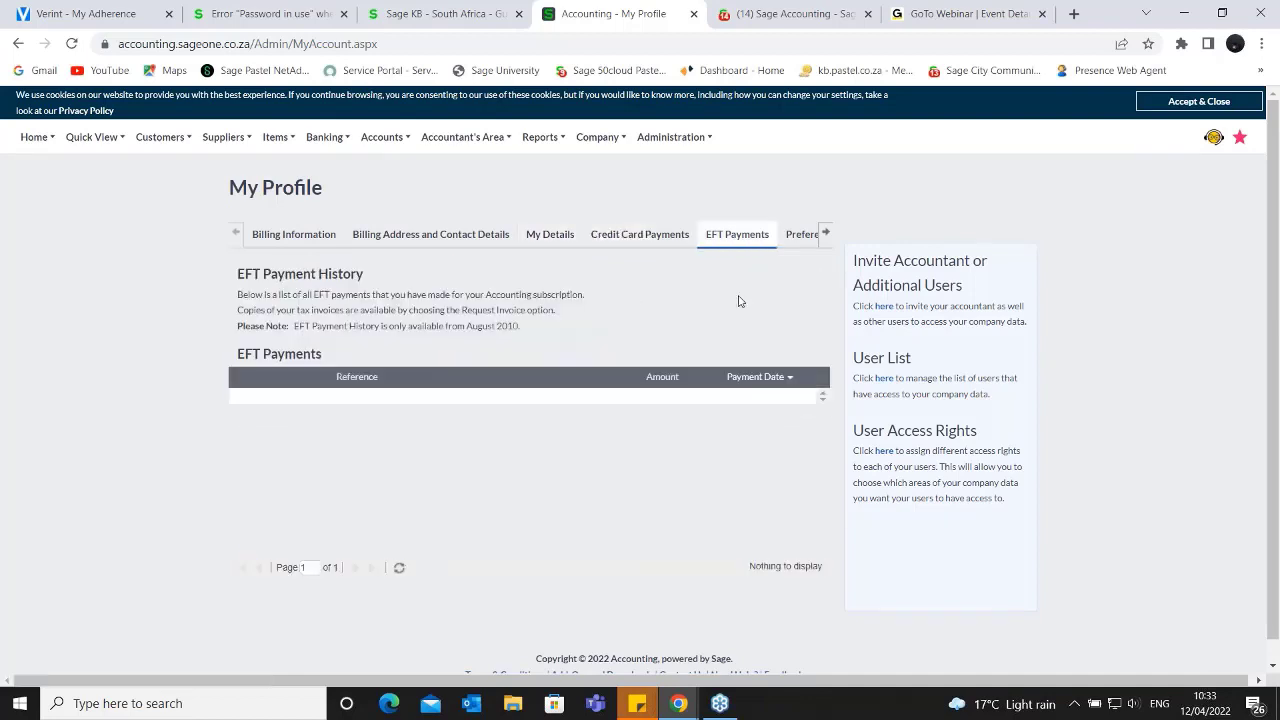
click(796, 238)
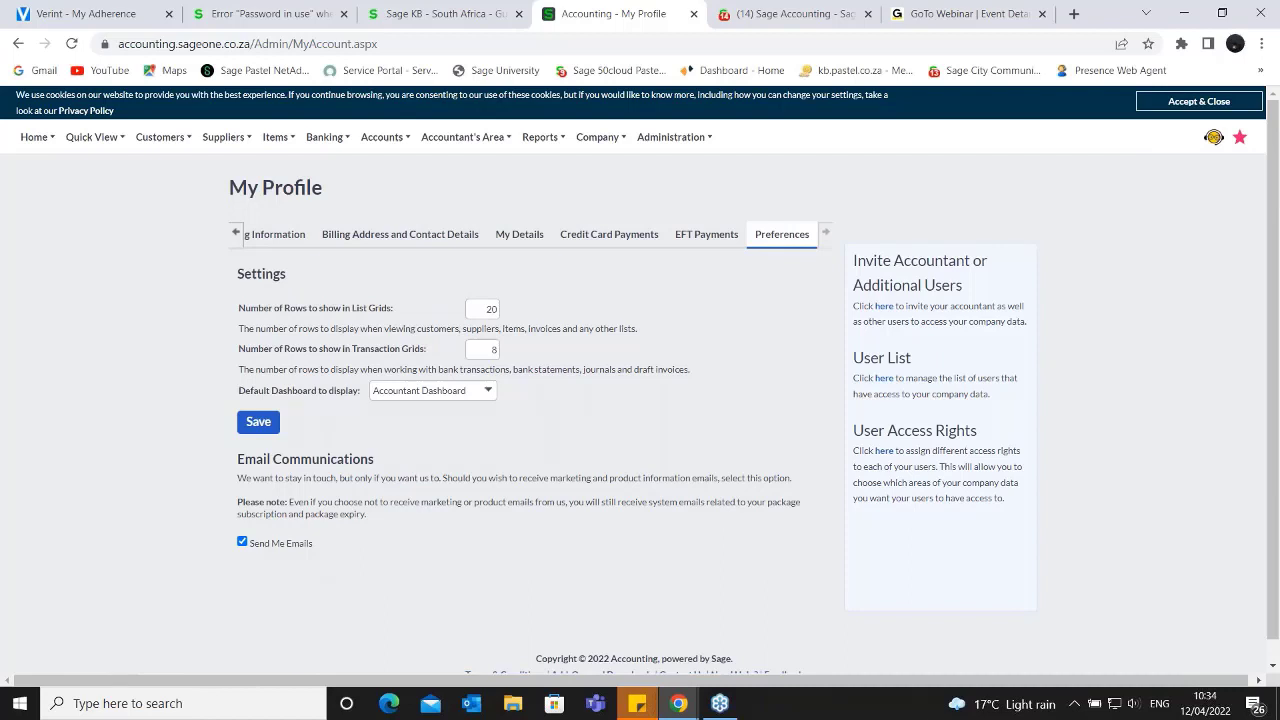
- View the Change Password form, and check which users have access to Lolo's Decor in Control User Access
click(650, 136)
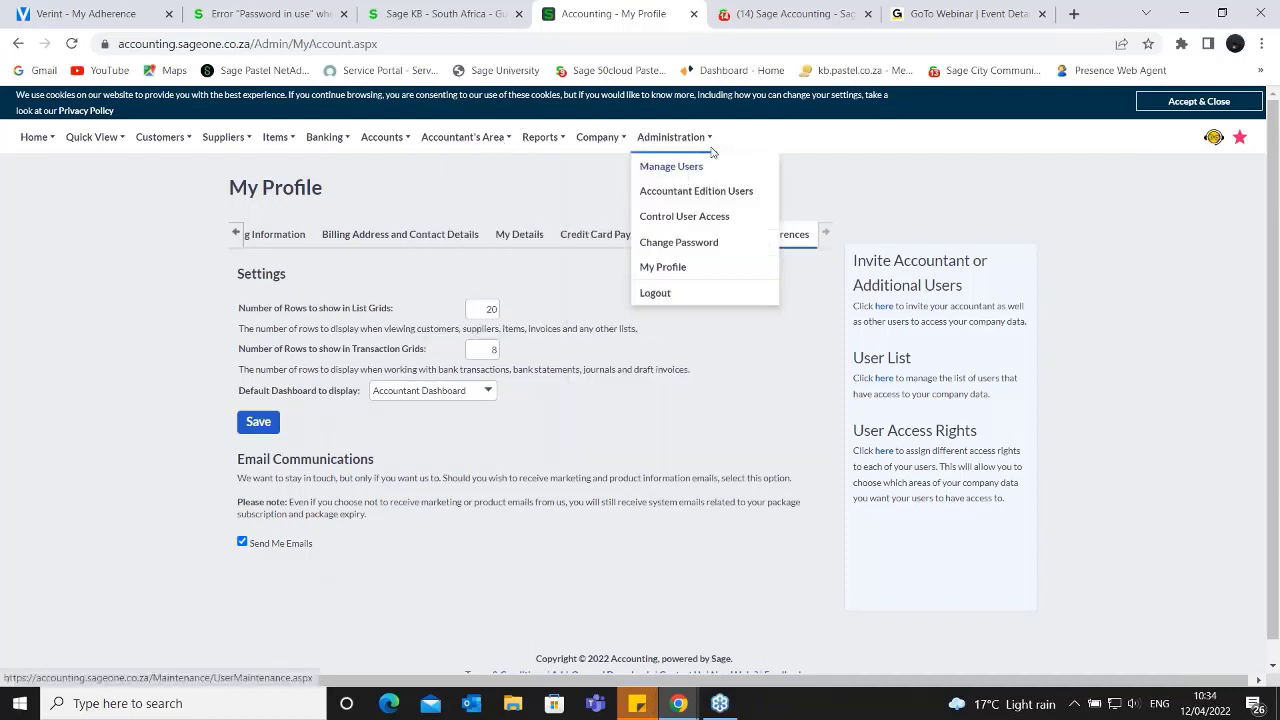
click(687, 247)
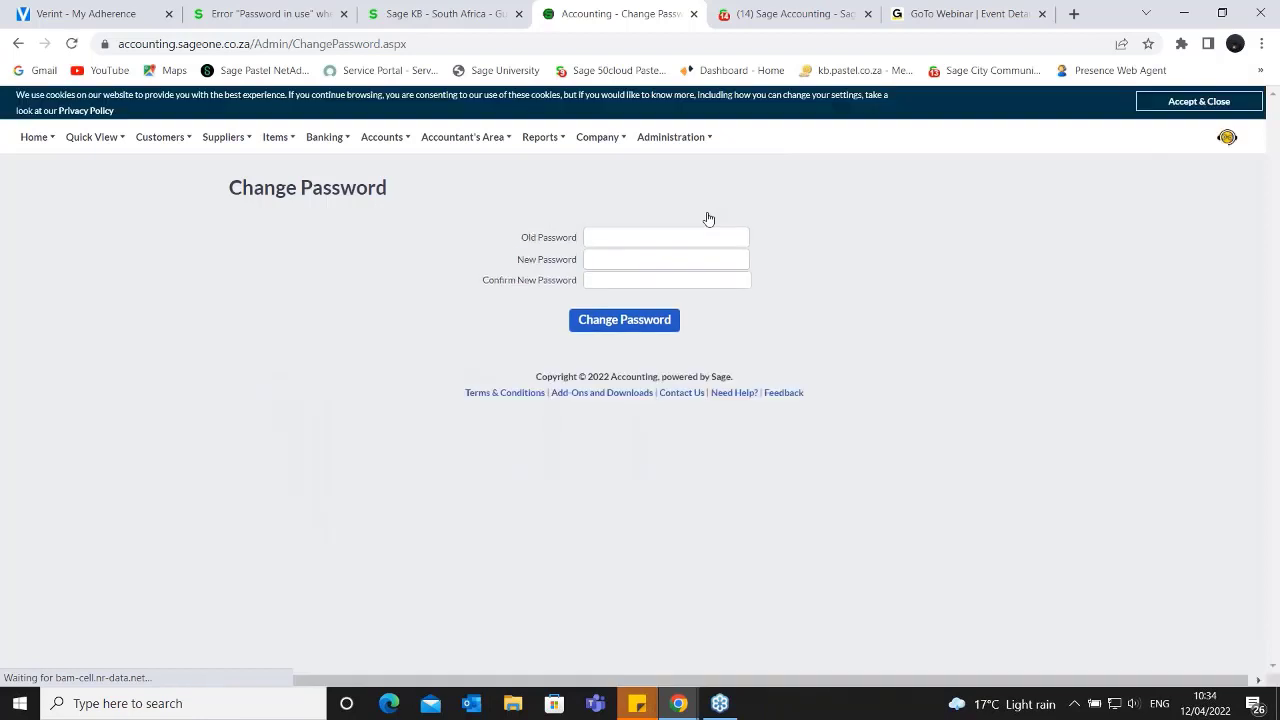
mouse_move(692, 148)
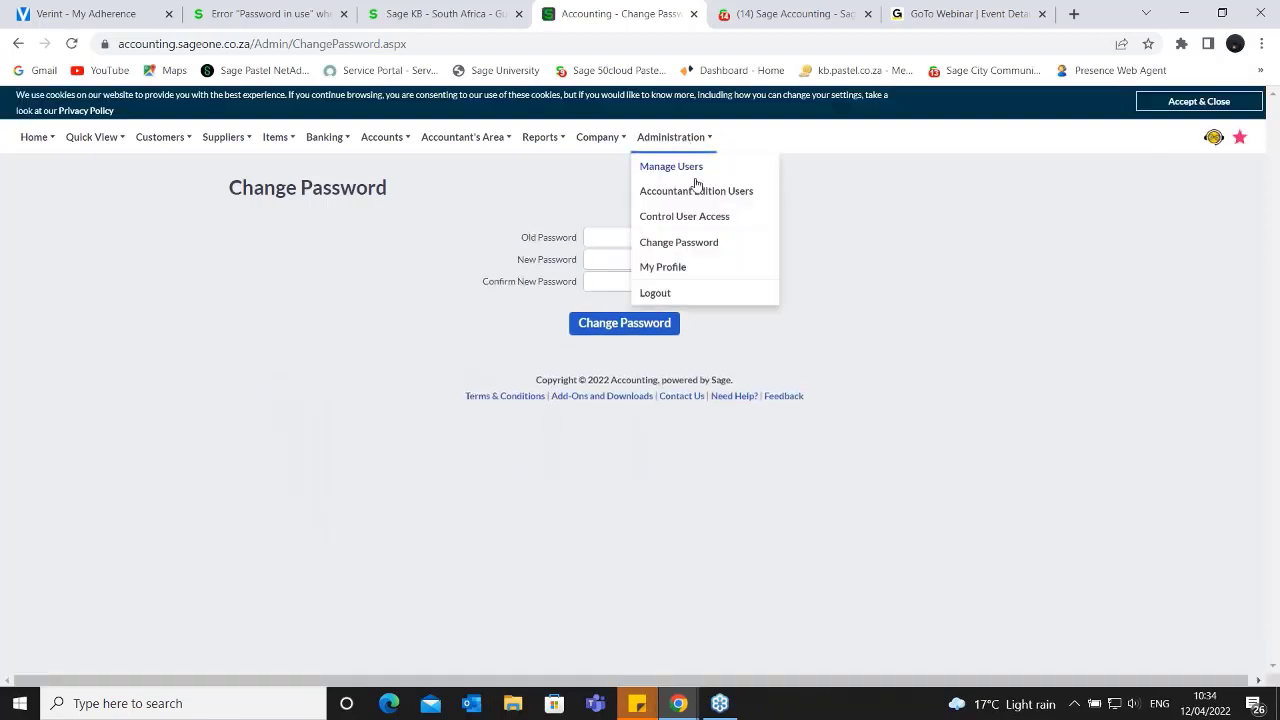
click(698, 222)
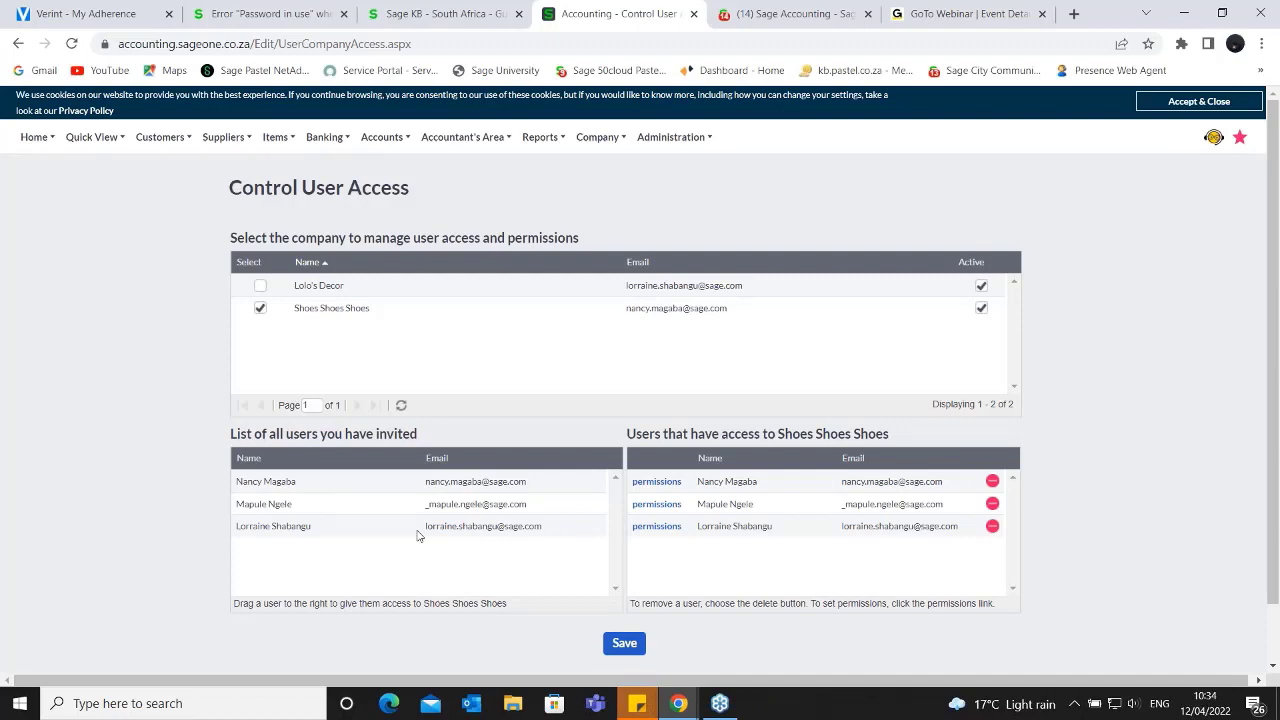
click(260, 286)
click(604, 413)
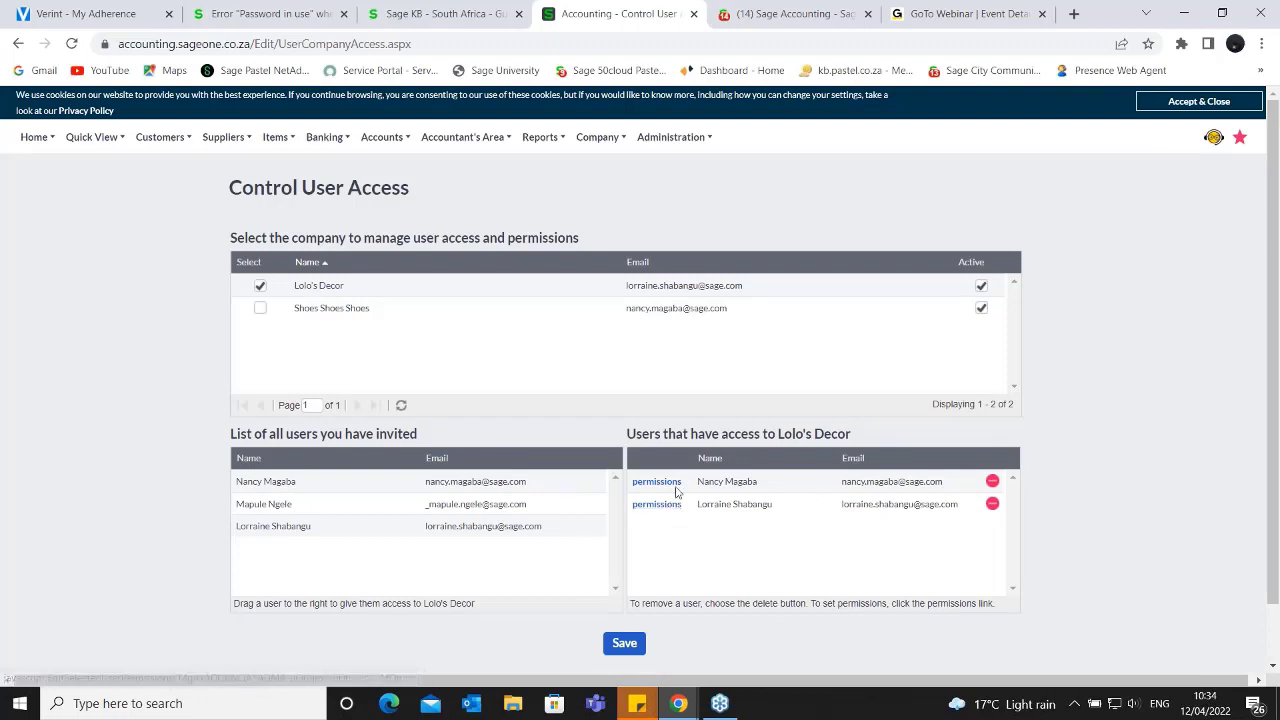
- Open Accountant Edition Users, view the blank form for adding a user with its admin permissions, and close it unsaved
click(694, 140)
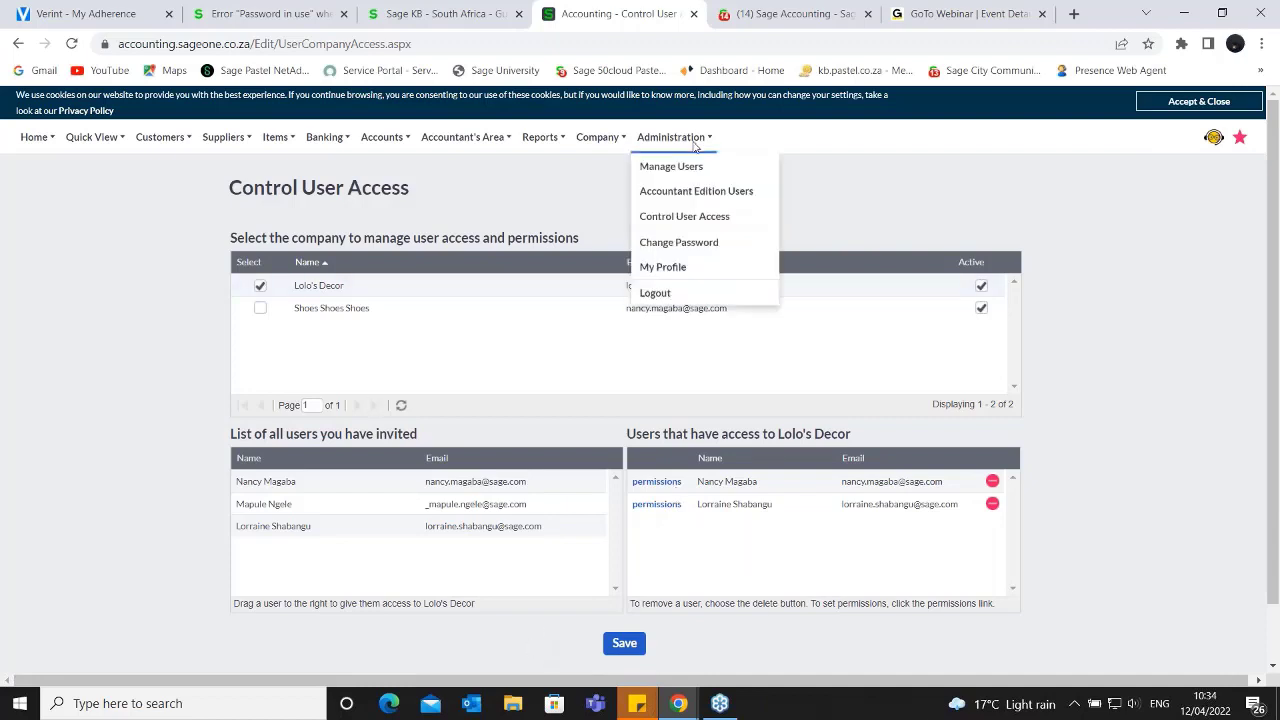
click(695, 195)
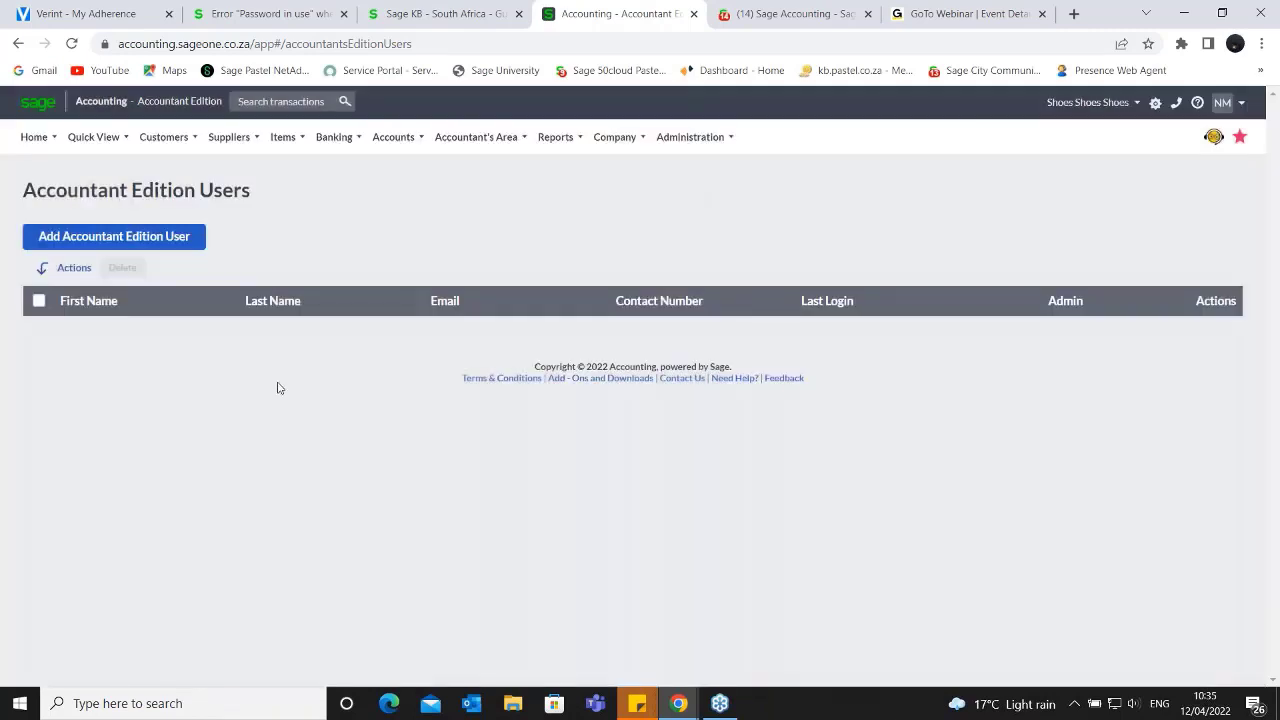
click(118, 240)
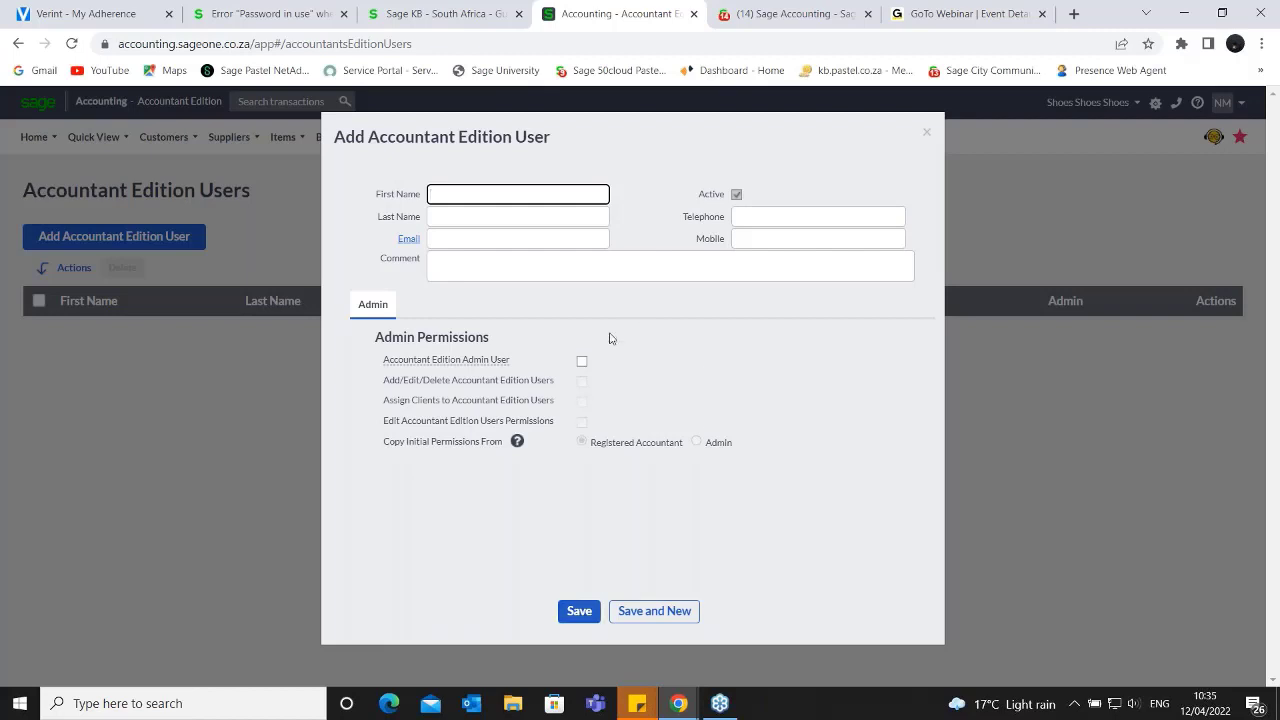
click(926, 132)
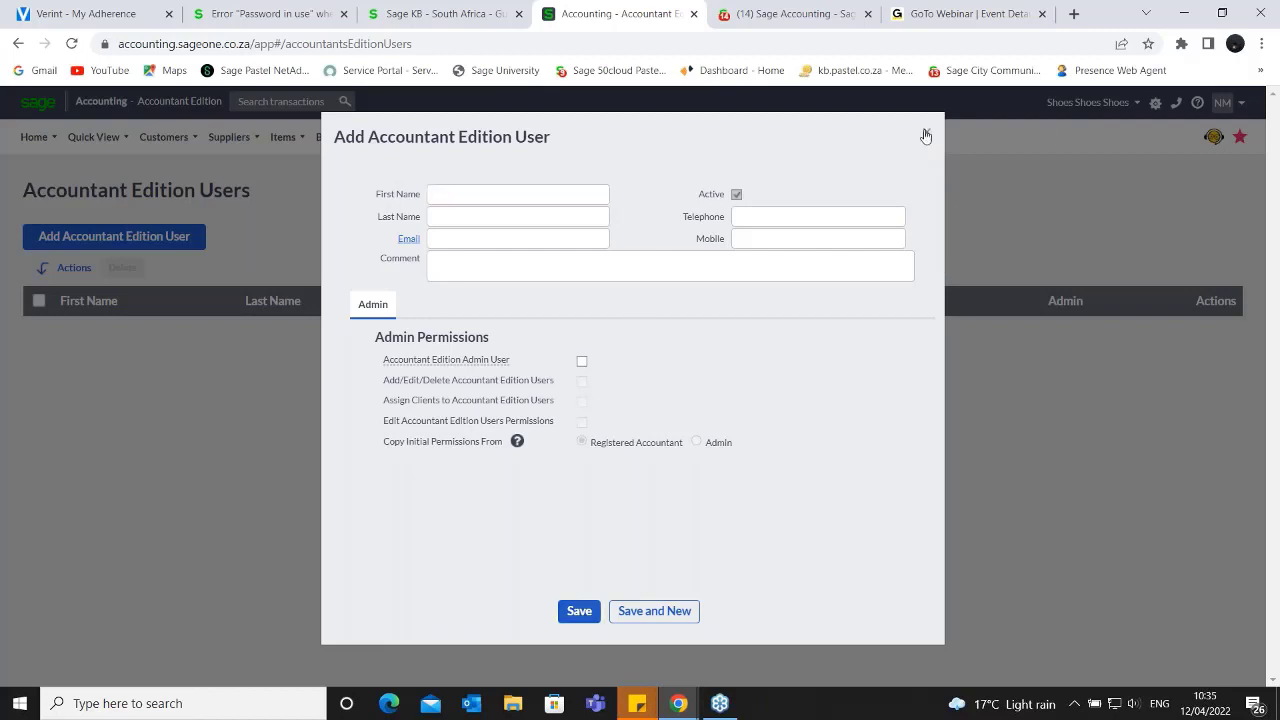
- Go to Manage Users, check how many users remain on the subscription, and return to the administration options
mouse_move(733, 141)
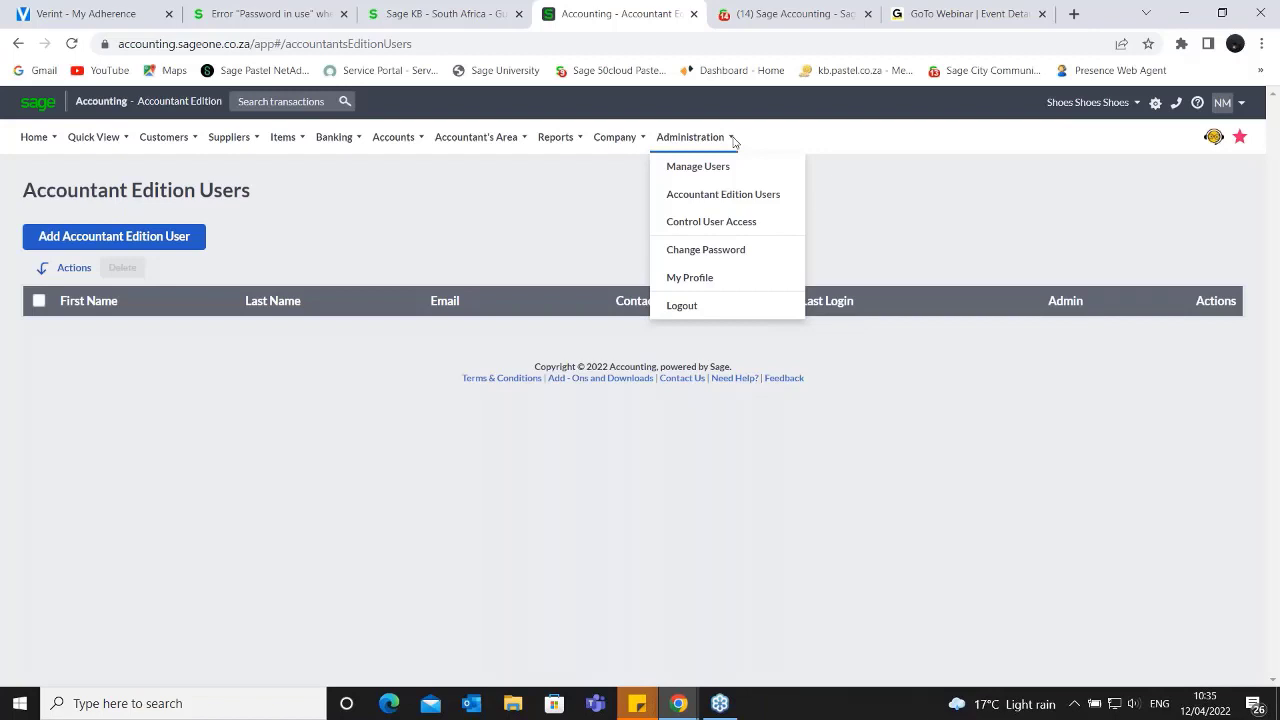
click(712, 168)
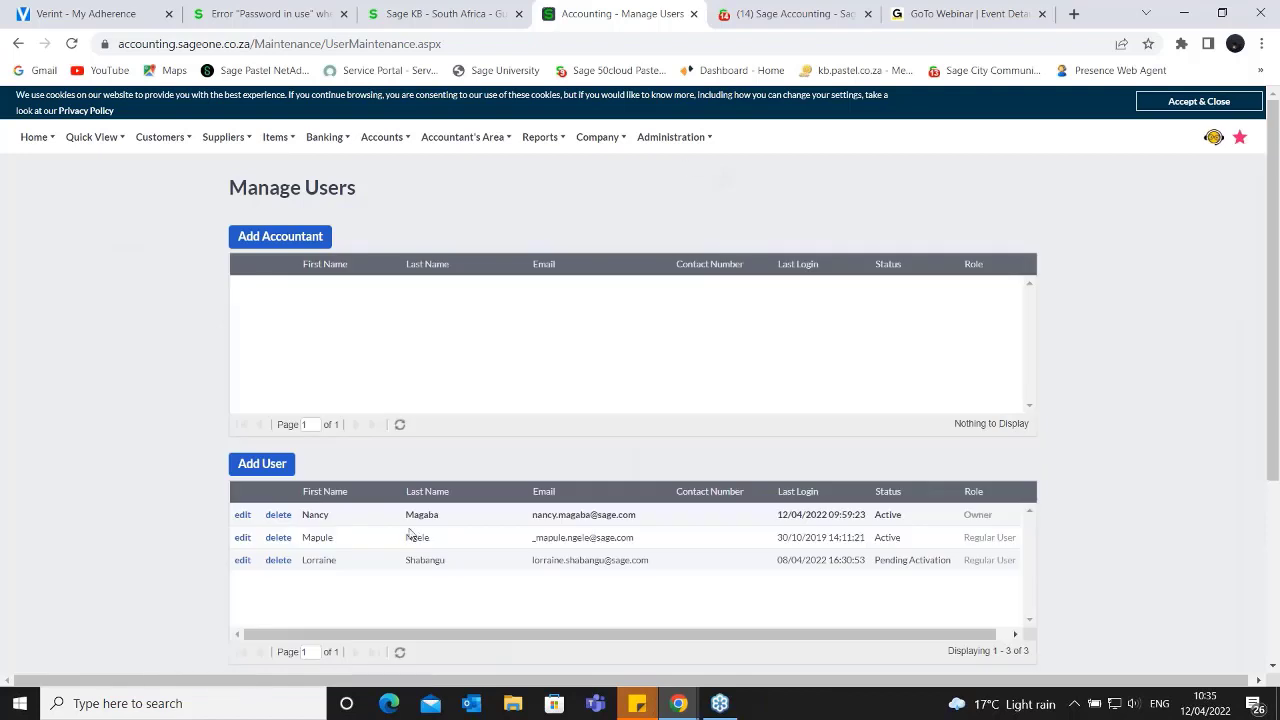
scroll(590, 434, down, 2)
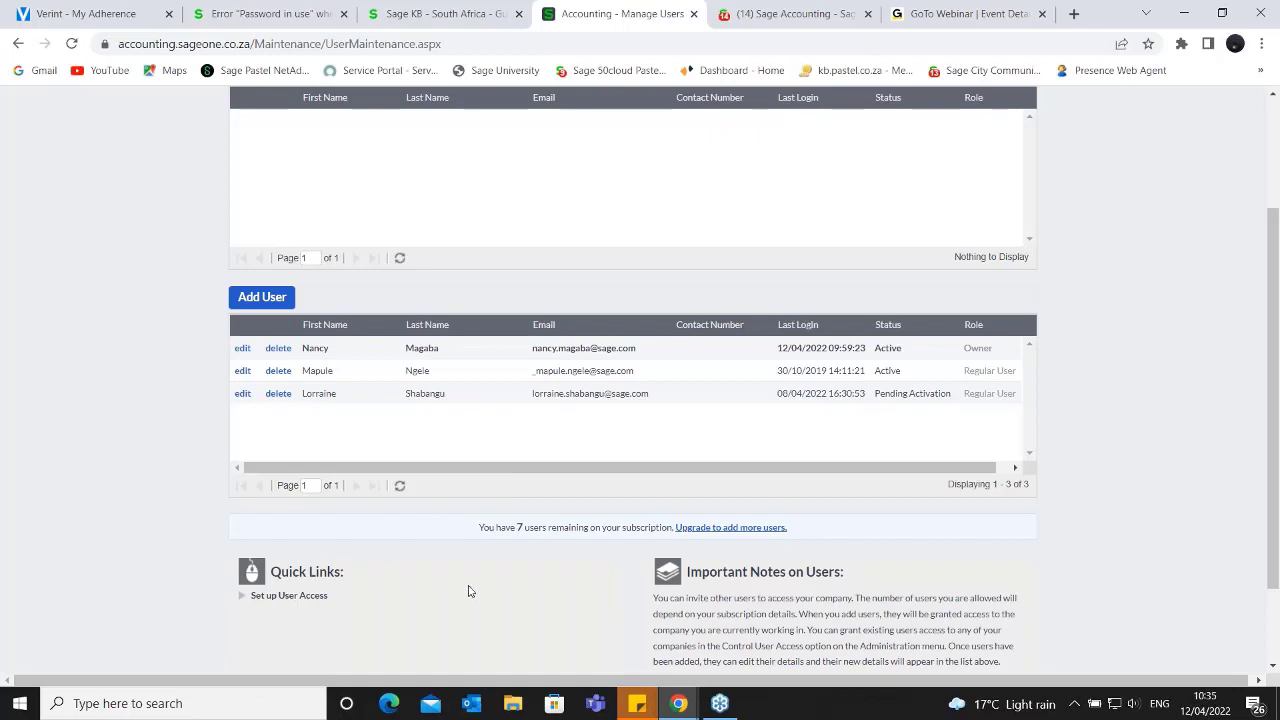
scroll(478, 565, down, 2)
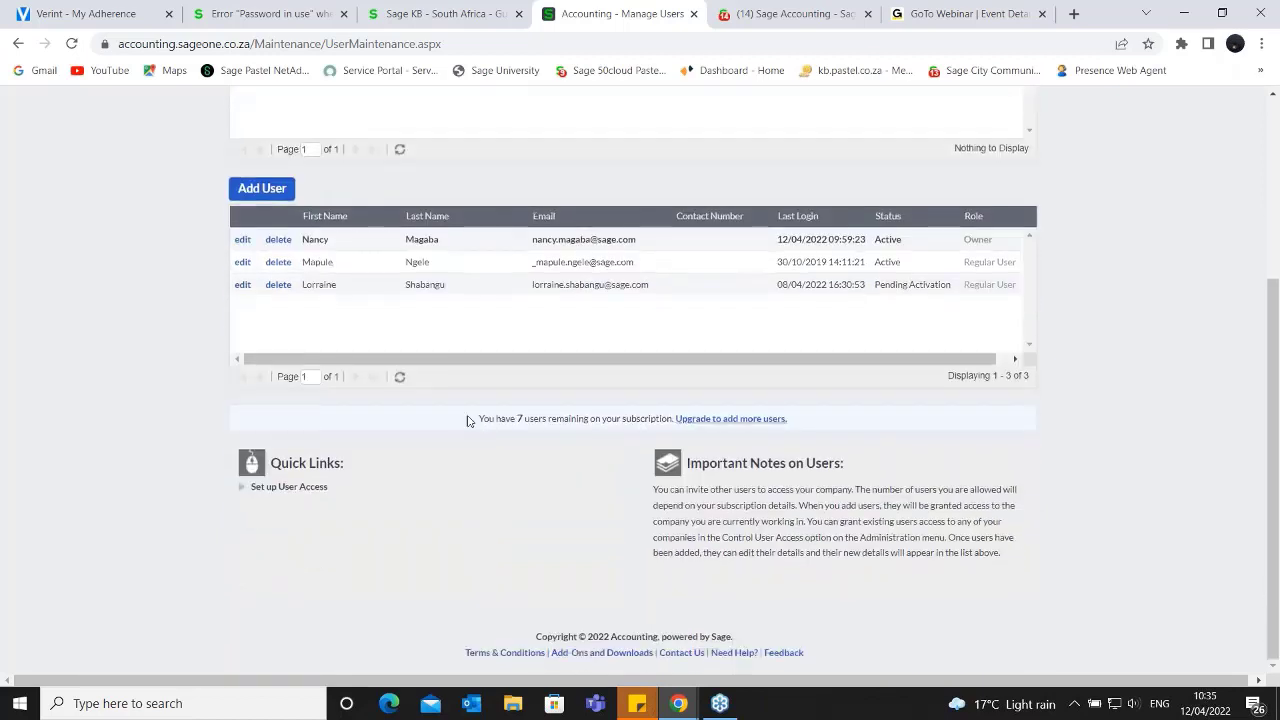
drag(480, 420, 818, 422)
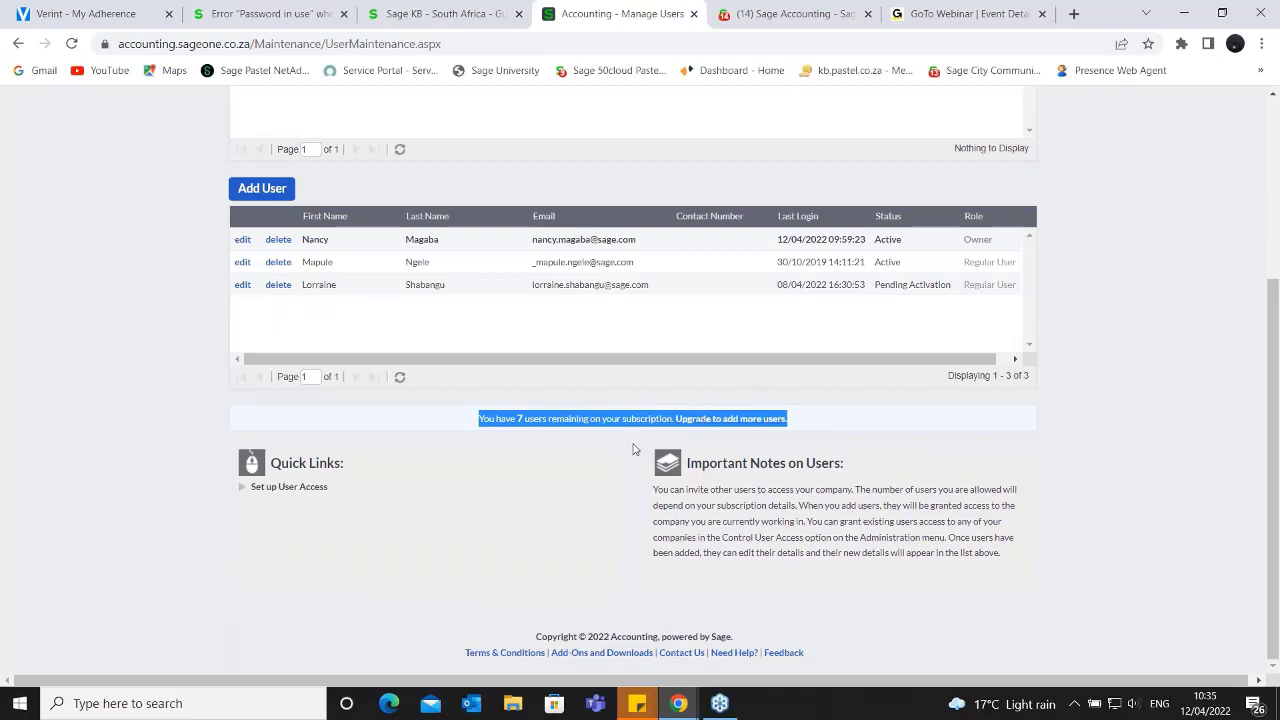
scroll(632, 449, up, 3)
mouse_move(705, 141)
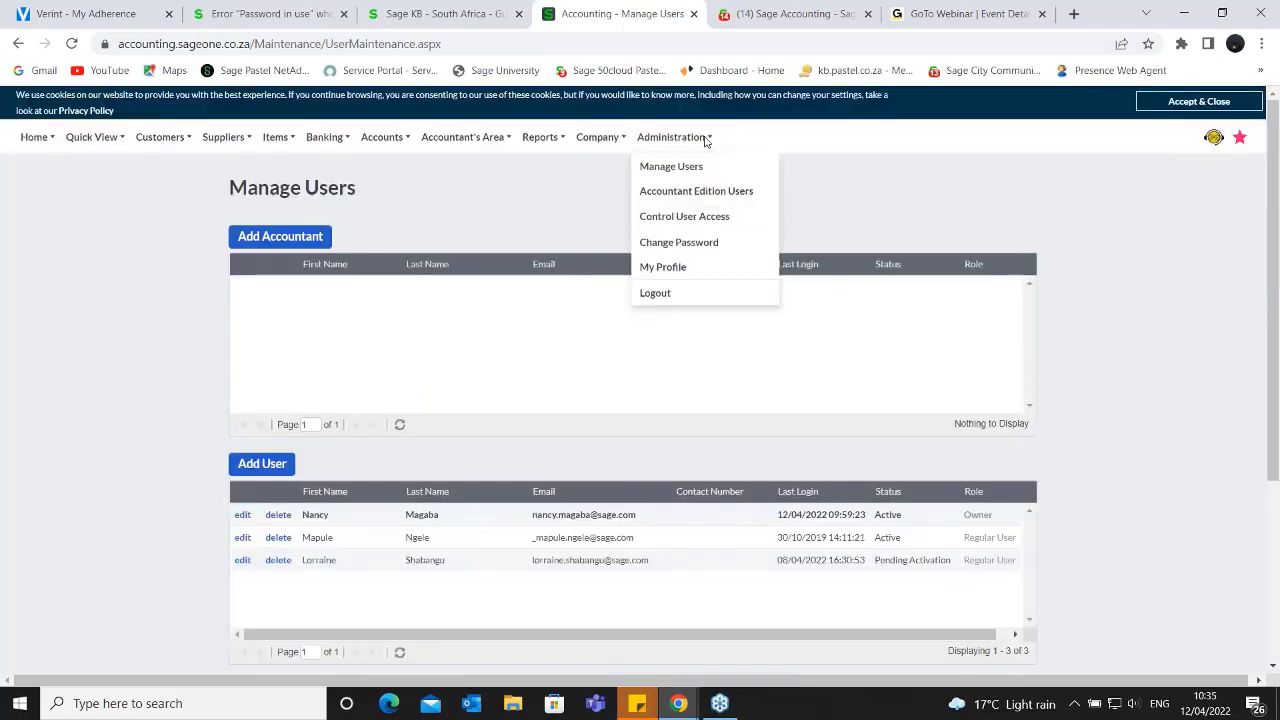